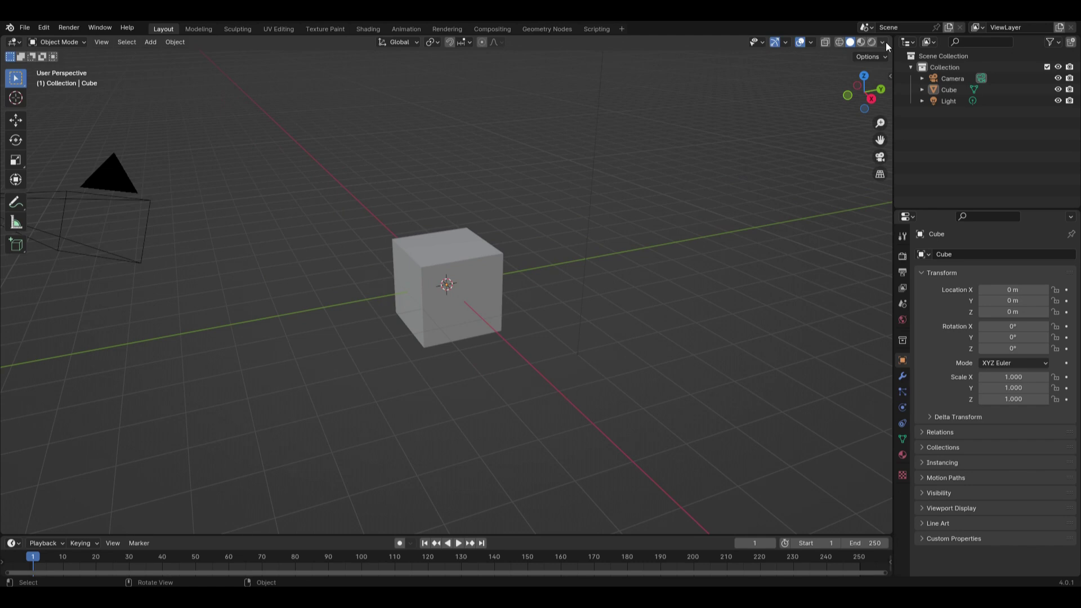
# Set the viewport shading lighting to MatCap and enable the Cavity option.
pyautogui.click(870, 97)
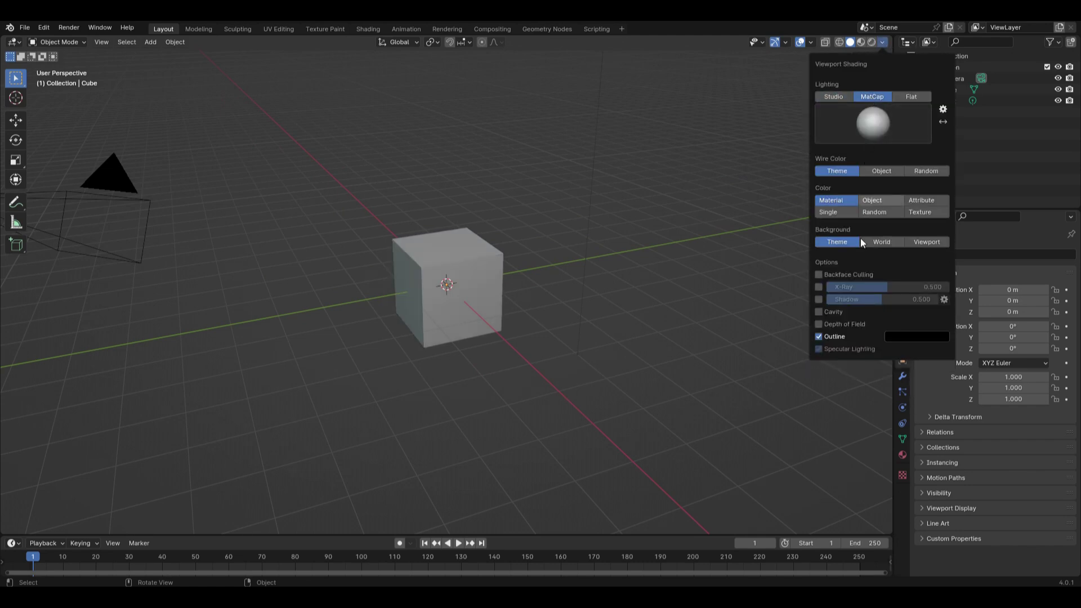
pyautogui.click(830, 313)
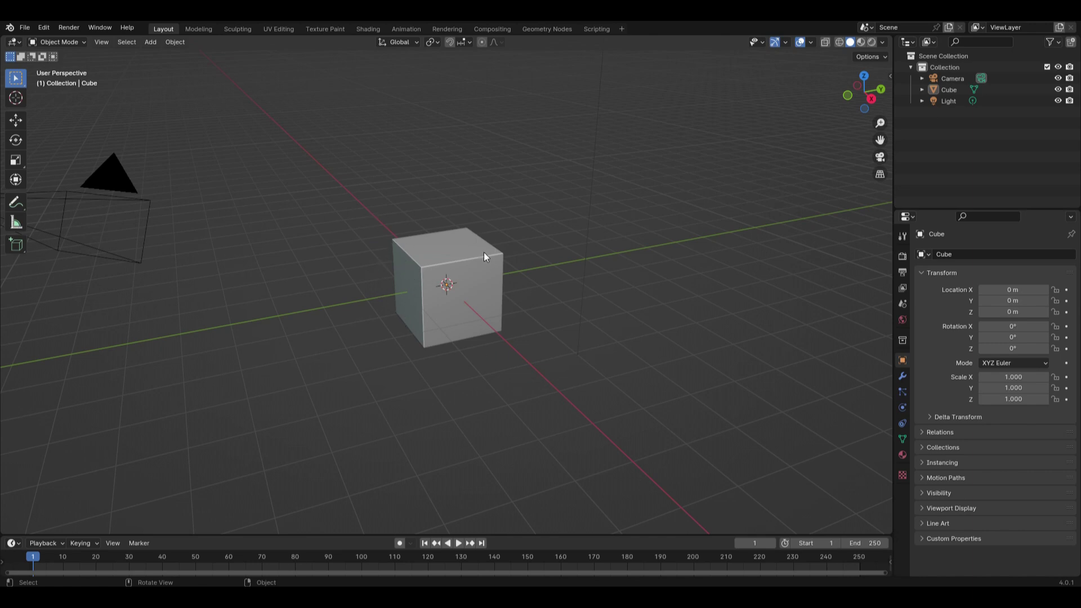
# Add two perpendicular vertical loop cuts through the cube's centre, dividing it into four equal quarters.
pyautogui.click(452, 261)
pyautogui.scroll(-3, 495, 244)
pyautogui.scroll(5, 327, 248)
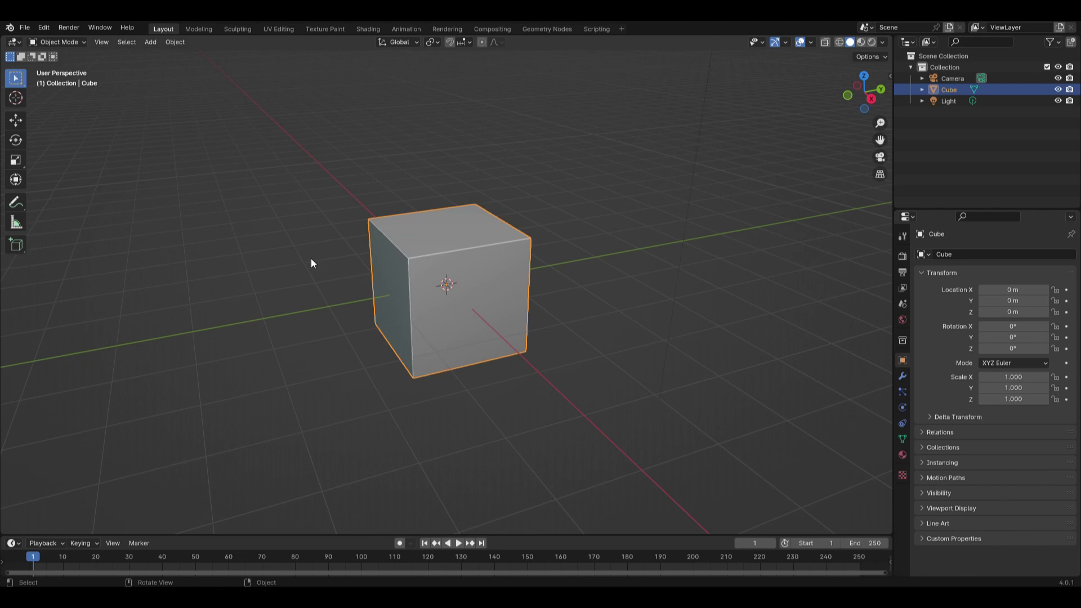
pyautogui.press('Tab')
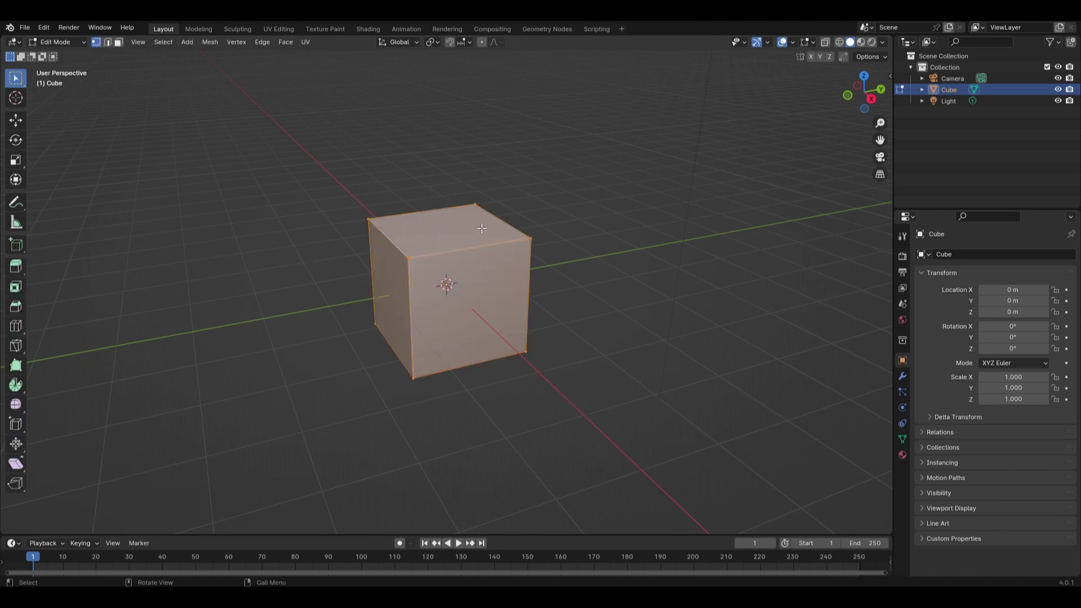
pyautogui.hotkey('ctrl', 'r')
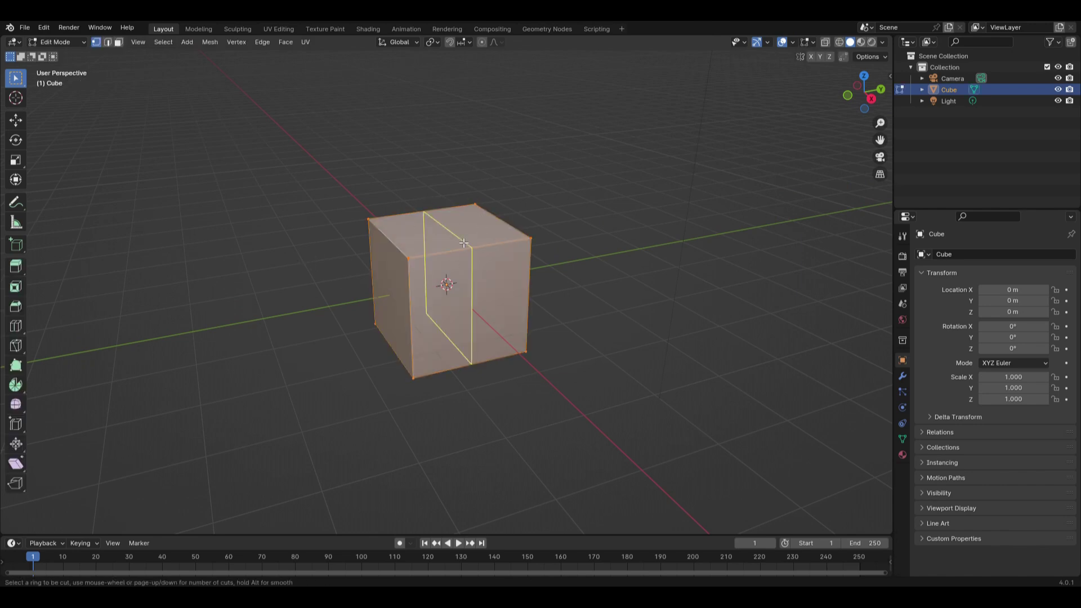
pyautogui.click(464, 242)
pyautogui.rightClick(464, 243)
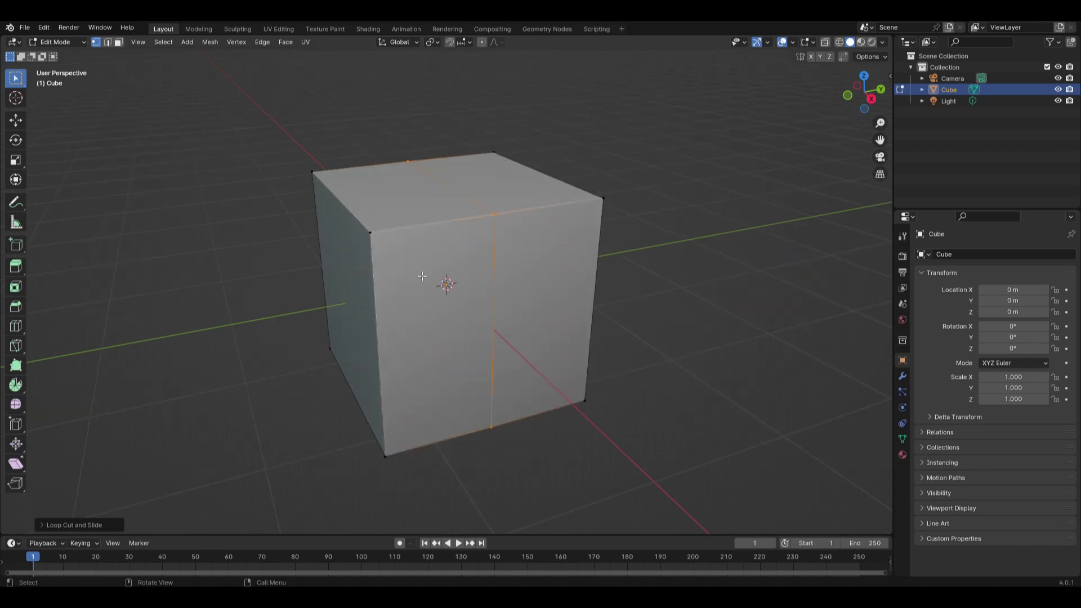
pyautogui.moveTo(520, 301); pyautogui.dragTo(444, 271, button='middle')
pyautogui.hotkey('ctrl', 'r')
pyautogui.click(427, 251)
pyautogui.rightClick(427, 251)
# Delete the cube's outer vertices so that only one vertical quarter of the mesh remains.
pyautogui.moveTo(578, 299); pyautogui.dragTo(368, 285, button='middle')
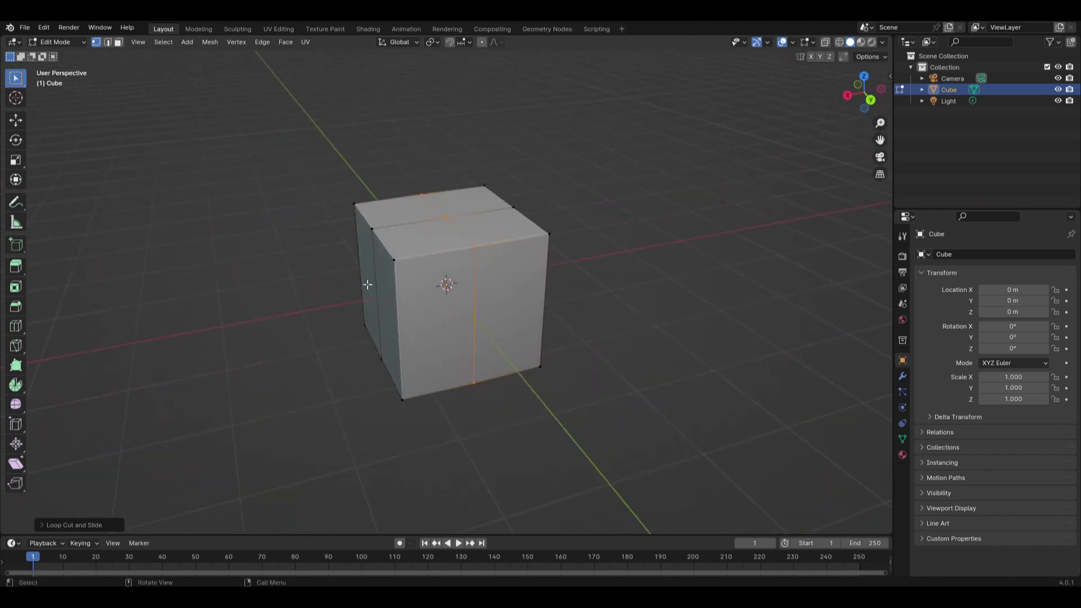
pyautogui.click(389, 257)
pyautogui.moveTo(540, 315); pyautogui.dragTo(452, 280, button='middle')
pyautogui.keyDown('shift'); pyautogui.click(454, 345); pyautogui.keyUp('shift')
pyautogui.moveTo(483, 389); pyautogui.dragTo(436, 254, button='middle')
pyautogui.rightClick(436, 254)
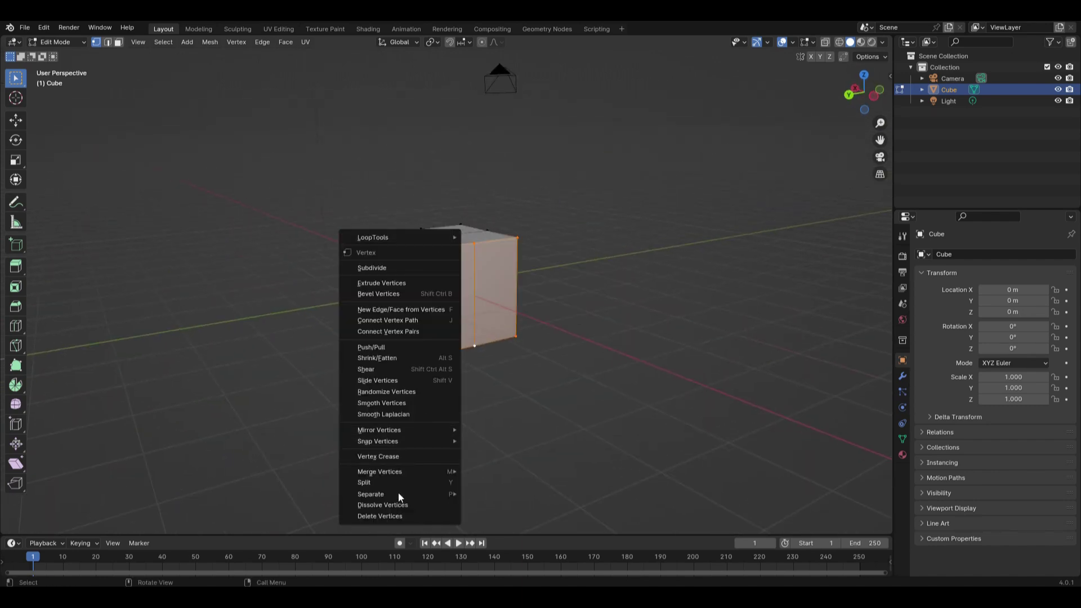
pyautogui.click(386, 515)
pyautogui.scroll(1, 515, 306)
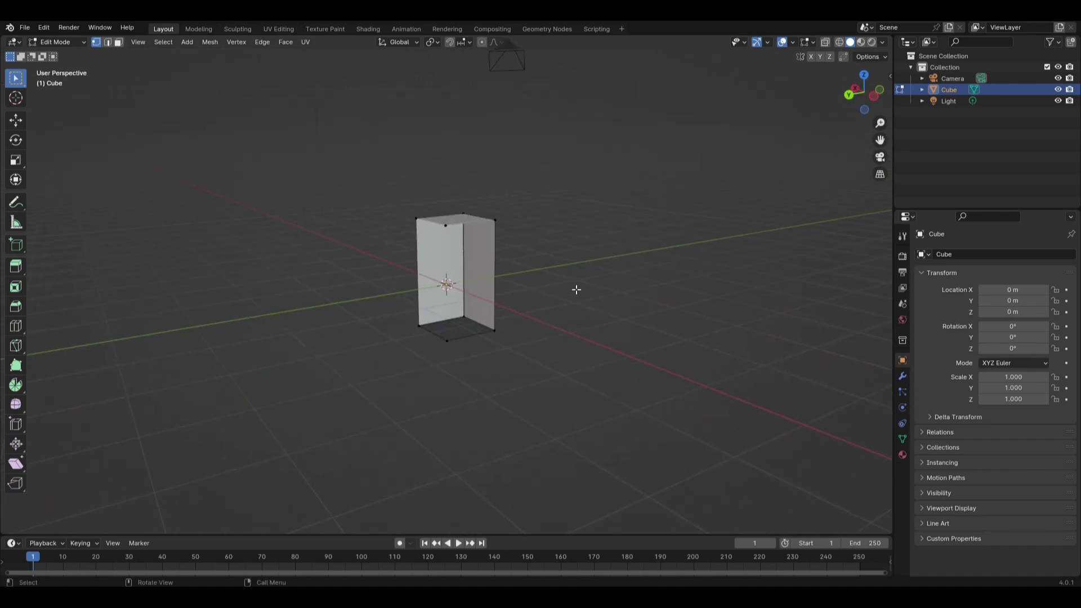
# Add a Mirror modifier to the quarter cube and mirror it across both the X and Y axes.
pyautogui.press('Tab')
pyautogui.moveTo(549, 277); pyautogui.dragTo(758, 348, button='middle')
pyautogui.click(903, 377)
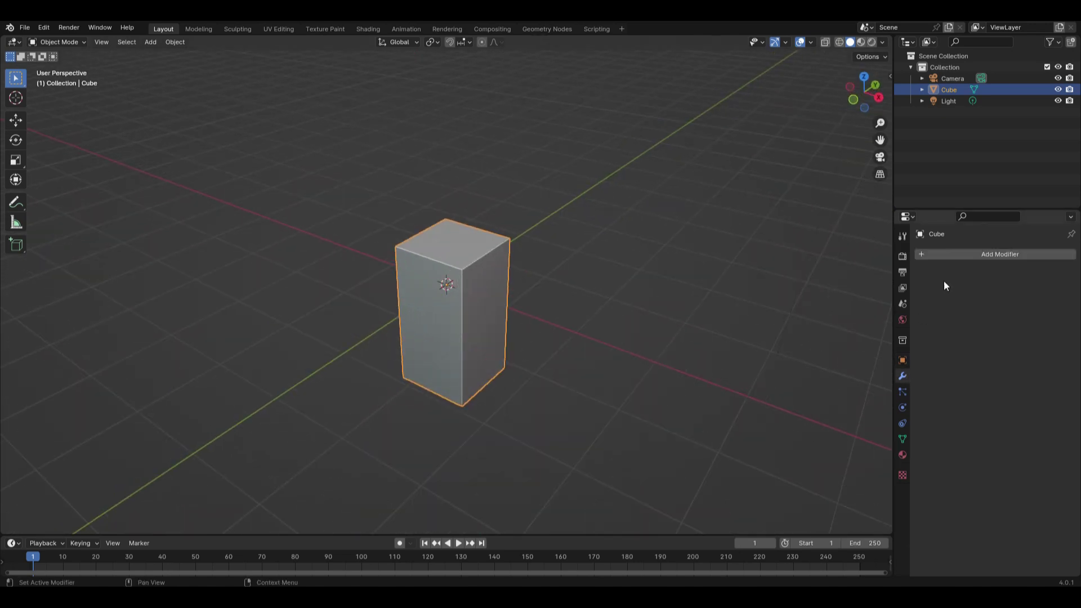
pyautogui.click(968, 256)
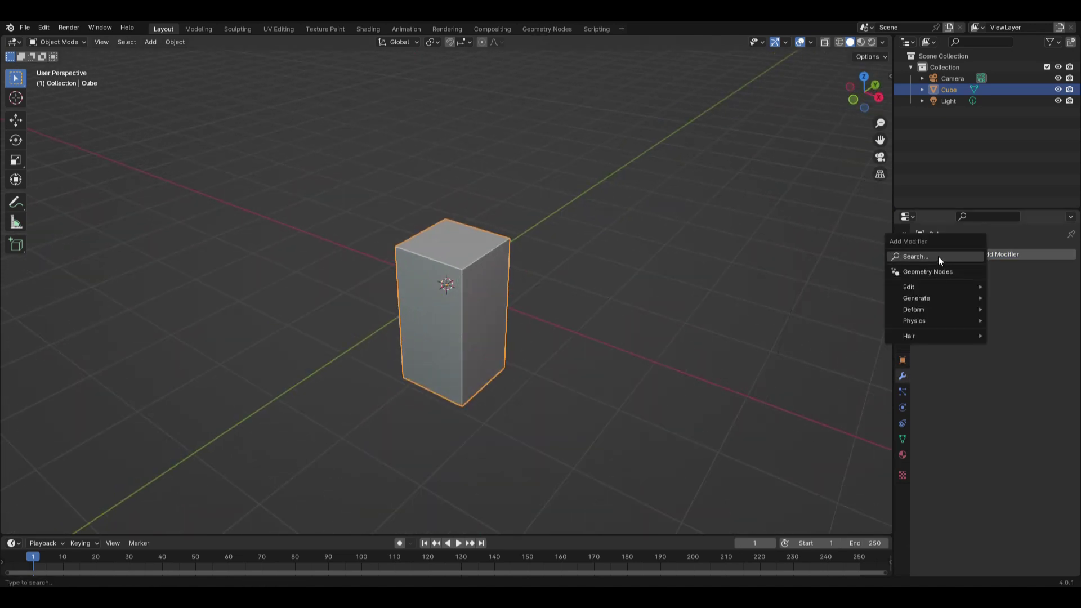
pyautogui.write('mirror')
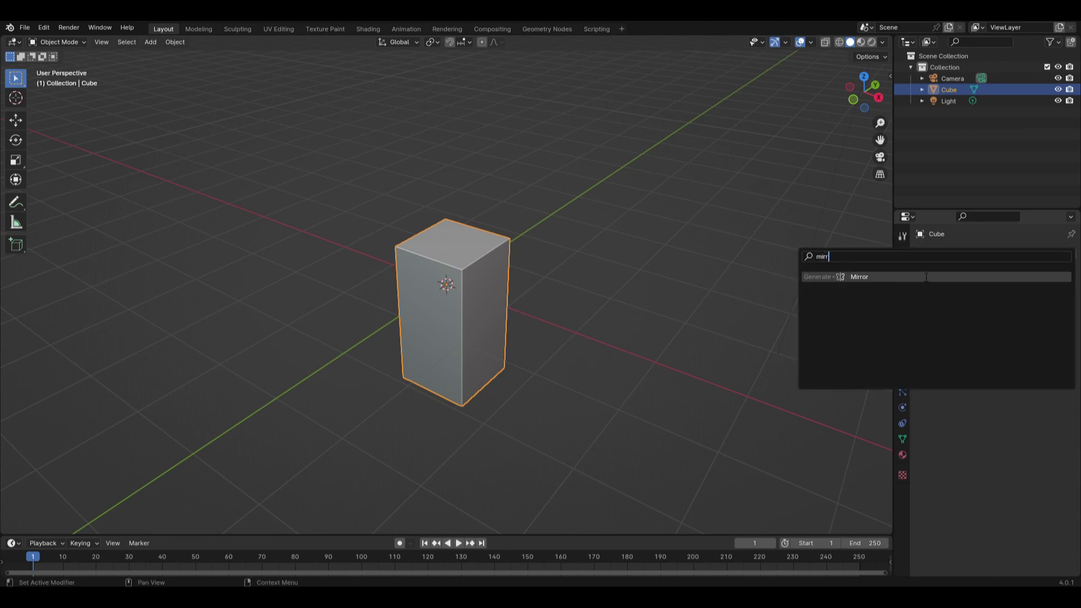
pyautogui.press('Return')
pyautogui.click(1020, 290)
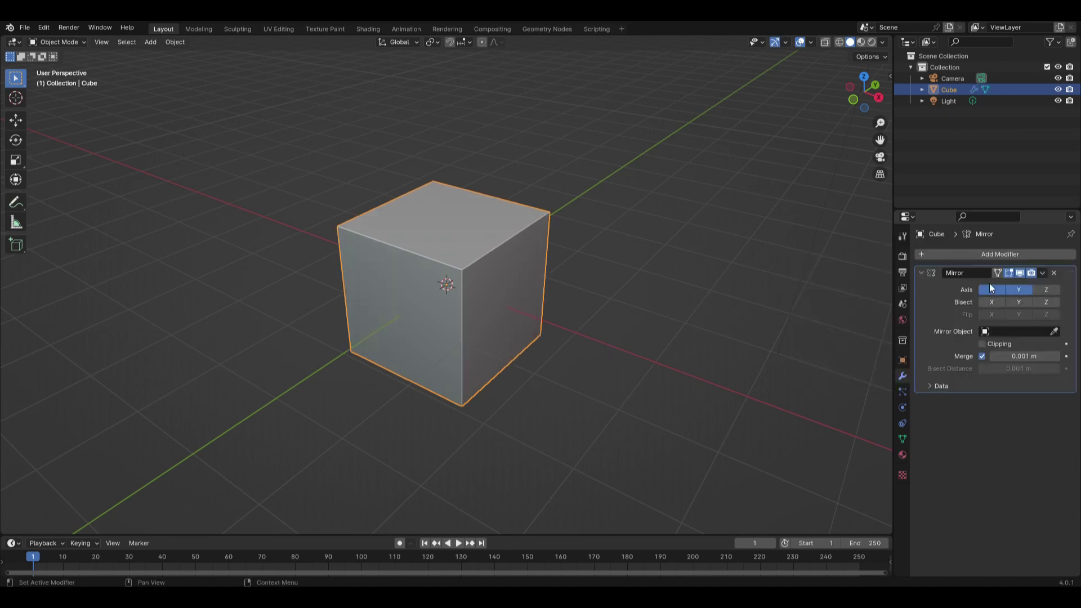
# Try extruding the quarter's top outer corner vertex away from the cube to test the mirroring, and undo the extrusion.
pyautogui.moveTo(788, 308); pyautogui.dragTo(376, 268, button='middle')
pyautogui.press('Tab')
pyautogui.press('e')
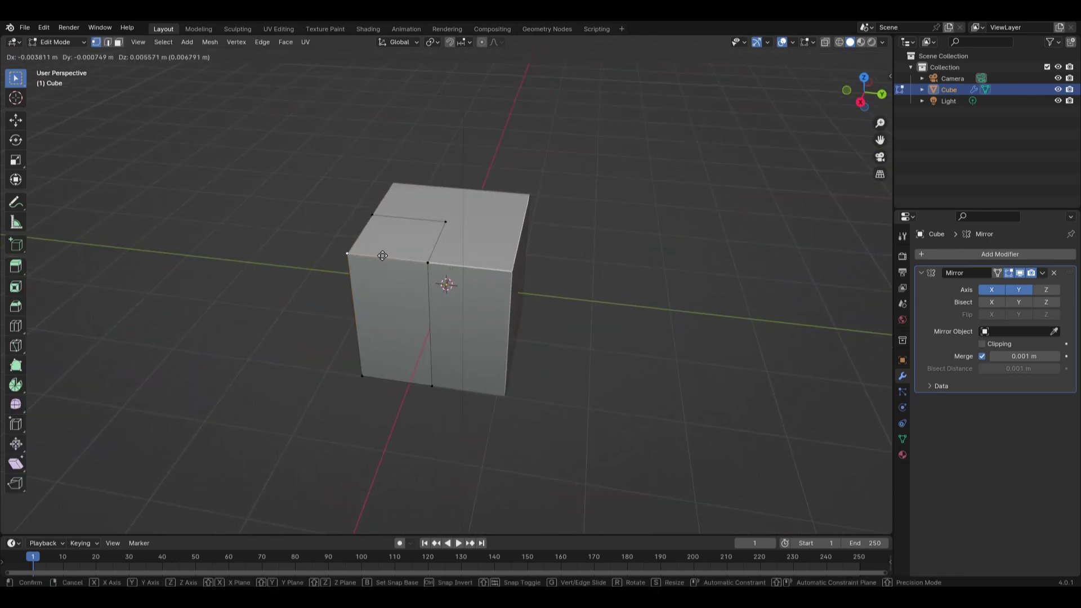
pyautogui.click(275, 266)
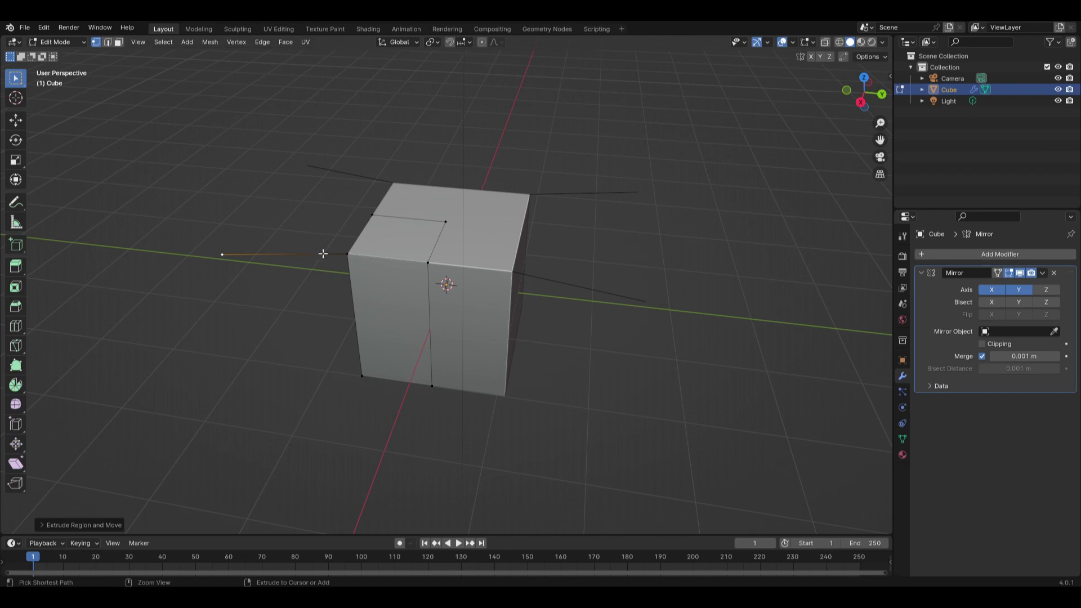
pyautogui.hotkey('ctrl', 'z')
pyautogui.press('Tab')
# Add a cylinder mesh to the scene with 24 vertices.
pyautogui.moveTo(480, 310); pyautogui.dragTo(425, 280, button='middle')
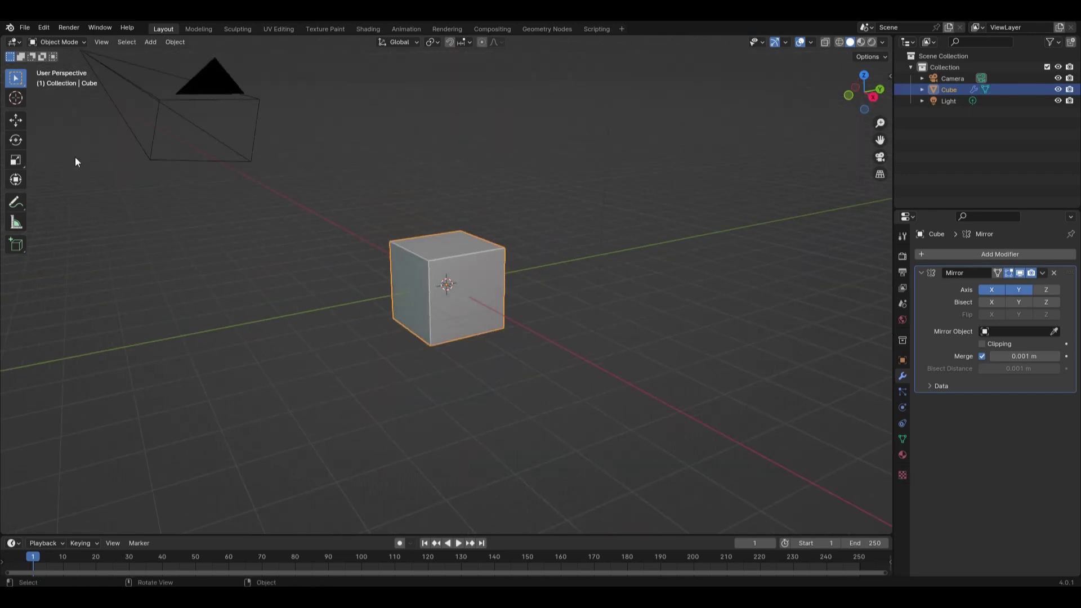
pyautogui.hotkey('shift', 'a')
pyautogui.press('Escape')
pyautogui.hotkey('shift', 'a')
pyautogui.press('Escape')
pyautogui.hotkey('shift', 'a')
pyautogui.moveTo(366, 251)
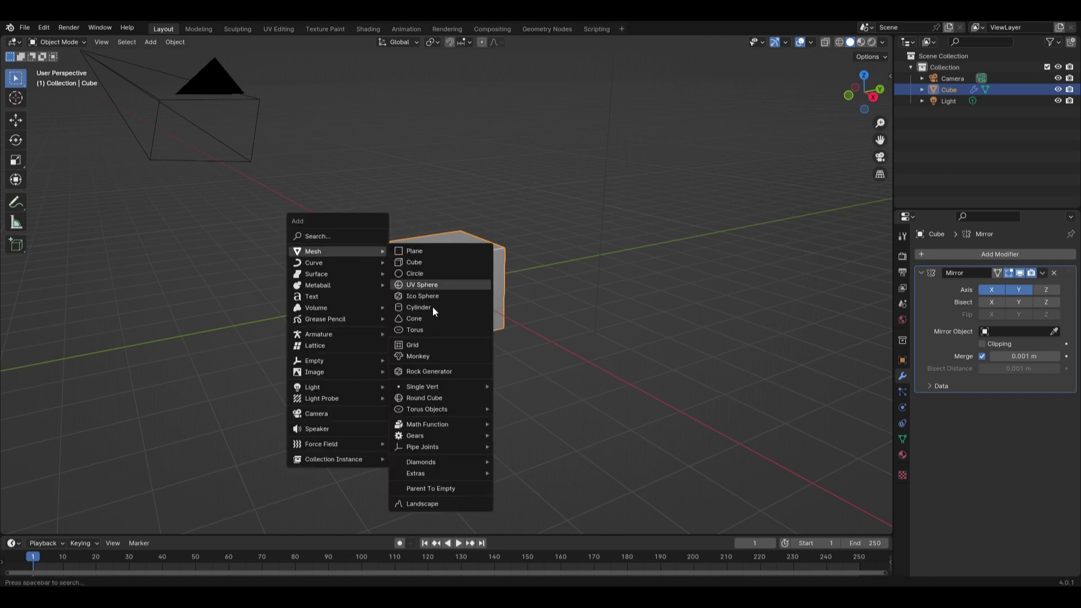
pyautogui.click(428, 304)
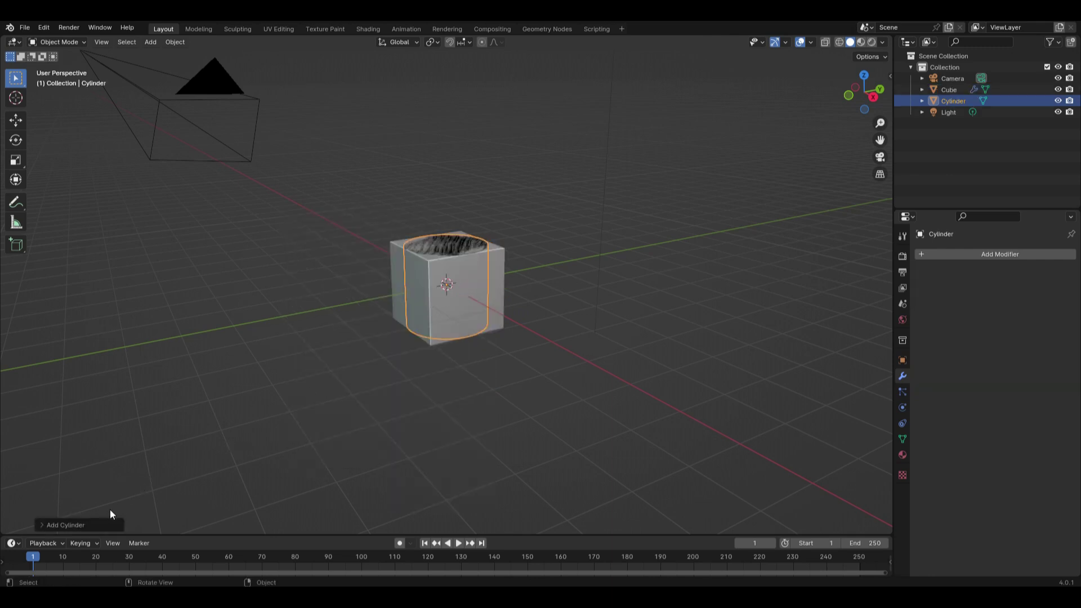
pyautogui.click(113, 524)
pyautogui.click(138, 391)
pyautogui.write('24')
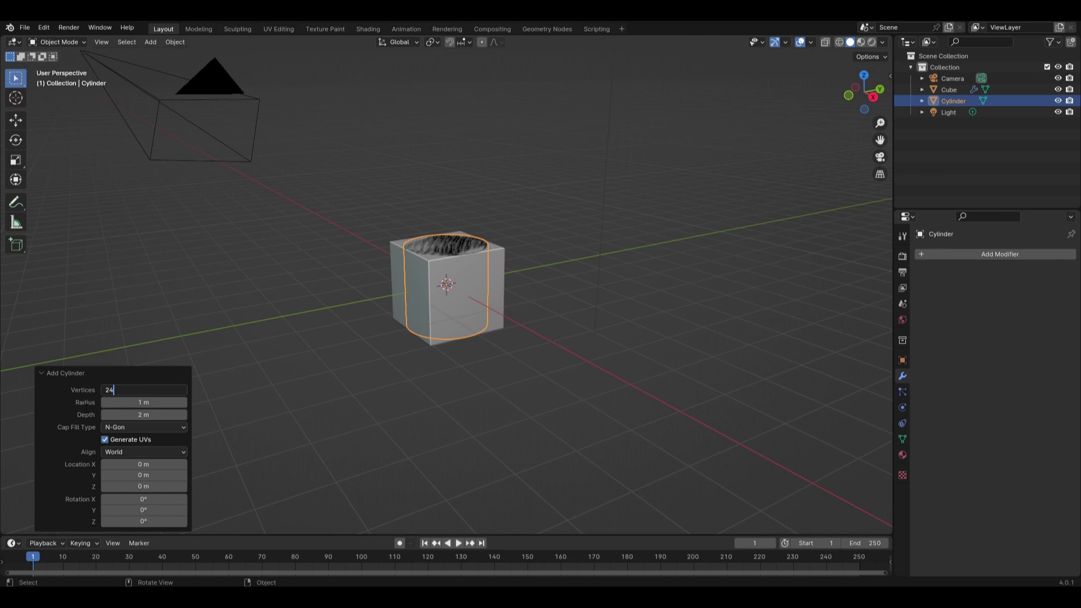
pyautogui.press('Return')
# Move the cylinder up about 1.98 m along Z so it stands on the cube.
pyautogui.press('g')
pyautogui.press('z')
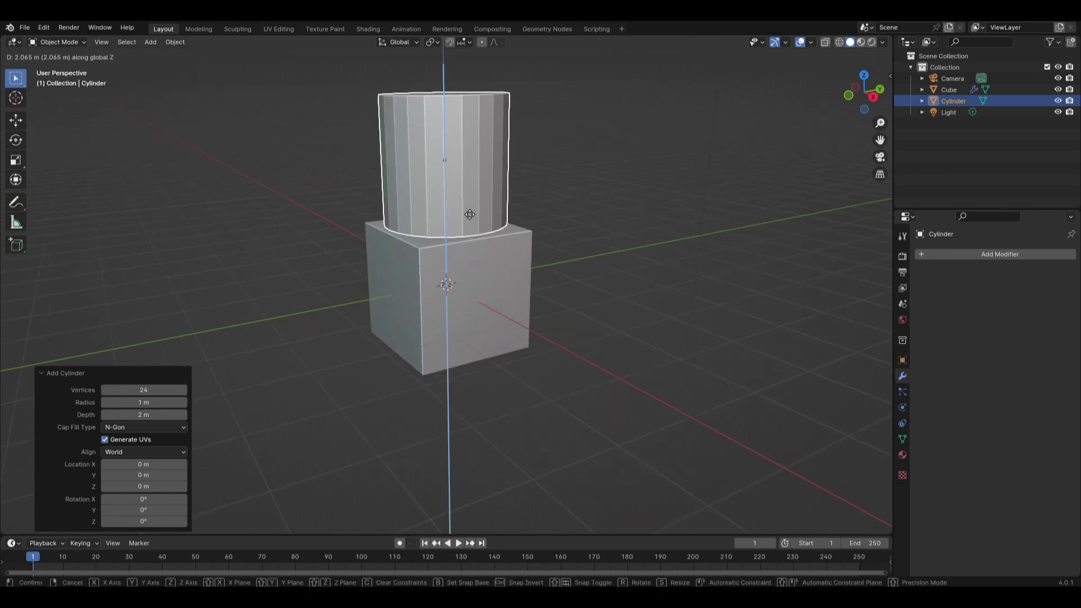
pyautogui.click(469, 220)
# Stretch the cylinder along Z by a factor of about 2.36 and scale it uniformly to about 0.84.
pyautogui.click(16, 160)
pyautogui.scroll(-2, 456, 175)
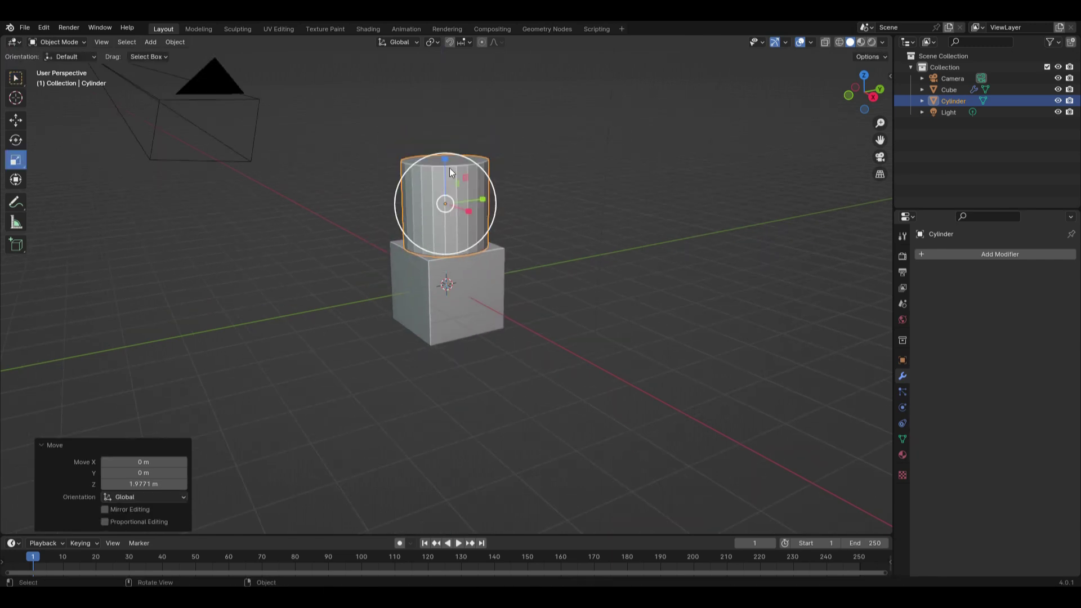
pyautogui.moveTo(445, 160); pyautogui.dragTo(433, 97)
pyautogui.press('s')
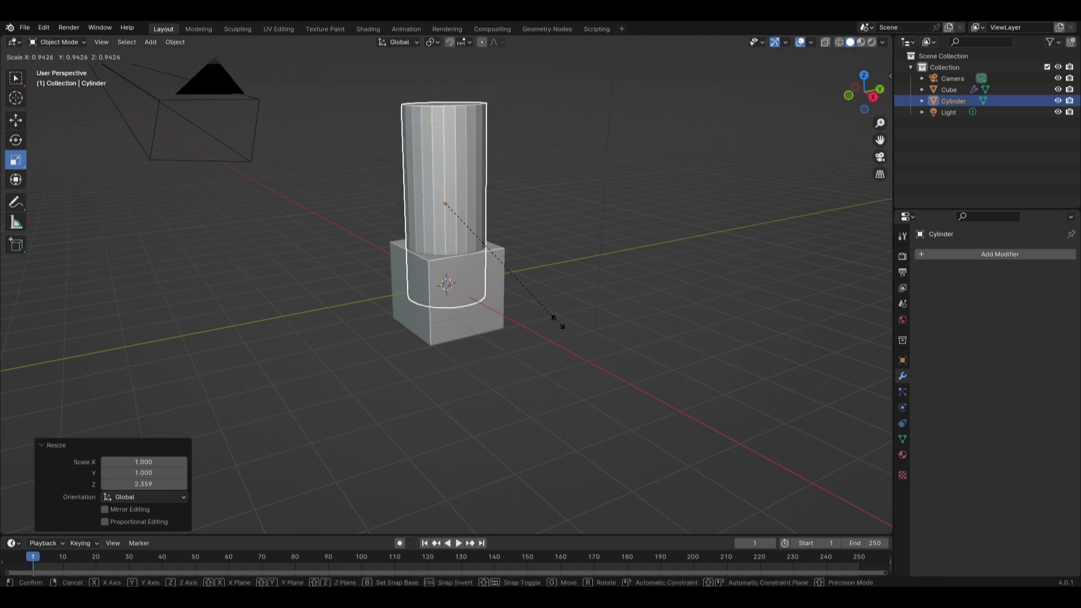
pyautogui.click(545, 309)
# Raise the stretched cylinder along Z until its base rests on the cube's top.
pyautogui.press('g')
pyautogui.press('z')
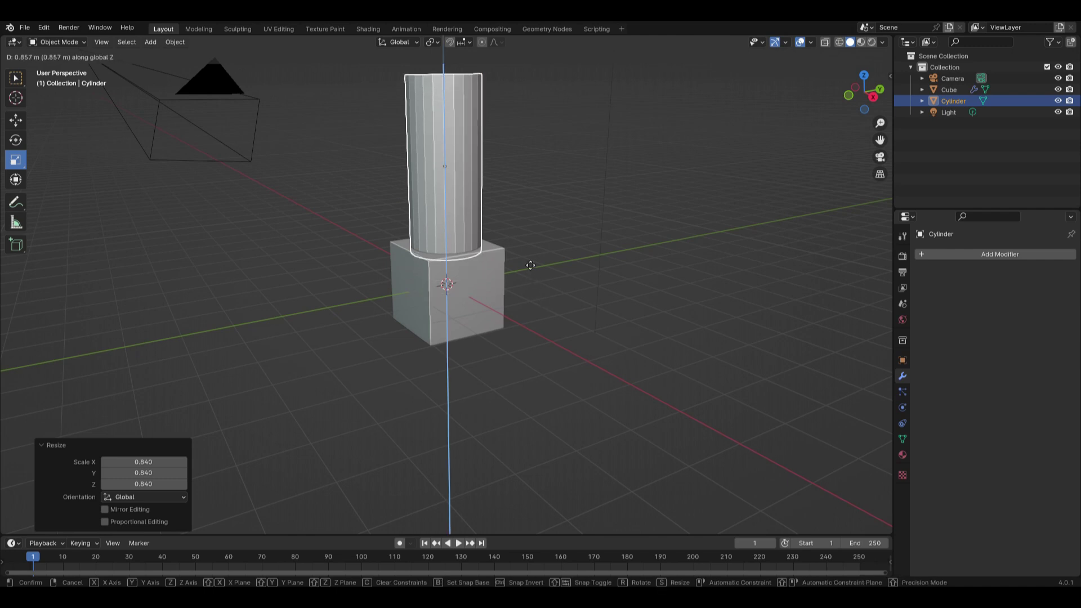
pyautogui.click(543, 294)
# Select the cube and scale it to about 0.82 along Z.
pyautogui.scroll(2, 552, 306)
pyautogui.moveTo(552, 307); pyautogui.dragTo(460, 290, button='middle')
pyautogui.click(460, 289)
pyautogui.moveTo(444, 244); pyautogui.dragTo(444, 252)
# Raise the flattened cube along Z to meet the cylinder's base, finishing with a move of about 0.07 m.
pyautogui.press('g')
pyautogui.press('z')
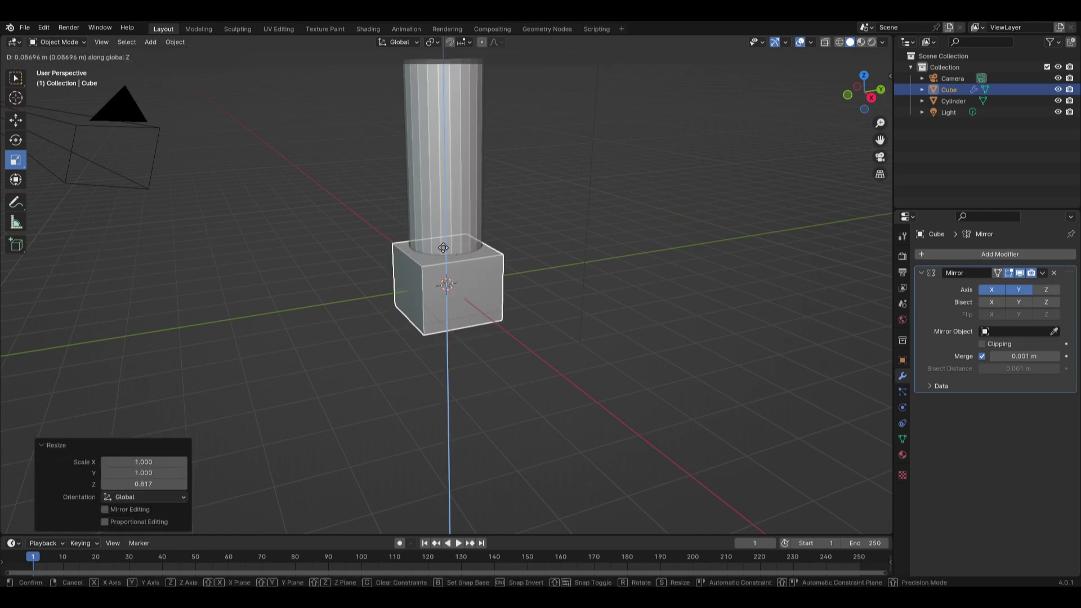
pyautogui.click(445, 250)
pyautogui.moveTo(447, 253); pyautogui.dragTo(562, 245, button='middle')
pyautogui.press('g')
pyautogui.press('z')
pyautogui.click(527, 232)
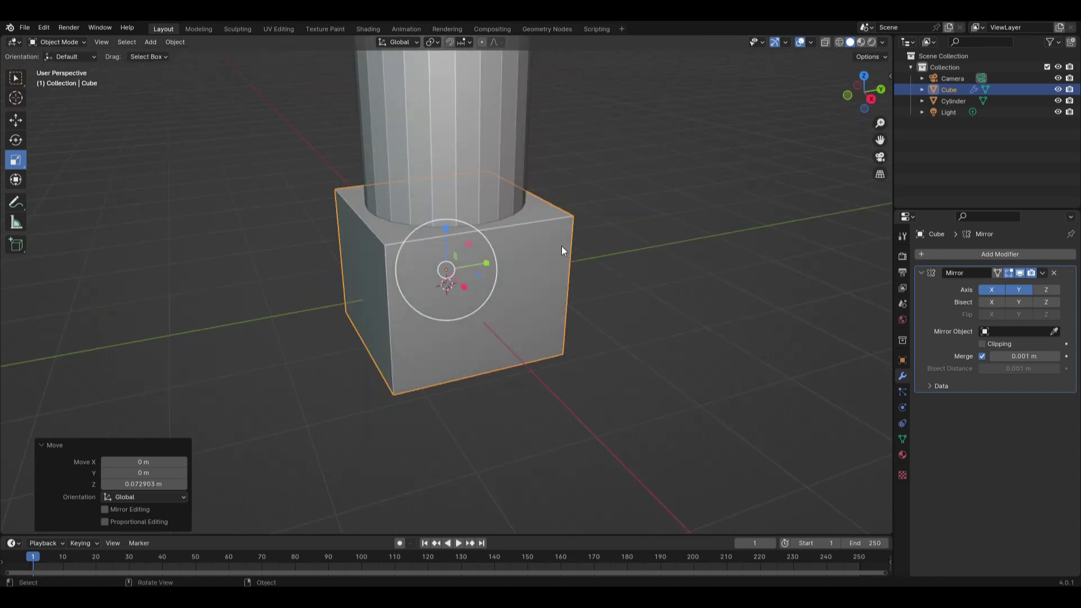
# Delete the cylinder's vertices on two adjacent halves so that only a quarter of its wall remains.
pyautogui.scroll(-7, 562, 246)
pyautogui.click(454, 231)
pyautogui.moveTo(479, 214); pyautogui.dragTo(507, 281, button='middle')
pyautogui.press('Tab')
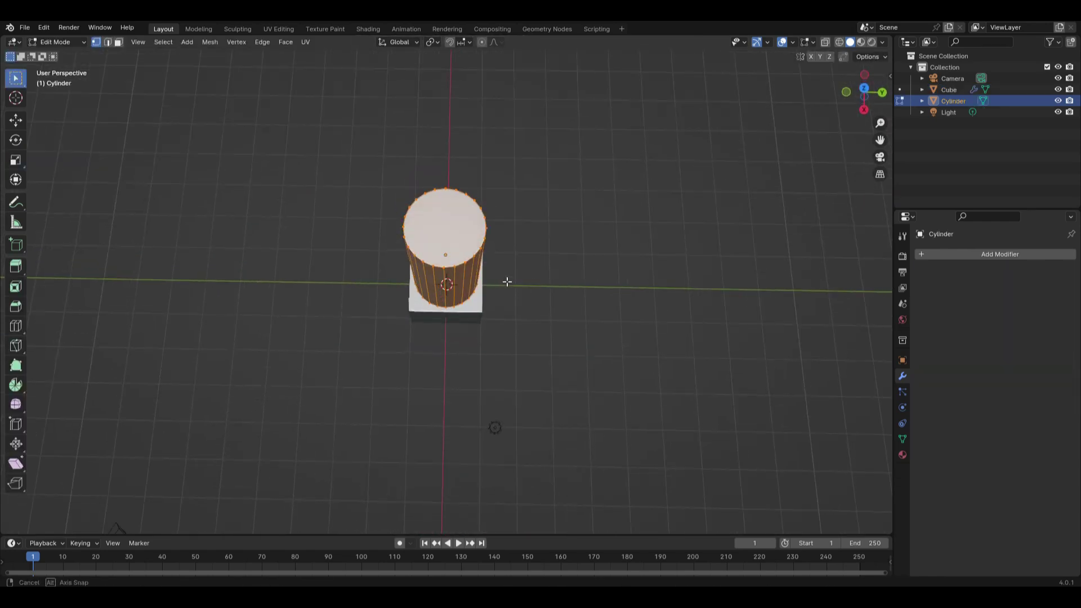
pyautogui.moveTo(532, 350); pyautogui.dragTo(455, 186)
pyautogui.rightClick(461, 208)
pyautogui.click(406, 472)
pyautogui.moveTo(546, 359)
pyautogui.mouseDown(button='middle')
pyautogui.moveTo(461, 319)
pyautogui.moveTo(541, 357)
pyautogui.mouseUp(button='middle')
pyautogui.moveTo(541, 357); pyautogui.dragTo(451, 156)
pyautogui.rightClick(451, 157)
pyautogui.click(440, 307)
pyautogui.moveTo(473, 318); pyautogui.dragTo(659, 304, button='middle')
# Add a Mirror modifier to the quarter cylinder and mirror it across both the X and Y axes.
pyautogui.press('Tab')
pyautogui.click(970, 255)
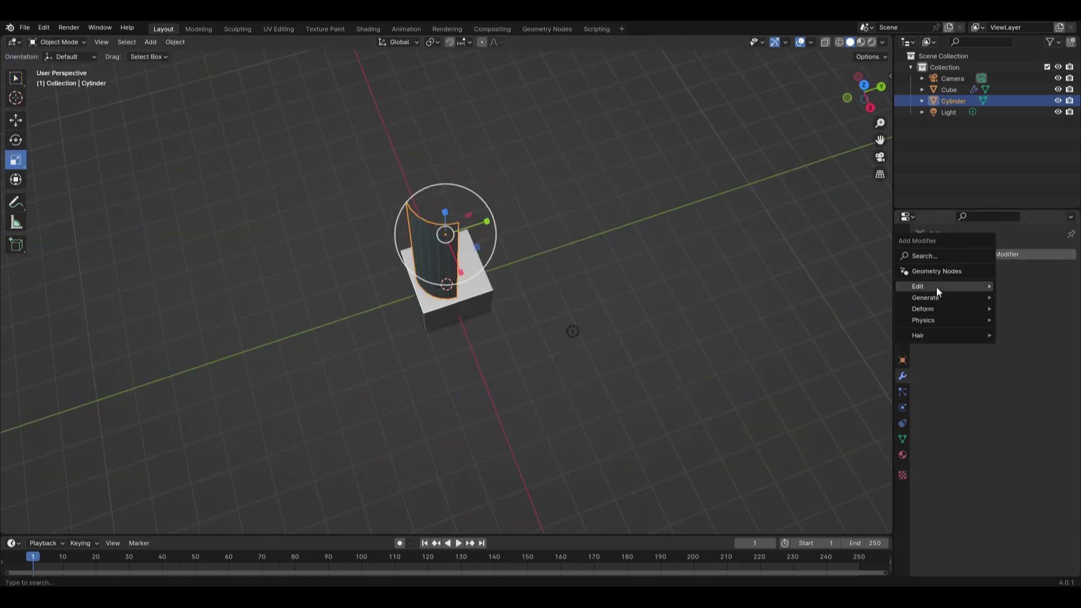
pyautogui.click(931, 259)
pyautogui.write('mirror')
pyautogui.press('Return')
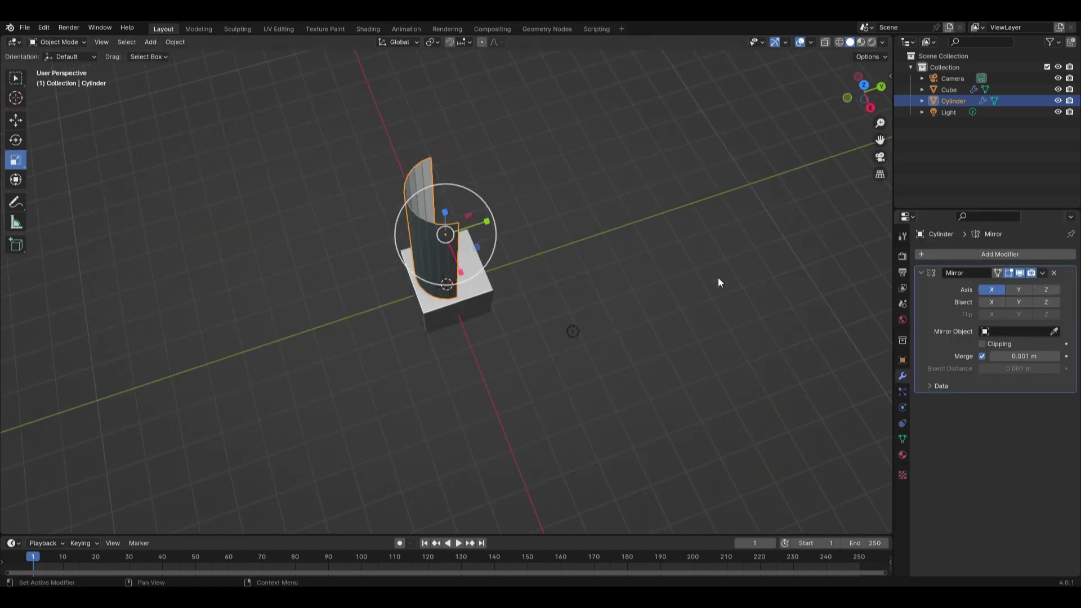
pyautogui.click(1021, 289)
# Select the cube base beneath the cylinder and open its mesh for editing.
pyautogui.moveTo(682, 301); pyautogui.dragTo(423, 295, button='middle')
pyautogui.click(426, 293)
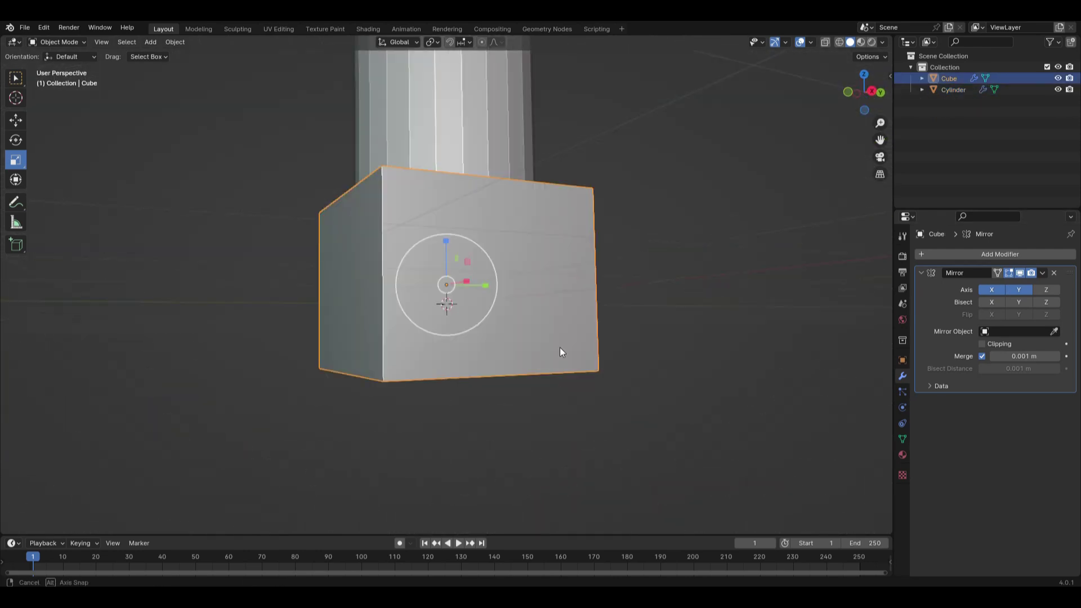
pyautogui.scroll(2, 465, 423)
pyautogui.press('Tab')
pyautogui.moveTo(450, 416); pyautogui.dragTo(448, 425, button='middle')
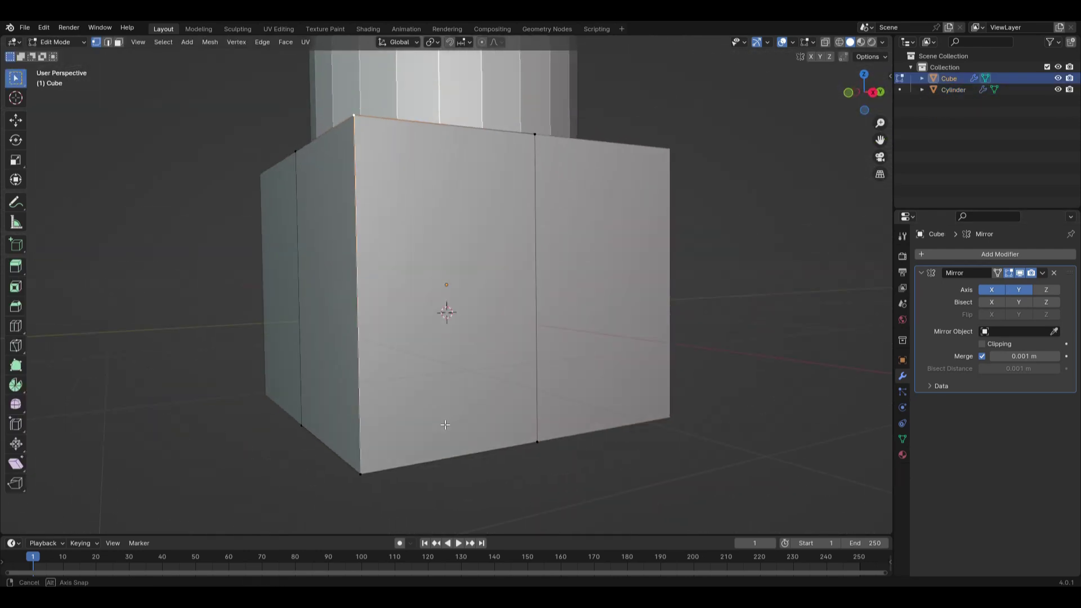
pyautogui.scroll(-1, 456, 414)
pyautogui.press('Tab')
pyautogui.scroll(-3, 465, 401)
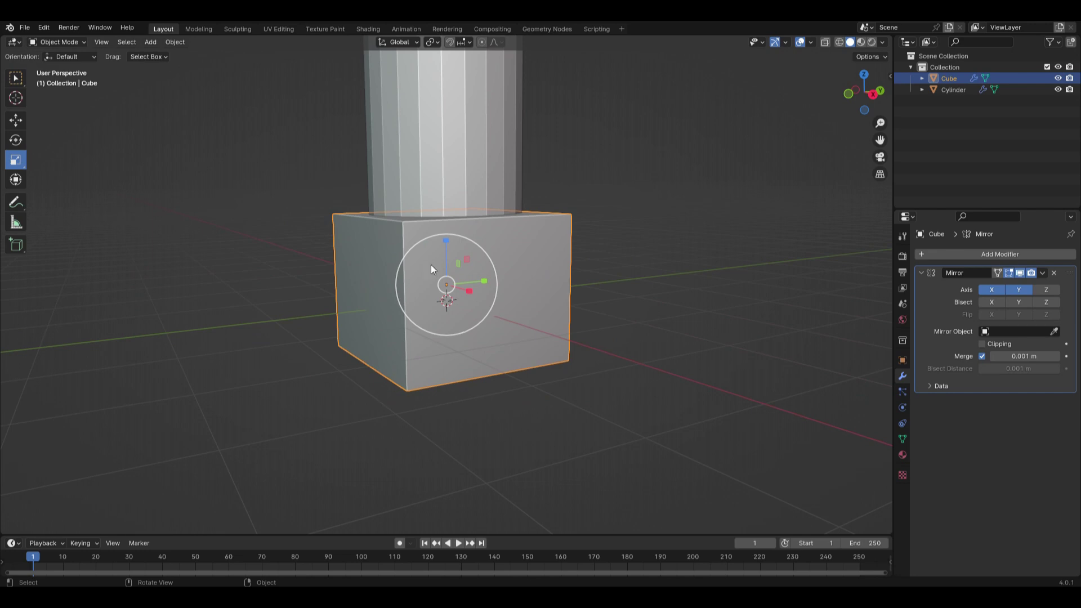
pyautogui.scroll(3, 420, 331)
pyautogui.press('Tab')
pyautogui.scroll(-4, 456, 333)
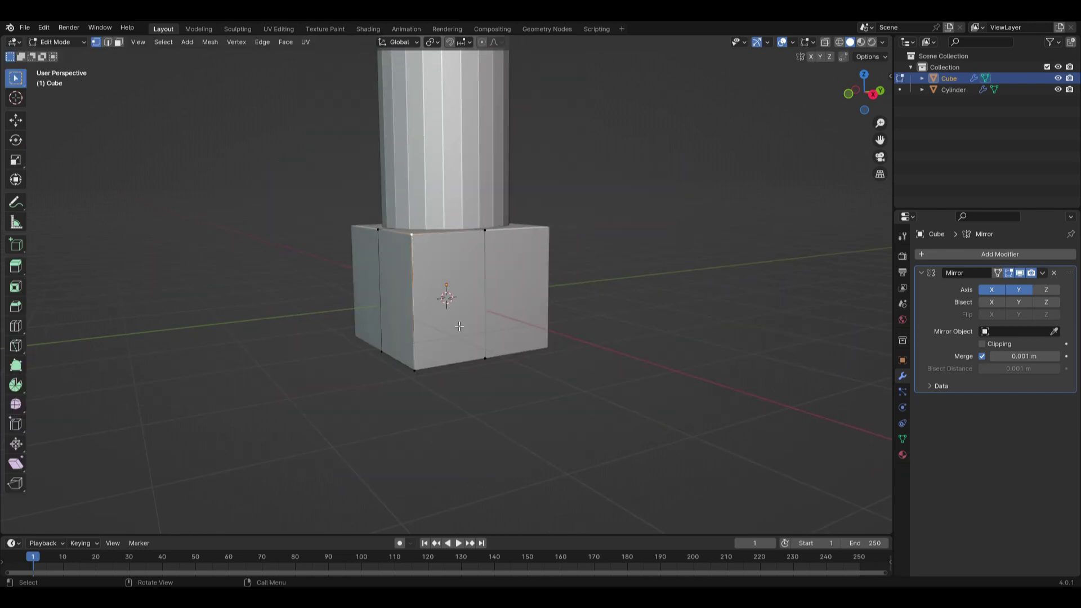
# Select the whole quarter mesh of the base and subdivide it three times with one cut each.
pyautogui.press('a')
pyautogui.rightClick(419, 264)
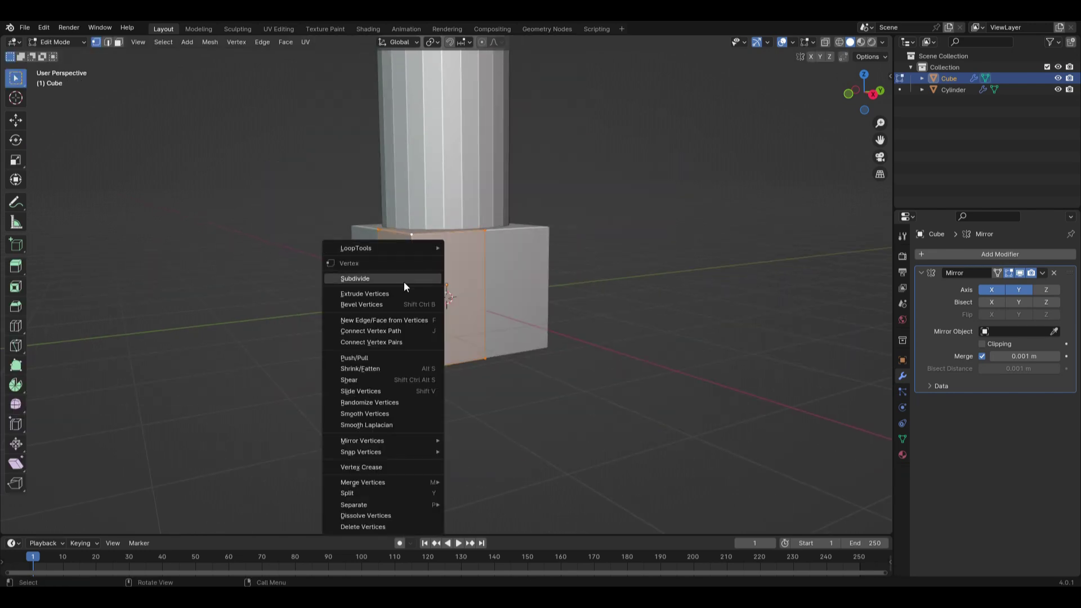
pyautogui.click(404, 281)
pyautogui.rightClick(421, 234)
pyautogui.click(420, 235)
pyautogui.rightClick(425, 218)
pyautogui.click(425, 218)
# Extrude the bottom row of faces on both outer sides of the base outward by 0.103 m with even offset.
pyautogui.moveTo(448, 401); pyautogui.dragTo(469, 382, button='middle')
pyautogui.scroll(2, 468, 382)
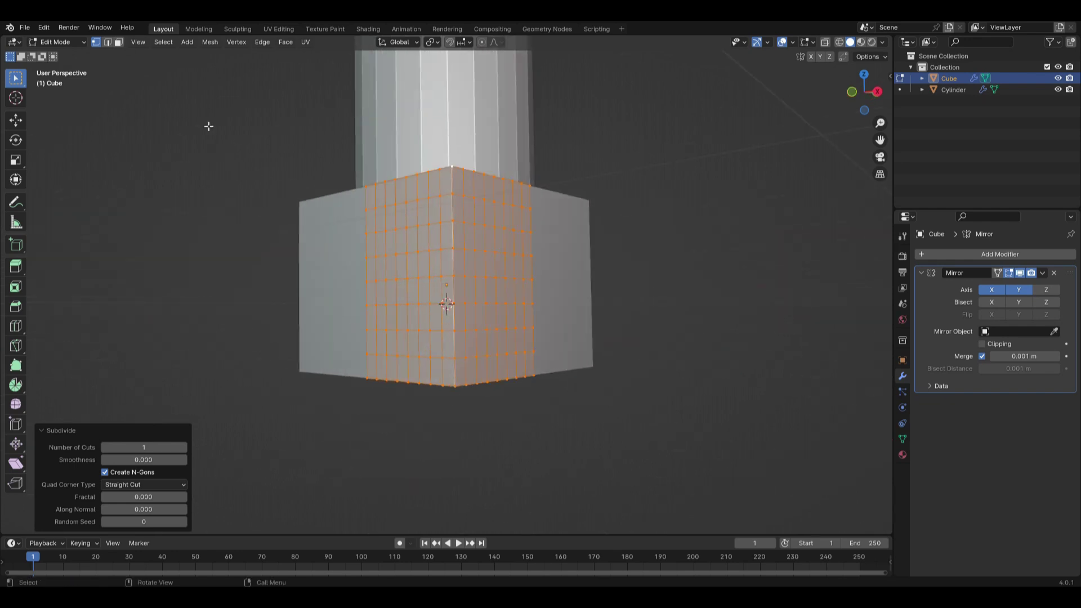
pyautogui.click(119, 43)
pyautogui.keyDown('alt'); pyautogui.click(394, 373); pyautogui.keyUp('alt')
pyautogui.moveTo(394, 373); pyautogui.dragTo(31, 279, button='middle')
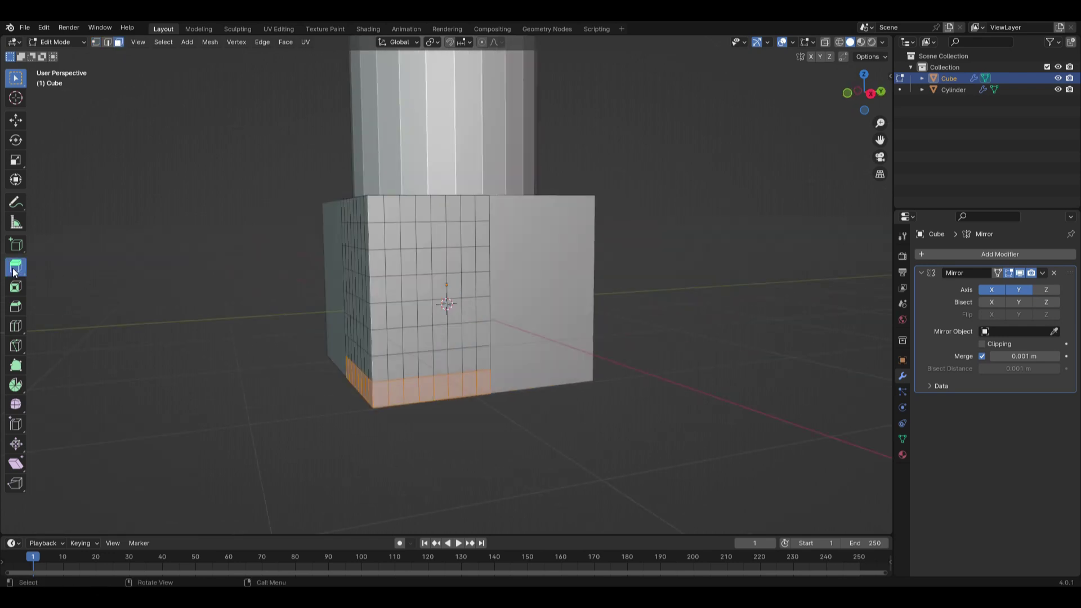
pyautogui.click(15, 267)
pyautogui.click(80, 317)
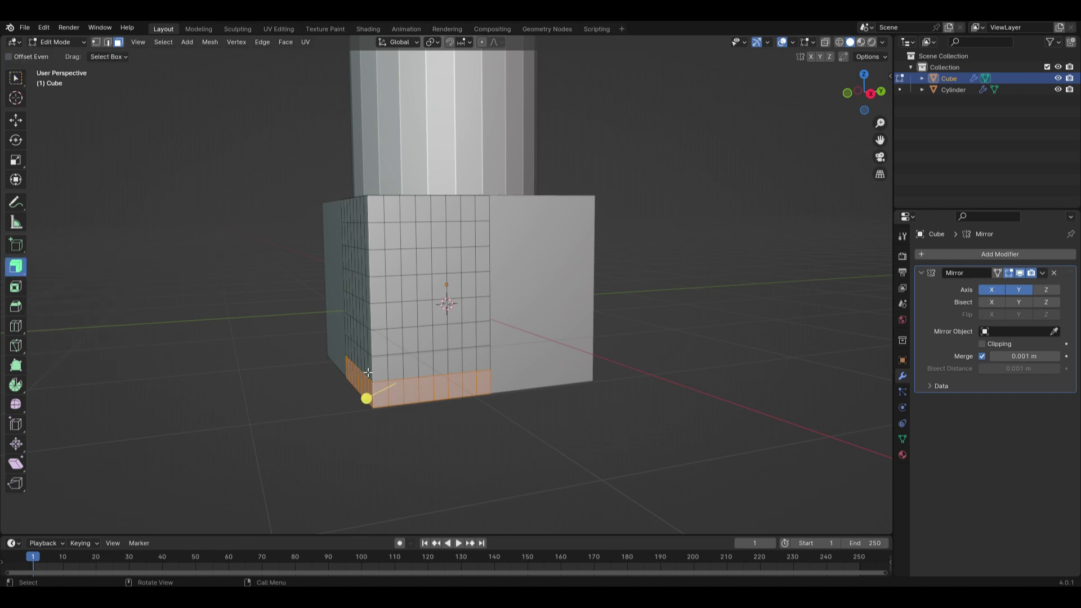
pyautogui.moveTo(366, 399); pyautogui.dragTo(366, 393)
pyautogui.press('s')
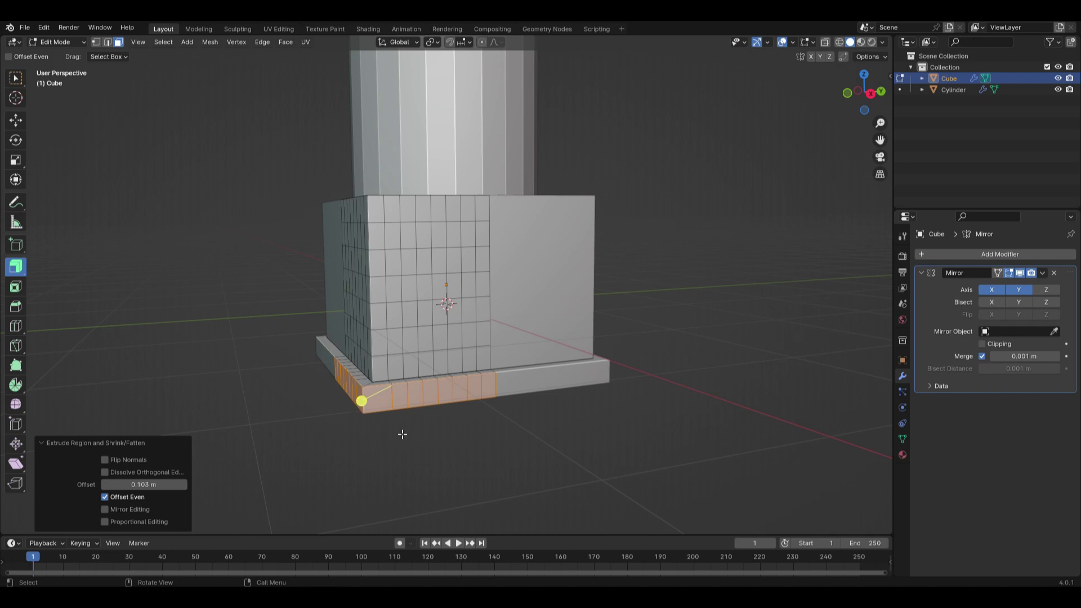
# Inset the row of faces just above the plinth separately on each of the two outer sides.
pyautogui.scroll(2, 412, 430)
pyautogui.moveTo(416, 430); pyautogui.dragTo(475, 407, button='middle')
pyautogui.moveTo(373, 362); pyautogui.dragTo(520, 375)
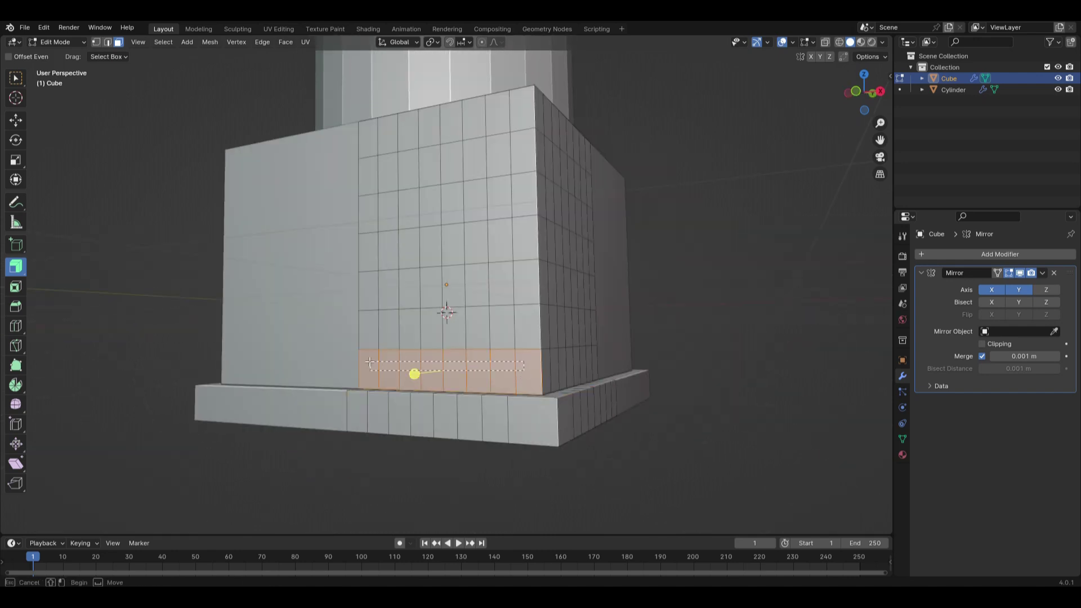
pyautogui.moveTo(524, 371); pyautogui.dragTo(574, 419, button='middle')
pyautogui.press('i')
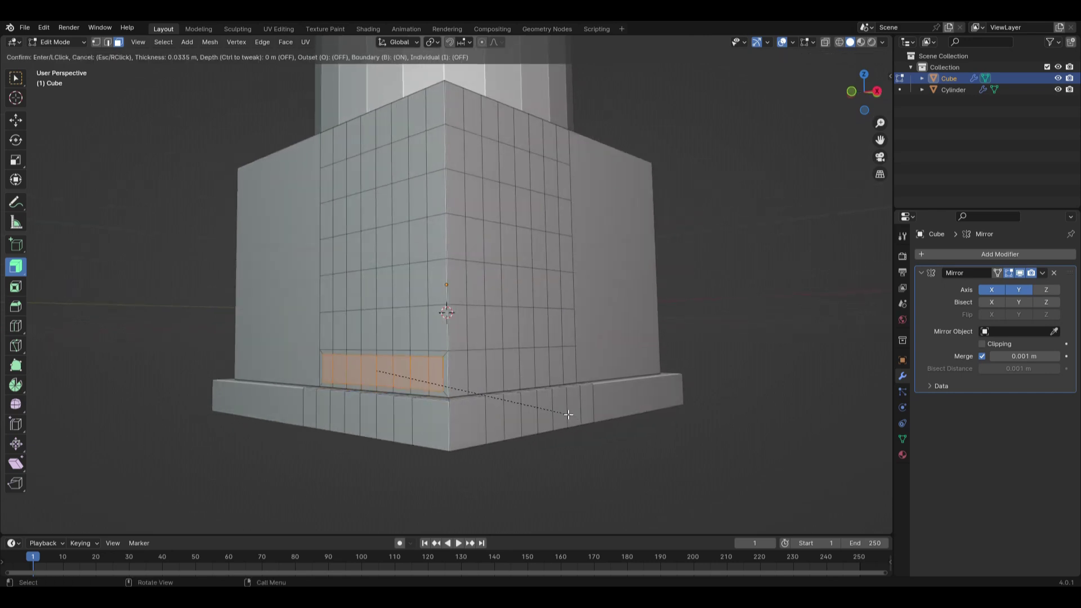
pyautogui.click(568, 415)
pyautogui.moveTo(568, 415); pyautogui.dragTo(649, 438, button='middle')
pyautogui.press('i')
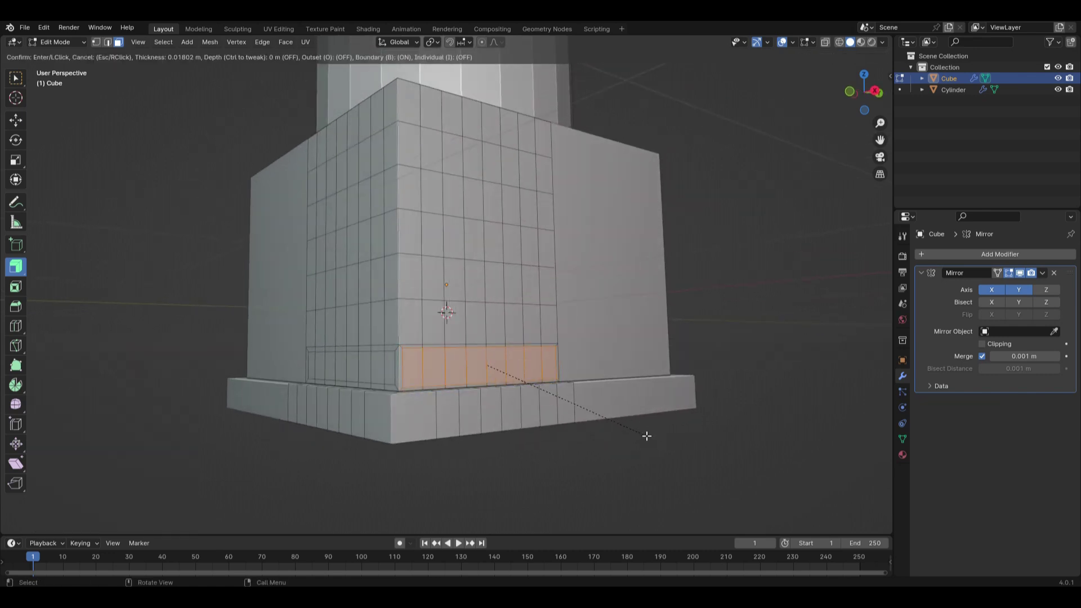
pyautogui.click(645, 434)
# Extrude both inset strips inward to recess them, and subdivide them with one cut.
pyautogui.moveTo(316, 362); pyautogui.dragTo(550, 370)
pyautogui.moveTo(635, 422); pyautogui.dragTo(486, 438, button='middle')
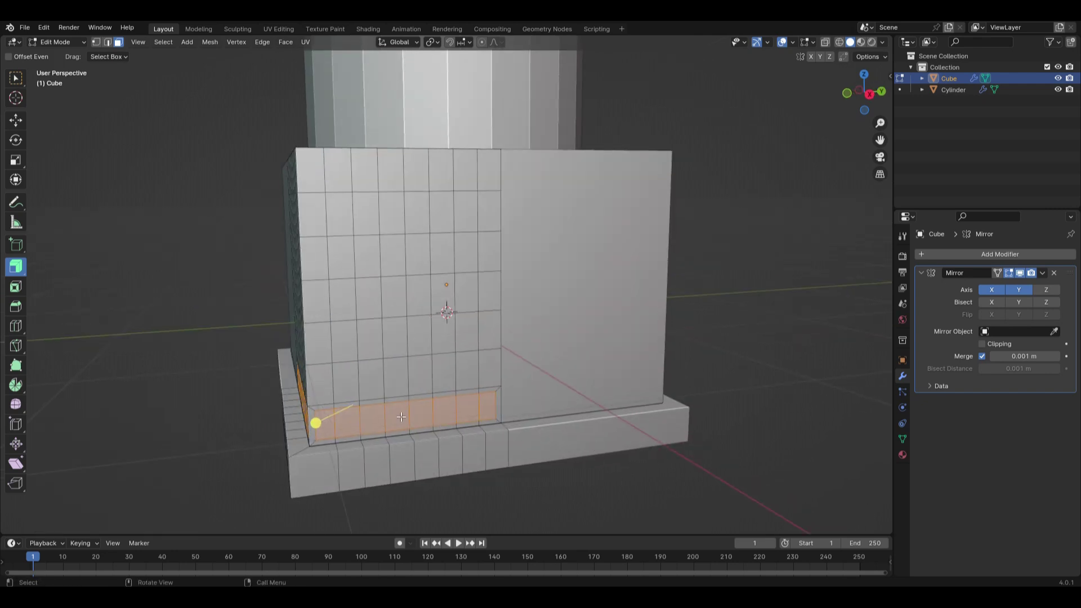
pyautogui.moveTo(316, 423); pyautogui.dragTo(325, 422)
pyautogui.moveTo(326, 422); pyautogui.dragTo(399, 359, button='middle')
pyautogui.rightClick(382, 360)
pyautogui.click(372, 369)
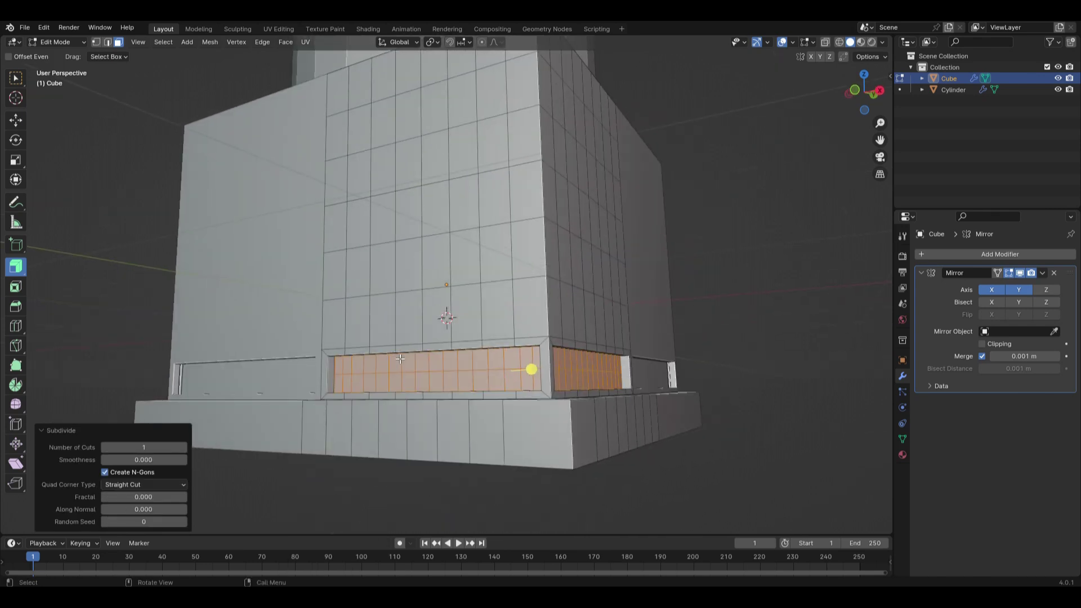
# Extrude an alternating stepped pattern of small faces outward from the recessed strips on both sides of the base.
pyautogui.click(346, 370)
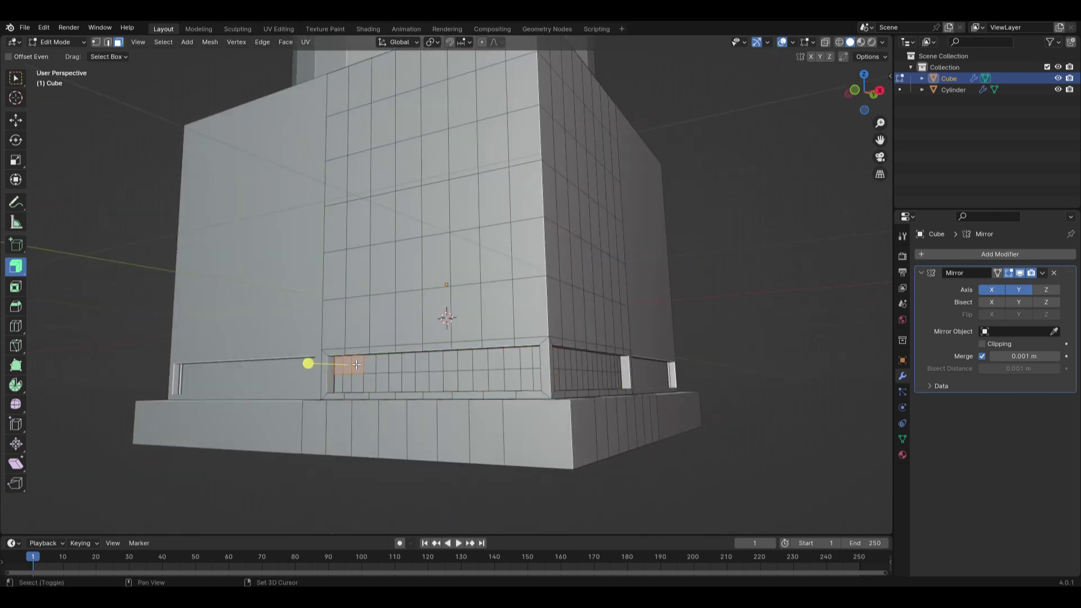
pyautogui.keyDown('shift'); pyautogui.click(361, 378); pyautogui.keyUp('shift')
pyautogui.keyDown('shift'); pyautogui.click(389, 363); pyautogui.keyUp('shift')
pyautogui.keyDown('shift'); pyautogui.click(420, 383); pyautogui.keyUp('shift')
pyautogui.keyDown('shift'); pyautogui.click(448, 363); pyautogui.keyUp('shift')
pyautogui.keyDown('shift'); pyautogui.click(471, 381); pyautogui.keyUp('shift')
pyautogui.keyDown('shift'); pyautogui.click(503, 359); pyautogui.keyUp('shift')
pyautogui.press('b')
pyautogui.keyDown('shift'); pyautogui.moveTo(533, 380); pyautogui.dragTo(543, 386); pyautogui.keyUp('shift')
pyautogui.moveTo(543, 386); pyautogui.dragTo(453, 376, button='middle')
pyautogui.moveTo(274, 373)
pyautogui.keyDown('shift'); pyautogui.mouseDown()
pyautogui.moveTo(313, 402)
pyautogui.moveTo(349, 381)
pyautogui.mouseUp(); pyautogui.keyUp('shift')
pyautogui.scroll(-3, 372, 394)
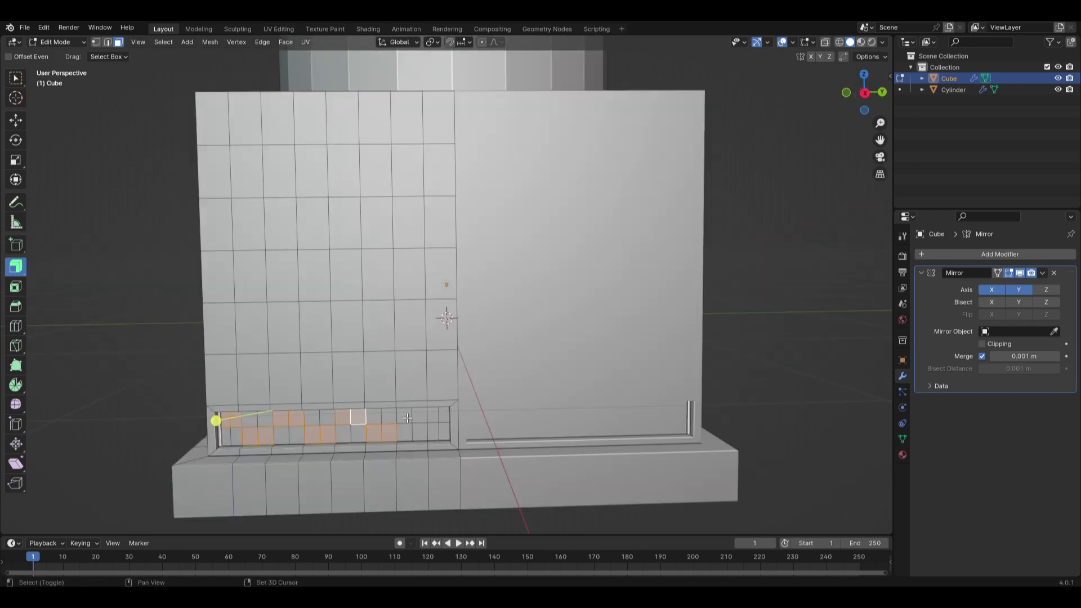
pyautogui.moveTo(358, 415); pyautogui.dragTo(397, 483, button='middle')
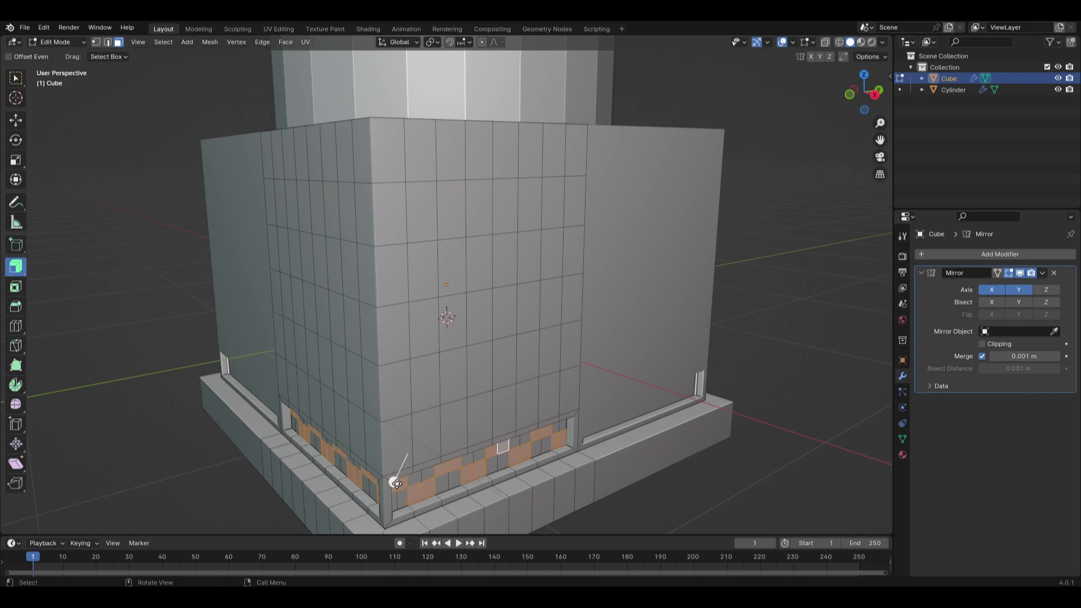
pyautogui.moveTo(397, 483); pyautogui.dragTo(394, 474)
pyautogui.press('Tab')
pyautogui.scroll(-2, 569, 433)
pyautogui.moveTo(569, 438); pyautogui.dragTo(508, 391, button='middle')
pyautogui.scroll(-2, 496, 418)
pyautogui.scroll(1, 497, 418)
pyautogui.press('Tab')
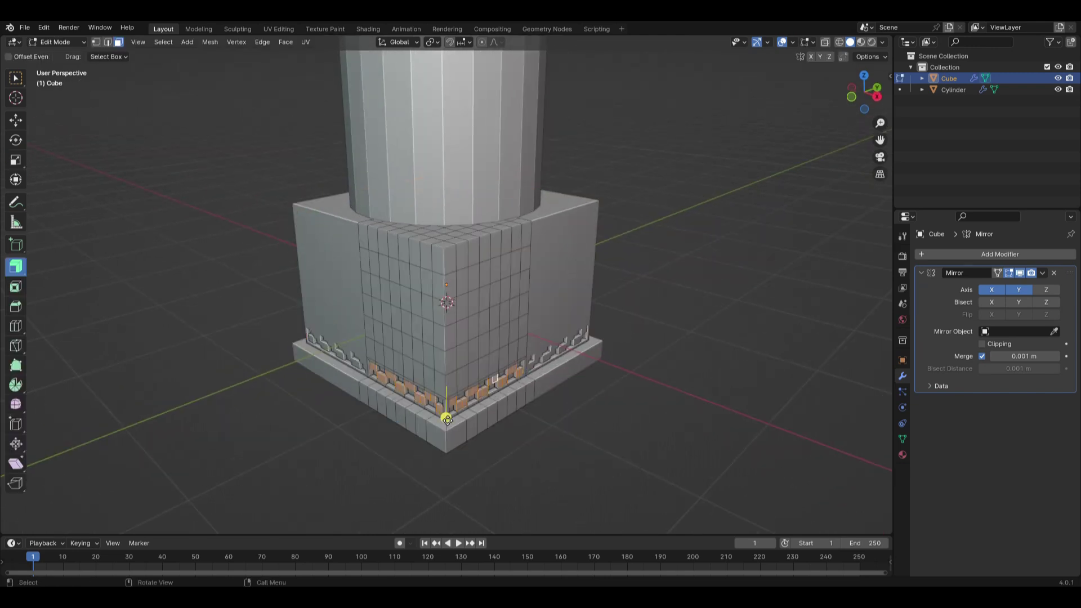
# Extrude the faces at the plinth's outer corner outward by 0.0259 m.
pyautogui.click(15, 77)
pyautogui.moveTo(444, 425); pyautogui.dragTo(460, 444)
pyautogui.moveTo(461, 444); pyautogui.dragTo(458, 299, button='middle')
pyautogui.keyDown('shift'); pyautogui.moveTo(429, 206); pyautogui.dragTo(442, 204); pyautogui.keyUp('shift')
pyautogui.moveTo(443, 205); pyautogui.dragTo(108, 249, button='middle')
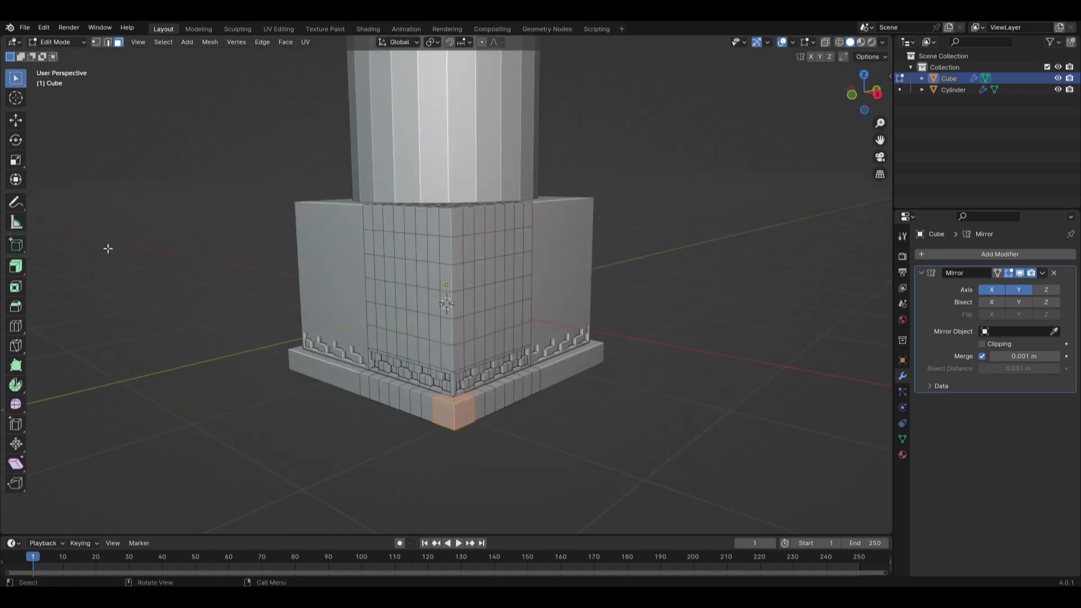
pyautogui.click(16, 266)
pyautogui.moveTo(457, 435); pyautogui.dragTo(456, 433)
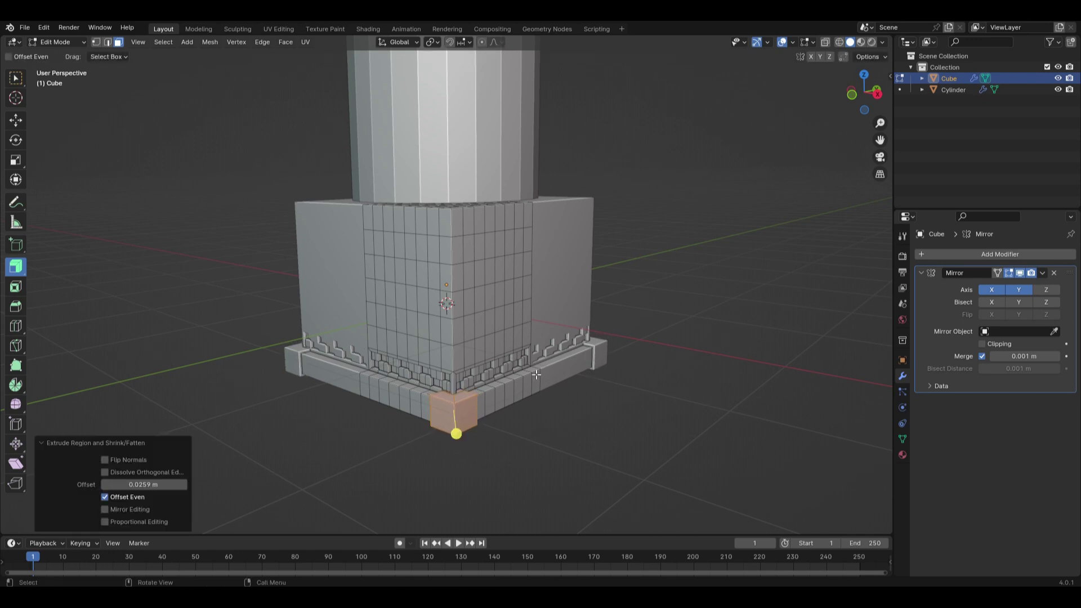
# Inset the plinth's corner faces by 0.045 m and extrude them further outward into a corner block.
pyautogui.moveTo(519, 435); pyautogui.dragTo(594, 443, button='middle')
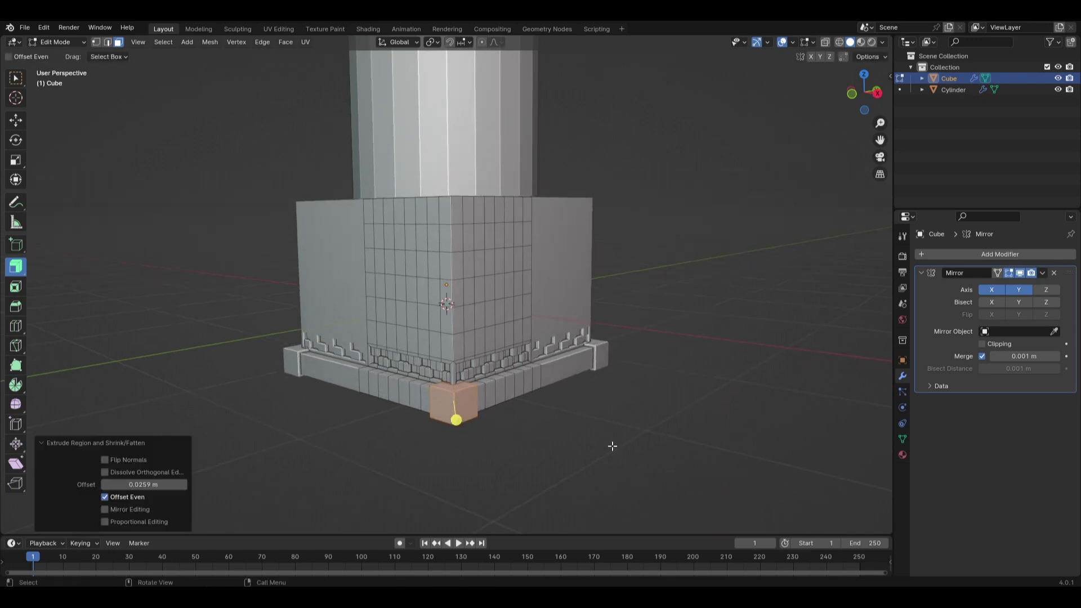
pyautogui.press('i')
pyautogui.click(479, 440)
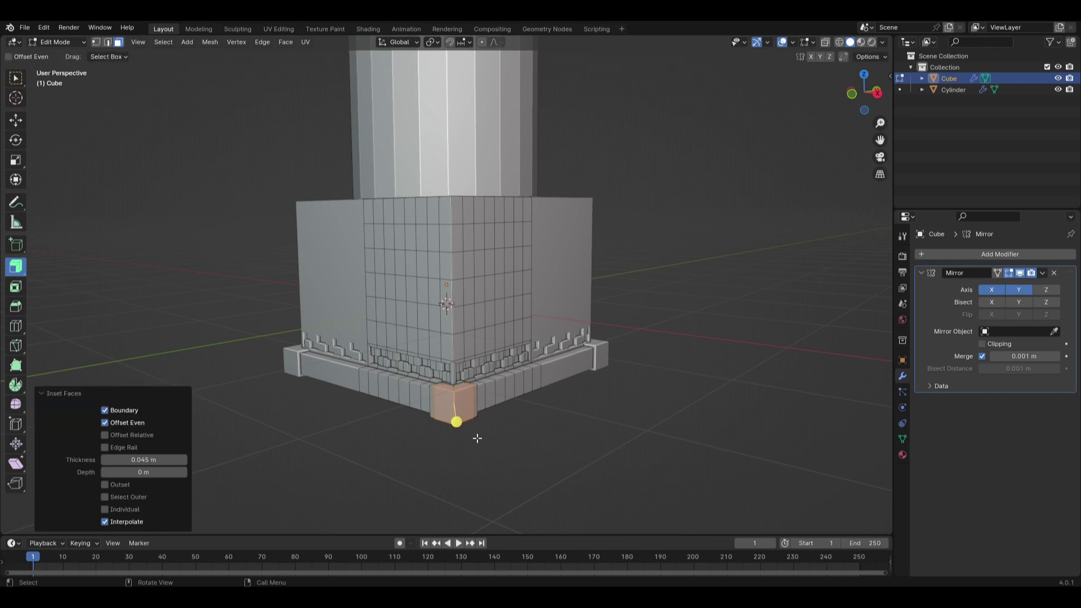
pyautogui.moveTo(457, 420); pyautogui.dragTo(456, 416)
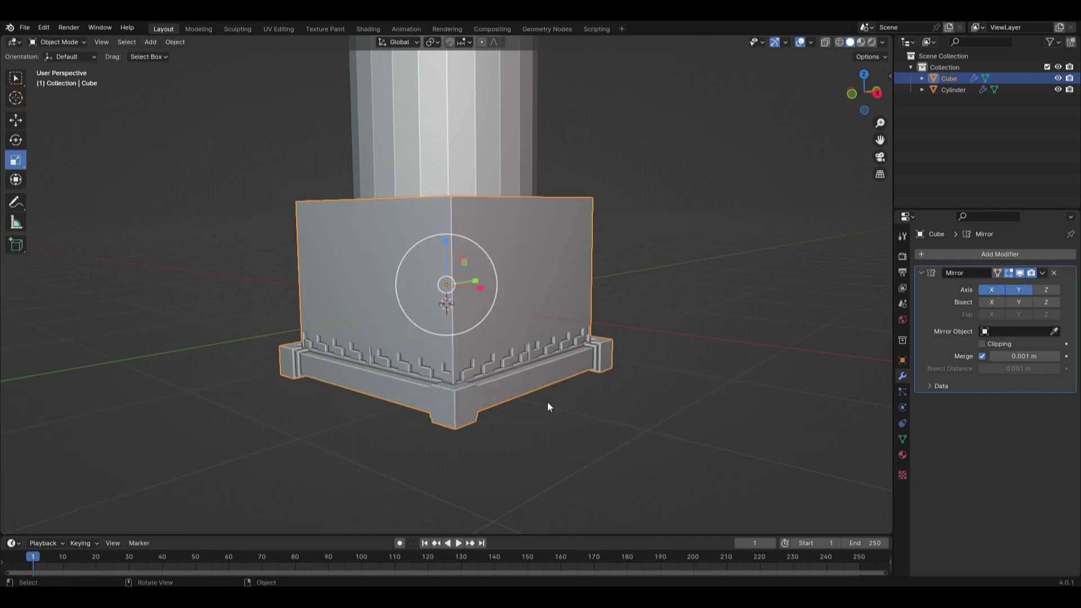
pyautogui.moveTo(547, 401)
pyautogui.mouseDown(button='middle')
pyautogui.moveTo(581, 416)
pyautogui.moveTo(534, 407)
pyautogui.mouseUp(button='middle')
pyautogui.moveTo(565, 404); pyautogui.dragTo(349, 387, button='middle')
# Inset the plinth side faces beside the corner block by 0.03642 m on both sides and extrude them outward 0.0369 m.
pyautogui.press('Tab')
pyautogui.moveTo(312, 387); pyautogui.dragTo(436, 387)
pyautogui.moveTo(448, 409); pyautogui.dragTo(564, 394, button='middle')
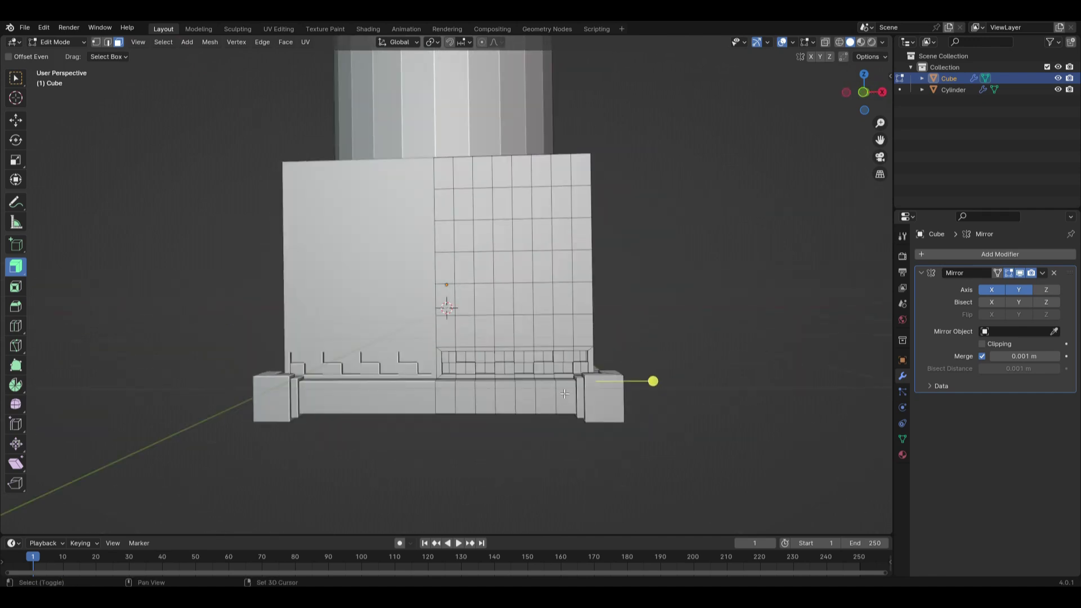
pyautogui.keyDown('shift'); pyautogui.moveTo(451, 394); pyautogui.dragTo(564, 403); pyautogui.keyUp('shift')
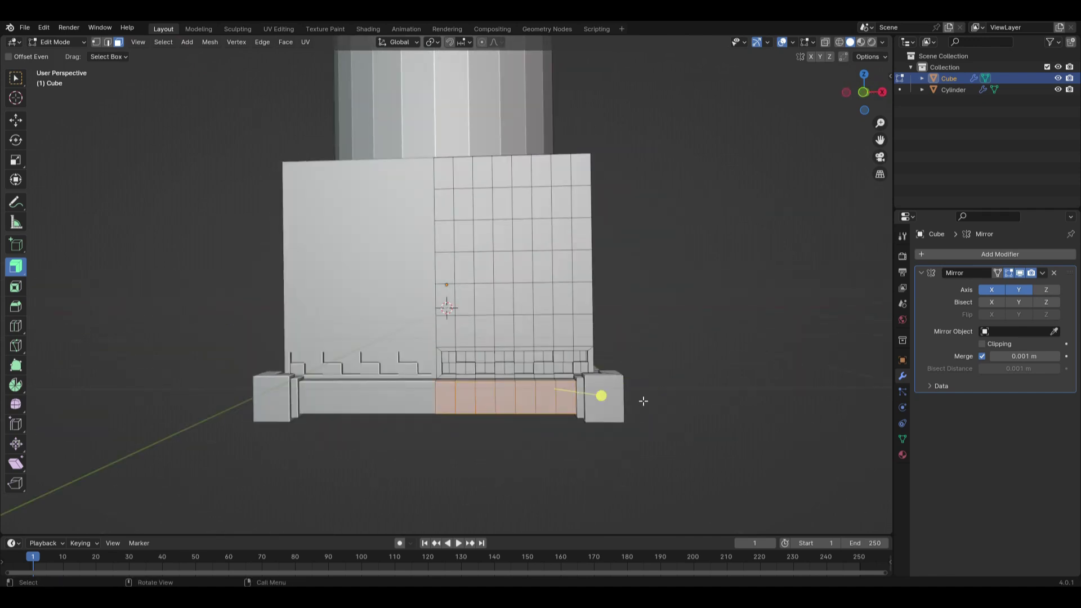
pyautogui.moveTo(644, 401); pyautogui.dragTo(610, 414, button='middle')
pyautogui.press('i')
pyautogui.click(666, 420)
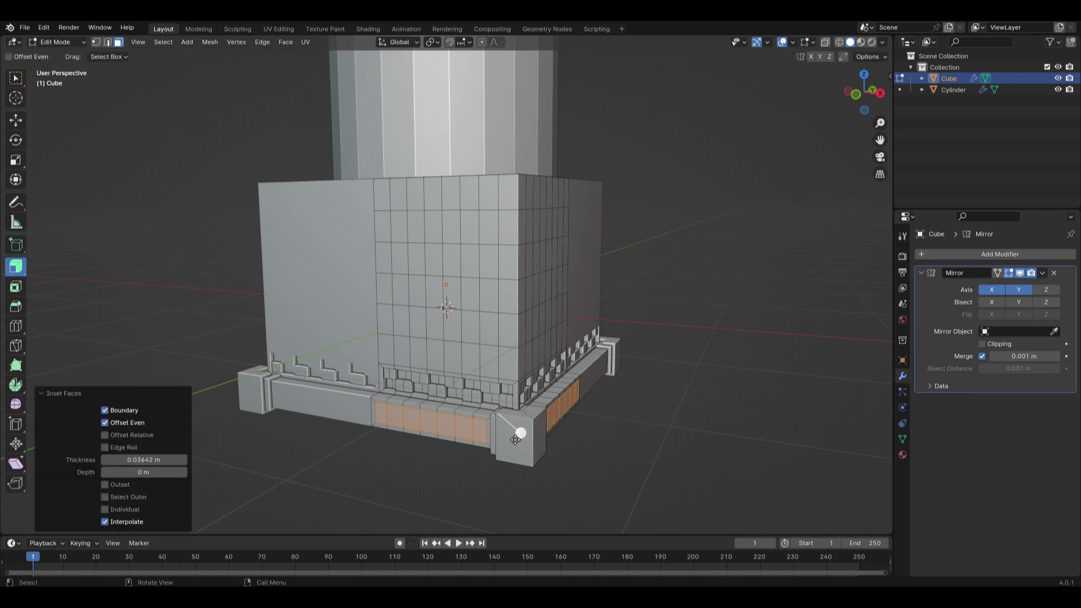
pyautogui.hotkey('alt', 's')
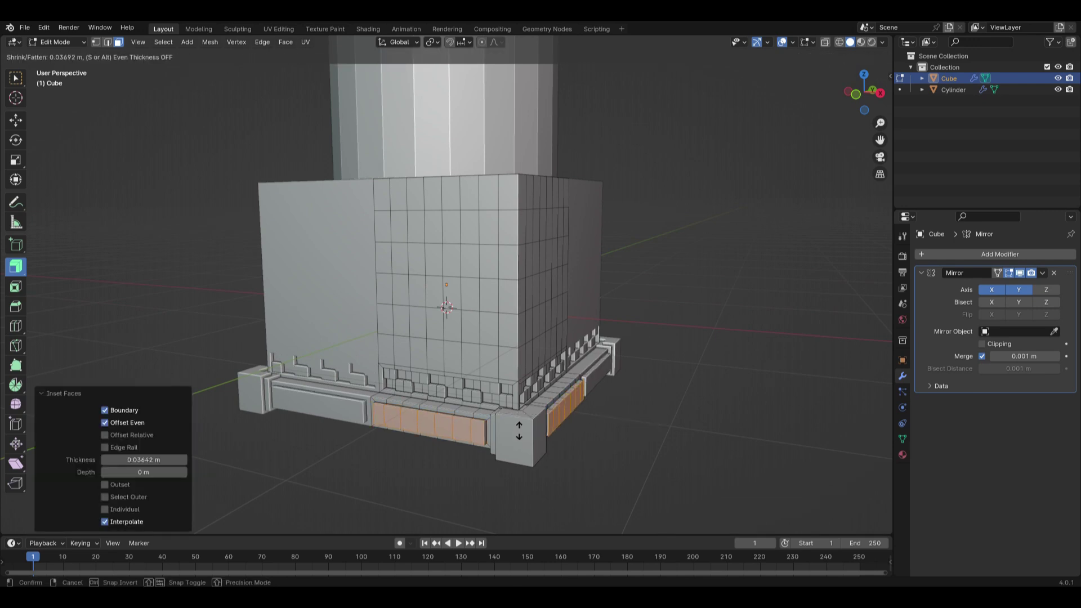
pyautogui.click(519, 432)
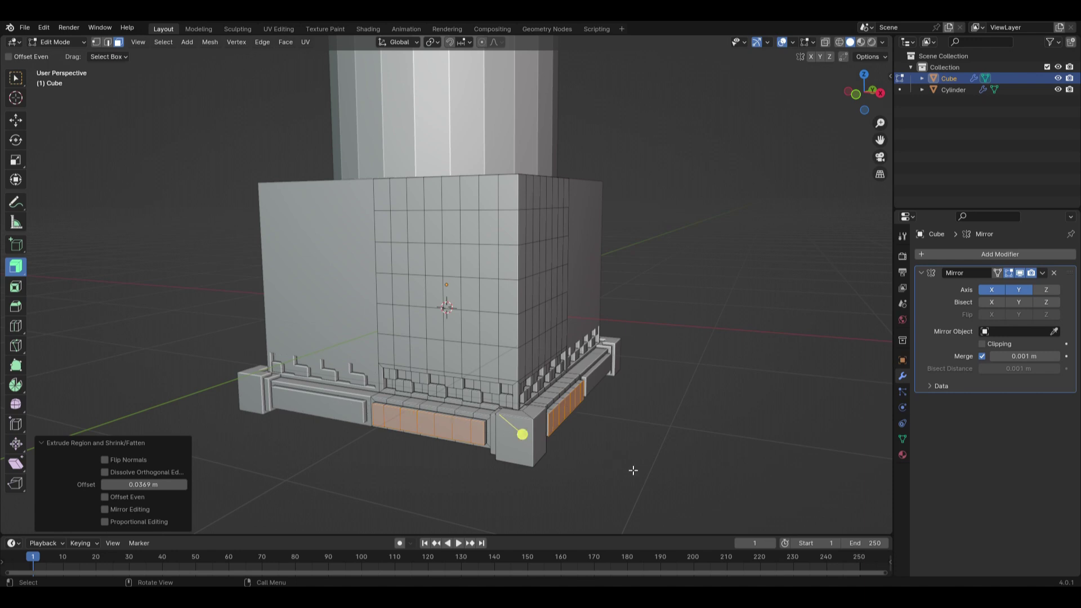
pyautogui.press('i')
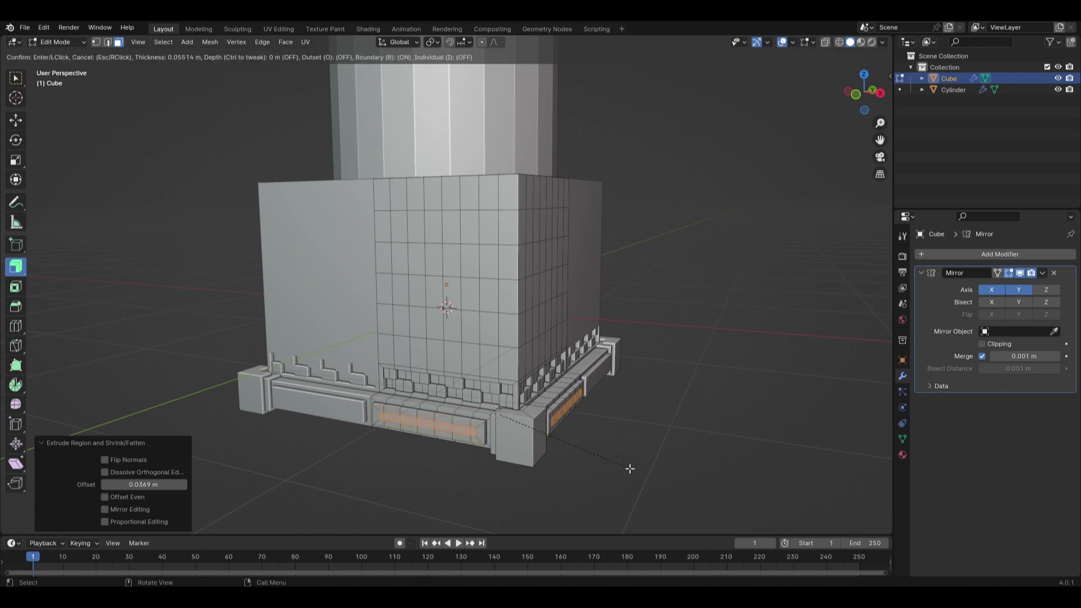
pyautogui.click(570, 466)
pyautogui.hotkey('ctrl', 'z')
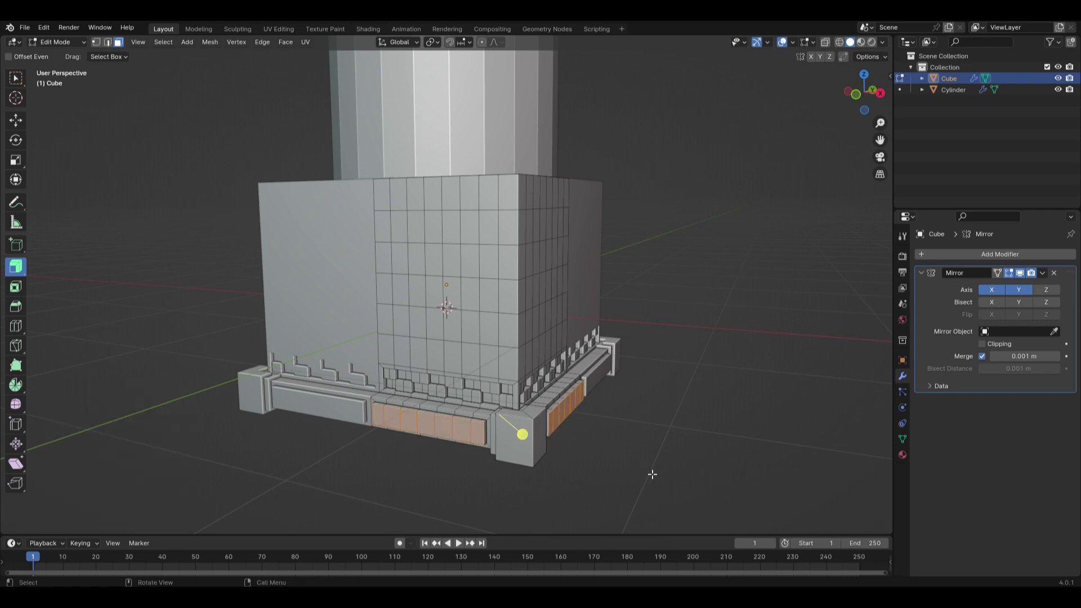
# Inset the raised plinth panels by 0.0439 m and extrude the inner faces inward about 0.073 m.
pyautogui.press('i')
pyautogui.click(549, 450)
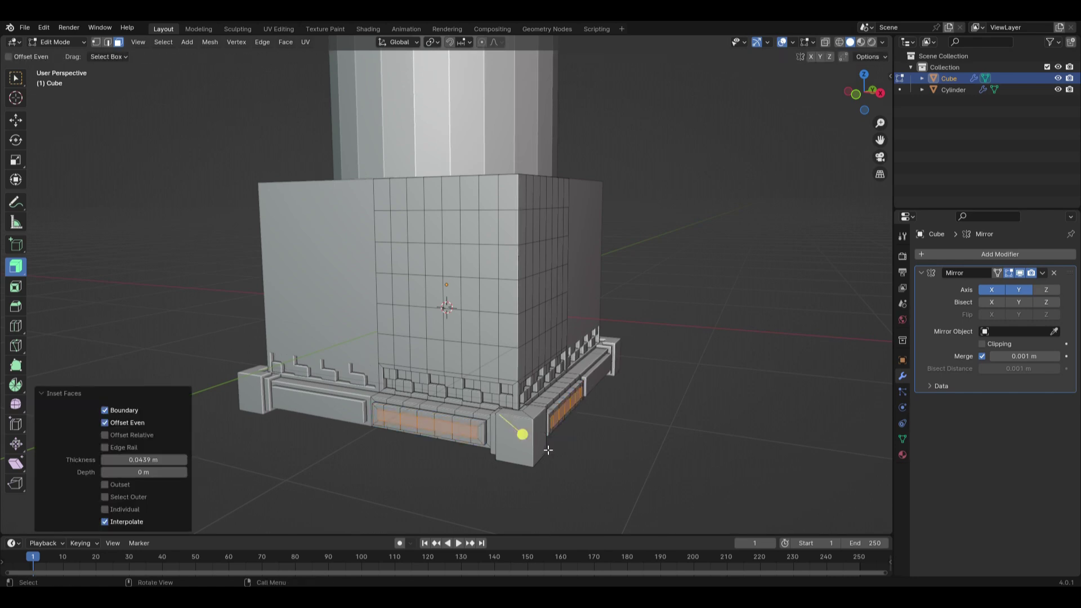
pyautogui.hotkey('alt', 's')
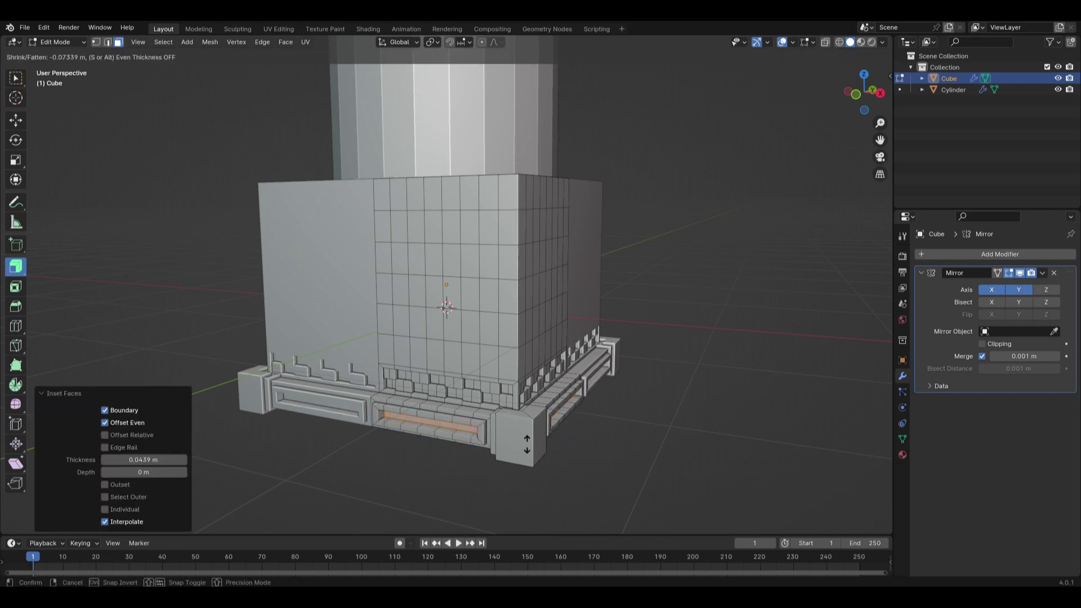
pyautogui.click(527, 445)
pyautogui.press('Tab')
pyautogui.moveTo(542, 443)
pyautogui.mouseDown(button='middle')
pyautogui.moveTo(495, 444)
pyautogui.moveTo(532, 446)
pyautogui.mouseUp(button='middle')
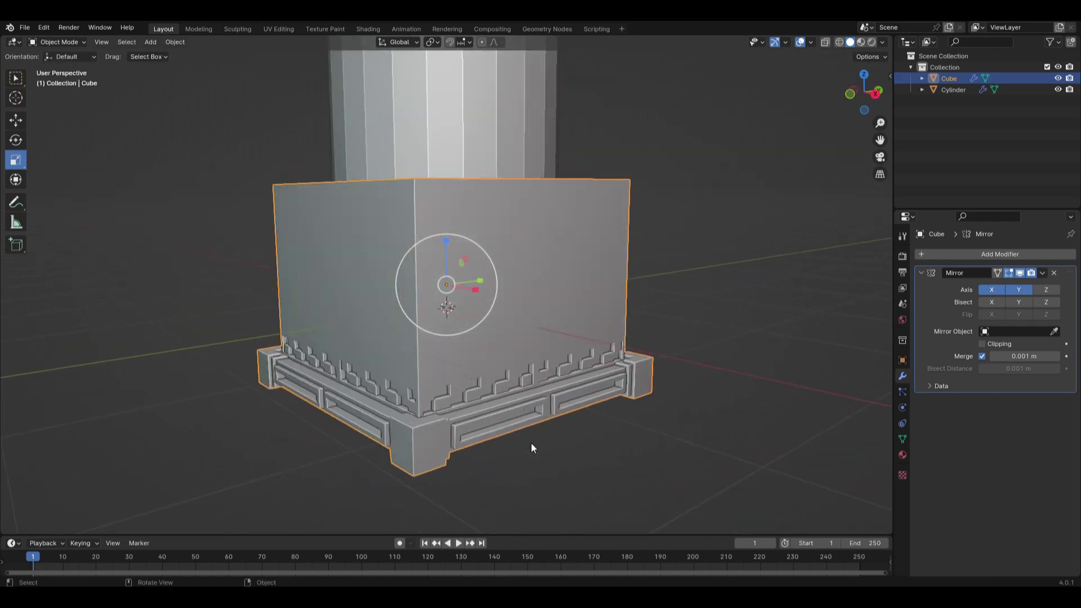
pyautogui.scroll(-1, 532, 446)
pyautogui.scroll(4, 451, 417)
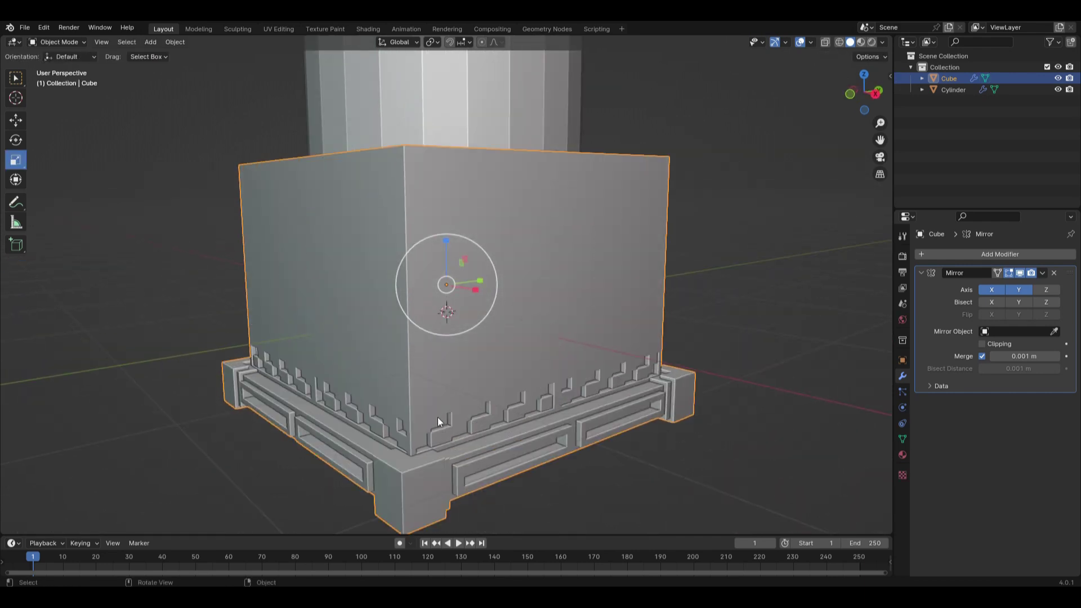
# Inset the two top faces of the plinth's corner block by 0.02684 m and extrude them slightly.
pyautogui.press('Tab')
pyautogui.click(398, 461)
pyautogui.keyDown('shift'); pyautogui.click(402, 458); pyautogui.keyUp('shift')
pyautogui.click(396, 462)
pyautogui.keyDown('shift'); pyautogui.click(413, 462); pyautogui.keyUp('shift')
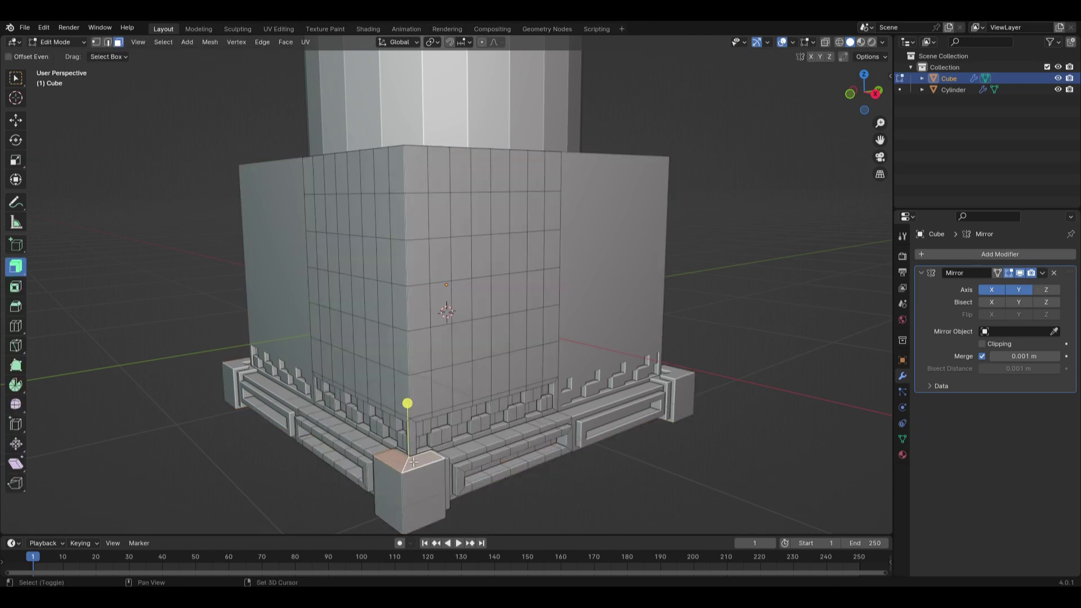
pyautogui.press('i')
pyautogui.click(586, 501)
pyautogui.press('e')
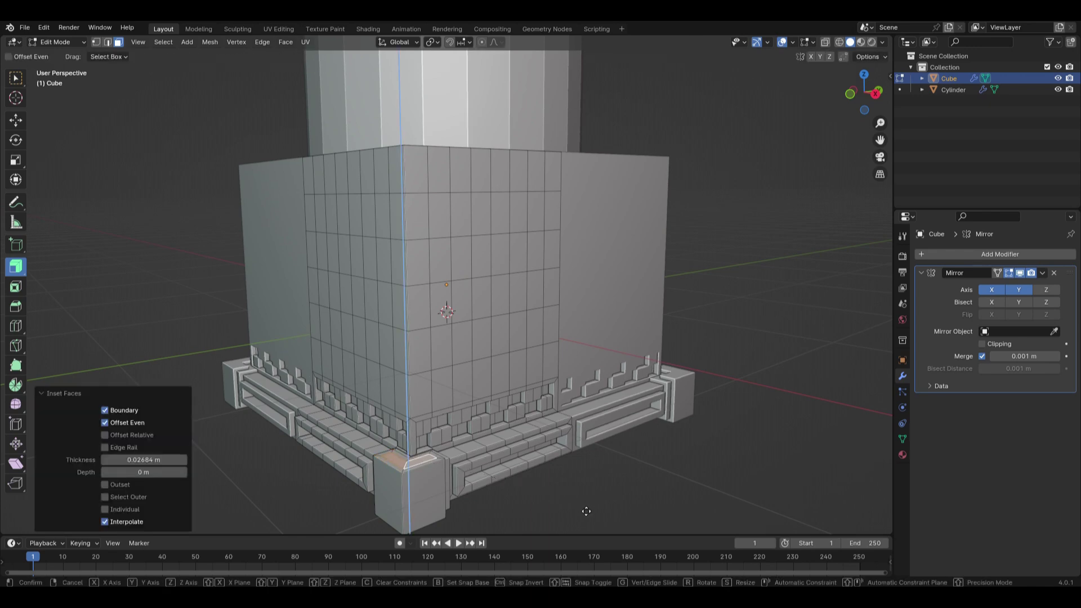
pyautogui.click(586, 512)
# Inset the corner block's top faces again by 0.0214 m and extrude them upward into a small post.
pyautogui.press('i')
pyautogui.click(583, 509)
pyautogui.moveTo(495, 468); pyautogui.dragTo(498, 394, button='middle')
pyautogui.press('e')
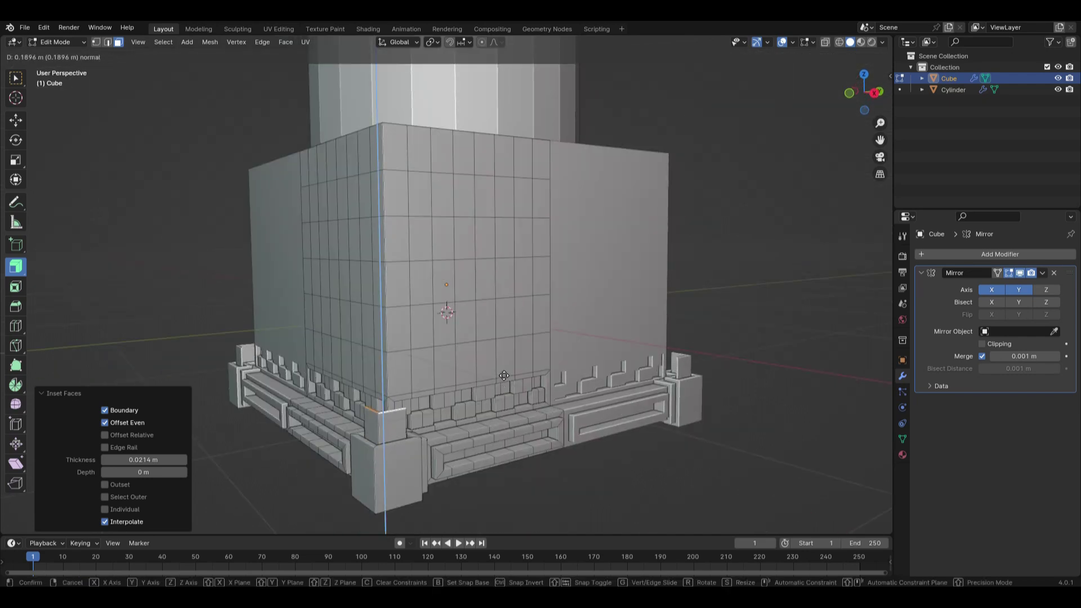
pyautogui.click(667, 353)
pyautogui.press('Tab')
pyautogui.moveTo(391, 395); pyautogui.dragTo(622, 375, button='middle')
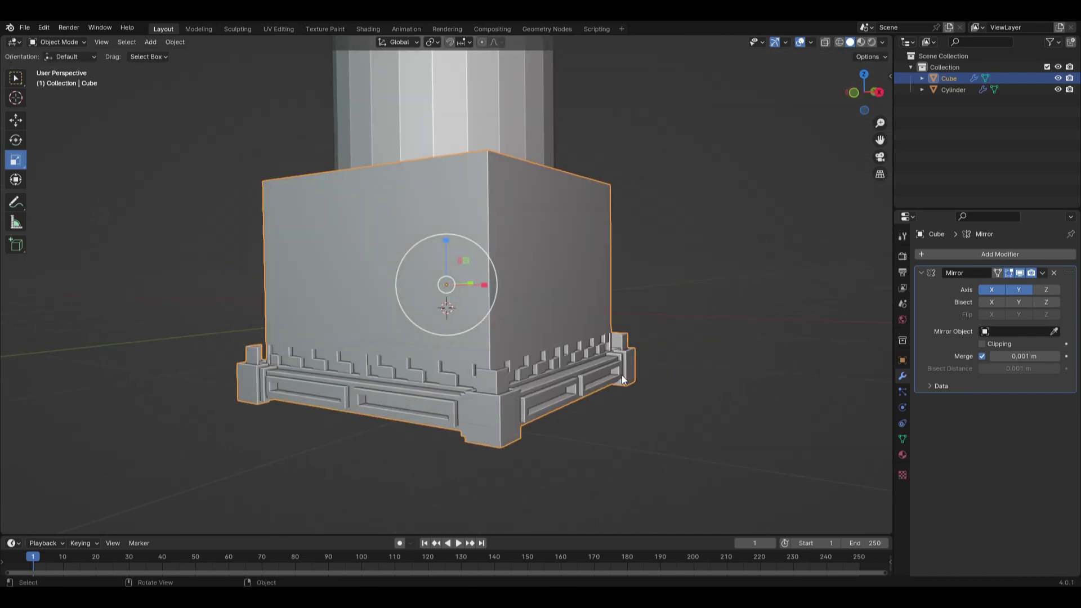
pyautogui.press('Tab')
pyautogui.click(493, 432)
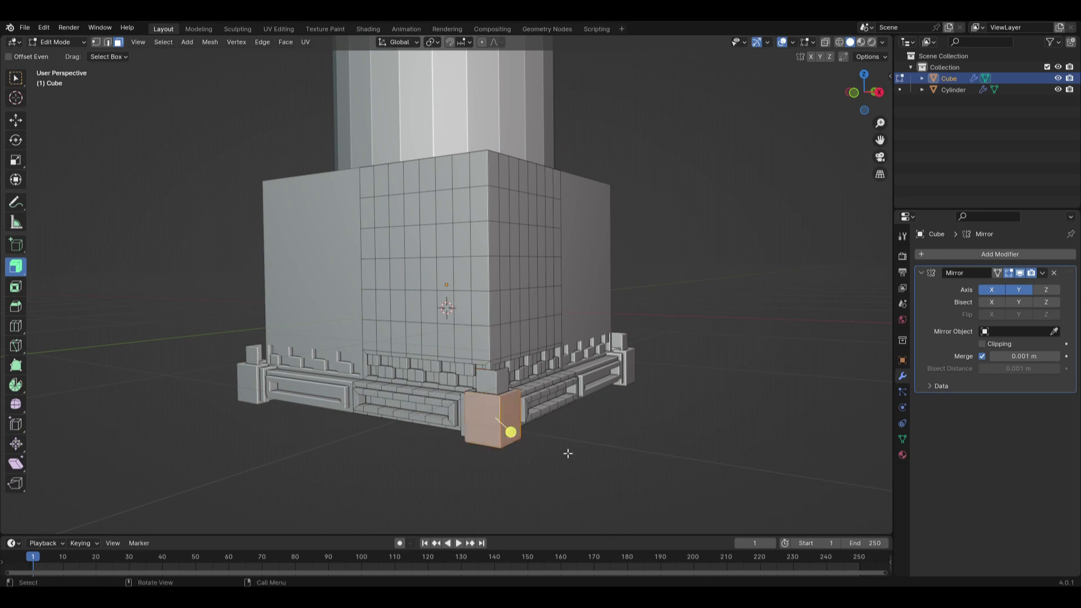
pyautogui.press('i')
pyautogui.click(671, 482)
pyautogui.hotkey('ctrl', 'z')
# Inset the two outer side faces of the plinth's corner block by 0.03091 m and extrude them inward 0.0191 m with even offset.
pyautogui.click(499, 430)
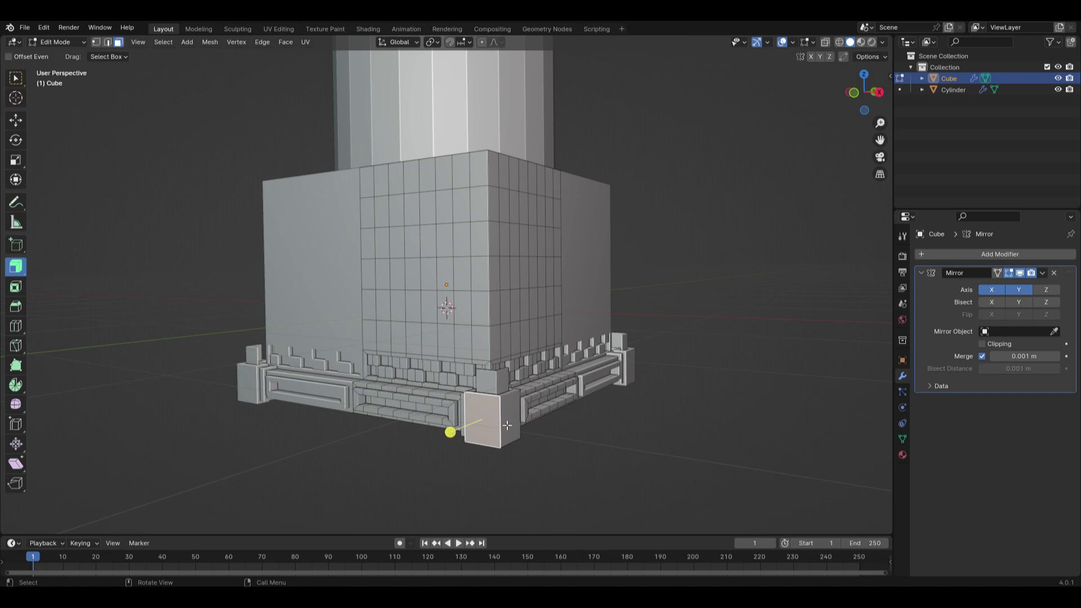
pyautogui.press('i')
pyautogui.click(501, 433)
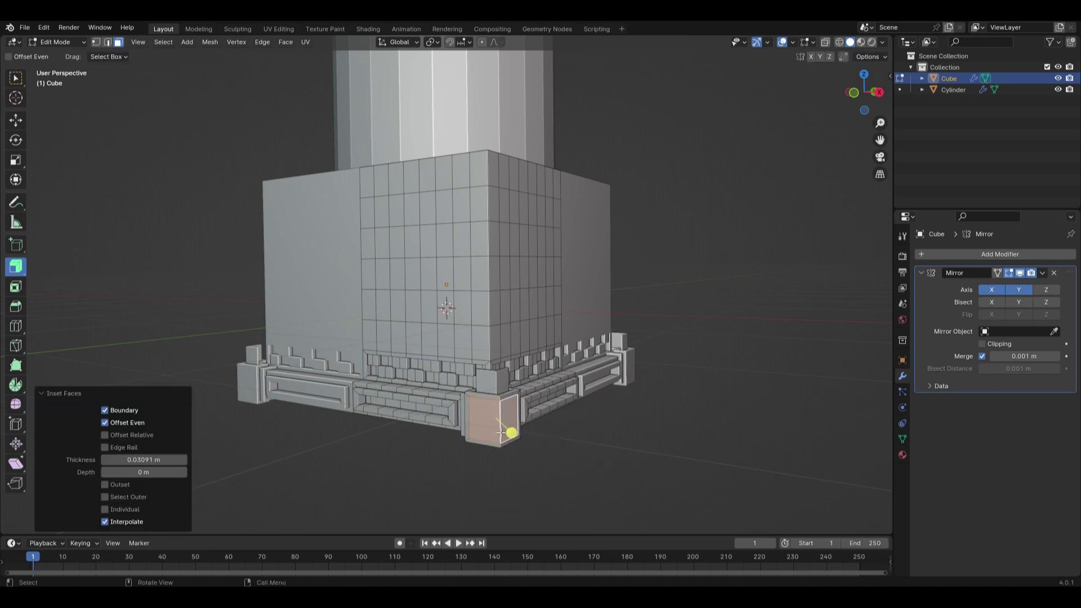
pyautogui.hotkey('alt', 's')
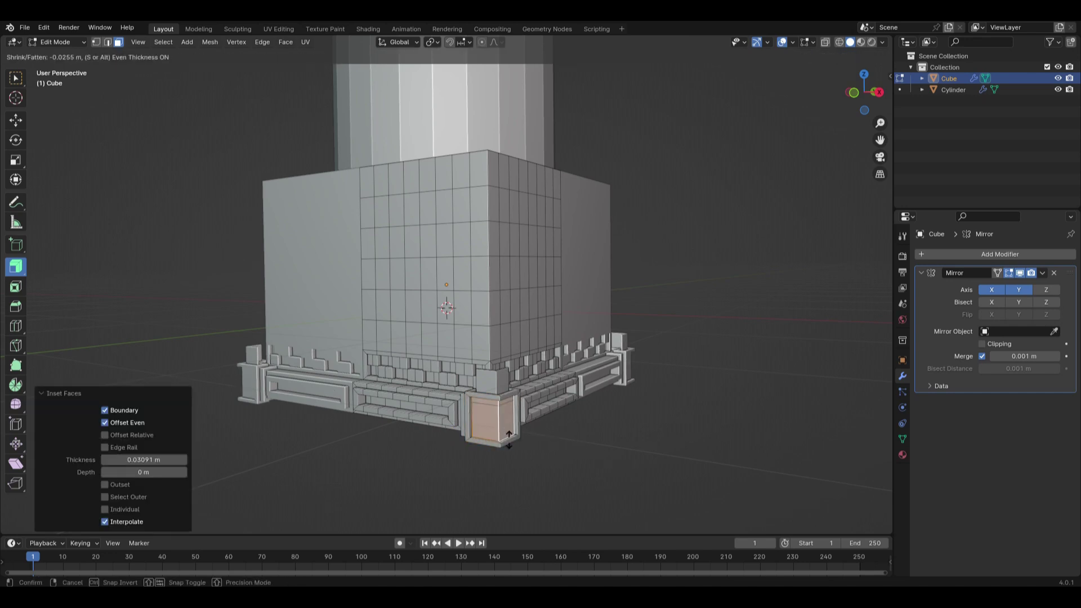
pyautogui.click(492, 415)
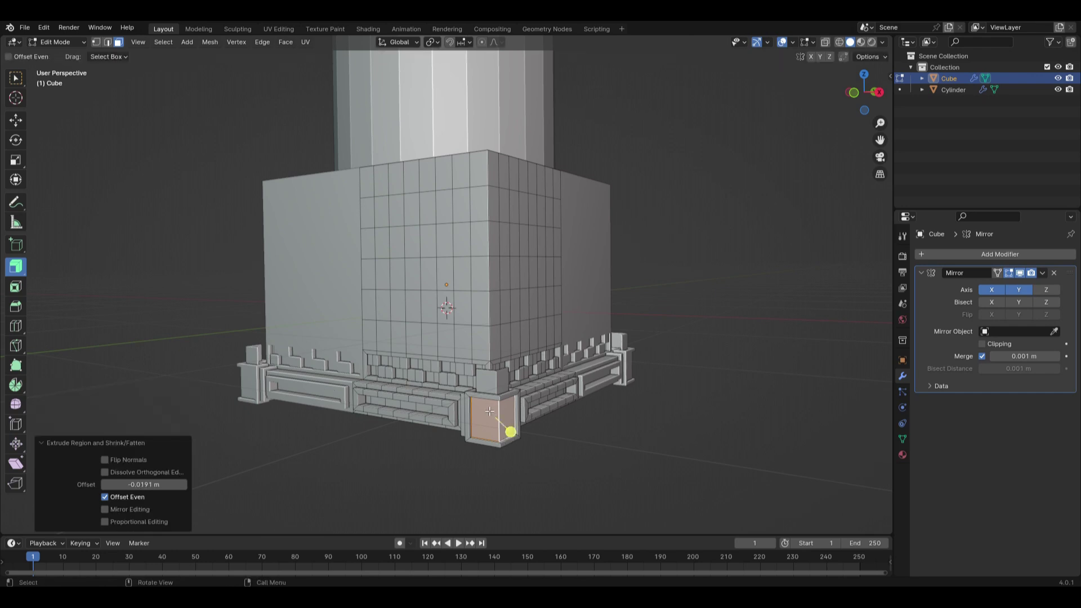
pyautogui.moveTo(495, 358); pyautogui.dragTo(719, 466, button='middle')
pyautogui.press('Tab')
pyautogui.moveTo(635, 431); pyautogui.dragTo(513, 394, button='middle')
pyautogui.press('Tab')
# Inset the two face rows above the block ornament on one side by 0.02074 m and extrude them inward about 0.079 m.
pyautogui.scroll(1, 369, 376)
pyautogui.moveTo(286, 309); pyautogui.dragTo(486, 363)
pyautogui.moveTo(510, 366); pyautogui.dragTo(575, 368, button='middle')
pyautogui.press('i')
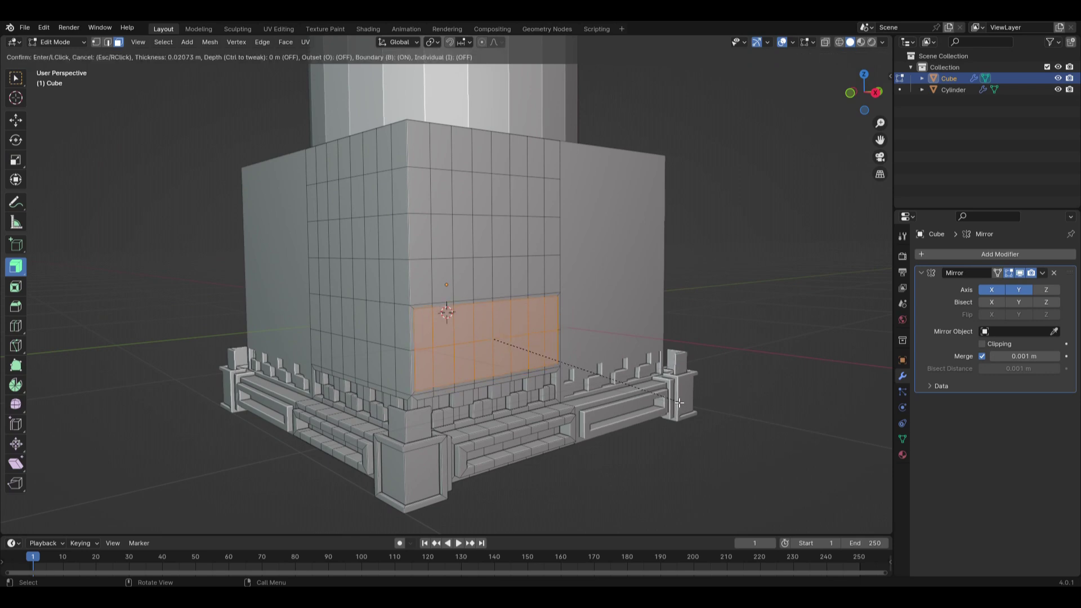
pyautogui.click(678, 400)
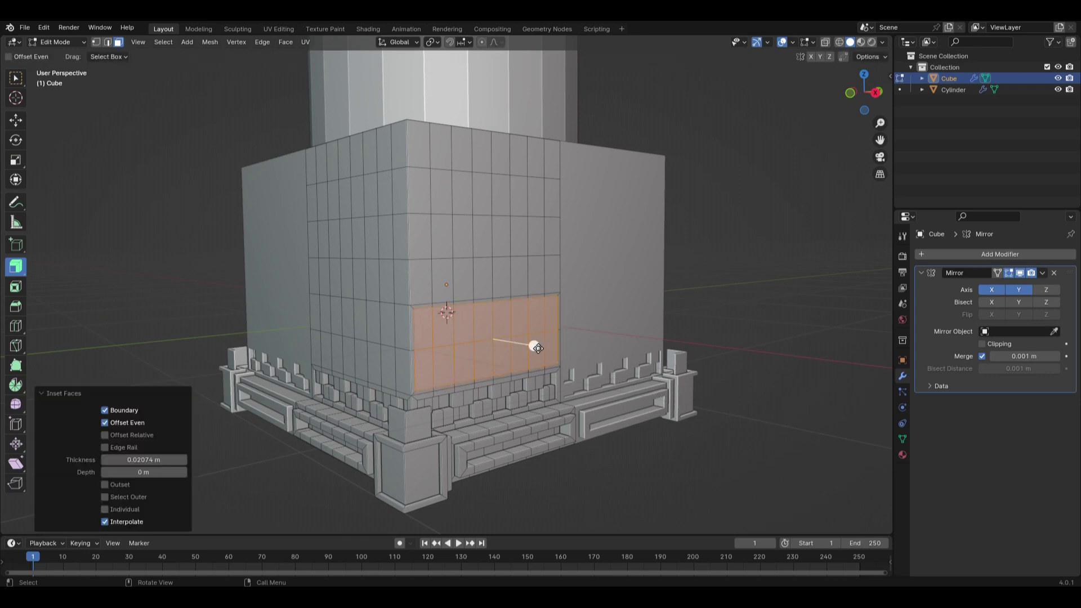
pyautogui.hotkey('alt', 's')
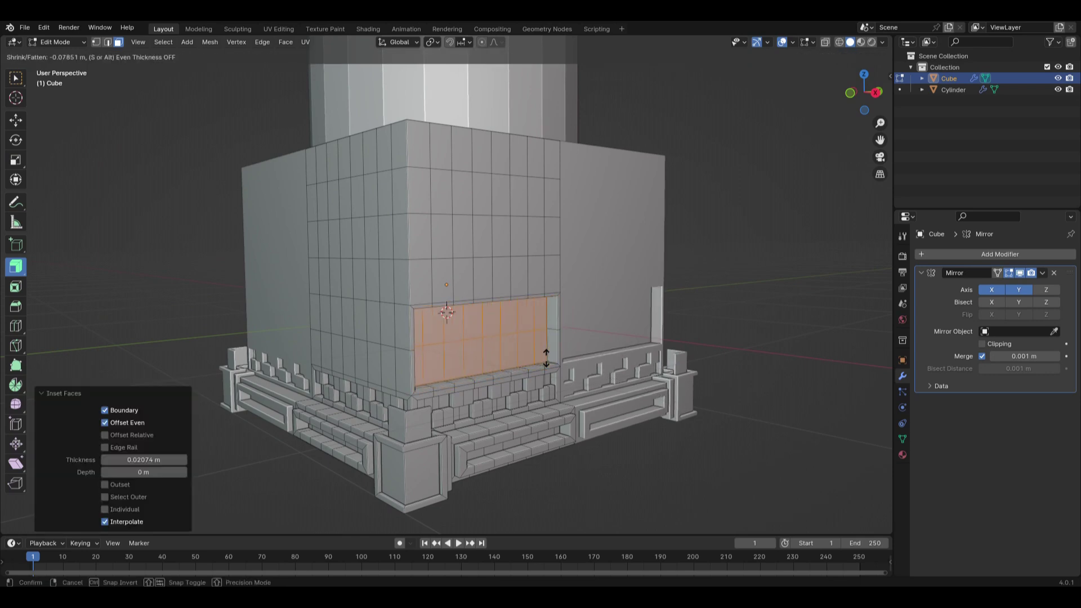
pyautogui.click(546, 359)
# Inset the recessed panel faces by 0.08333 m and extrude them outward about 0.04 m.
pyautogui.press('i')
pyautogui.click(650, 397)
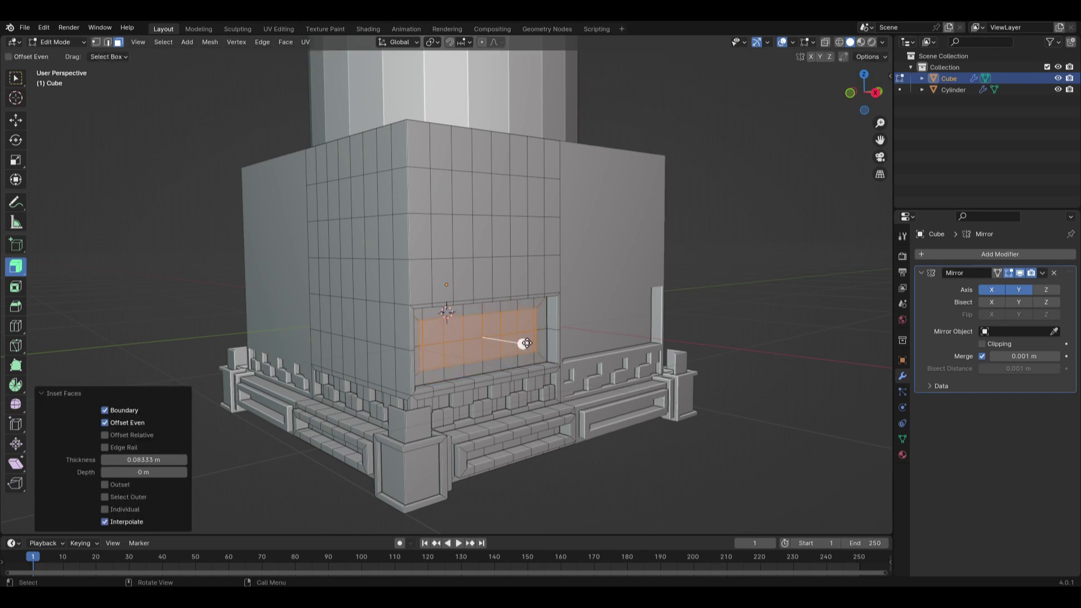
pyautogui.hotkey('alt', 's')
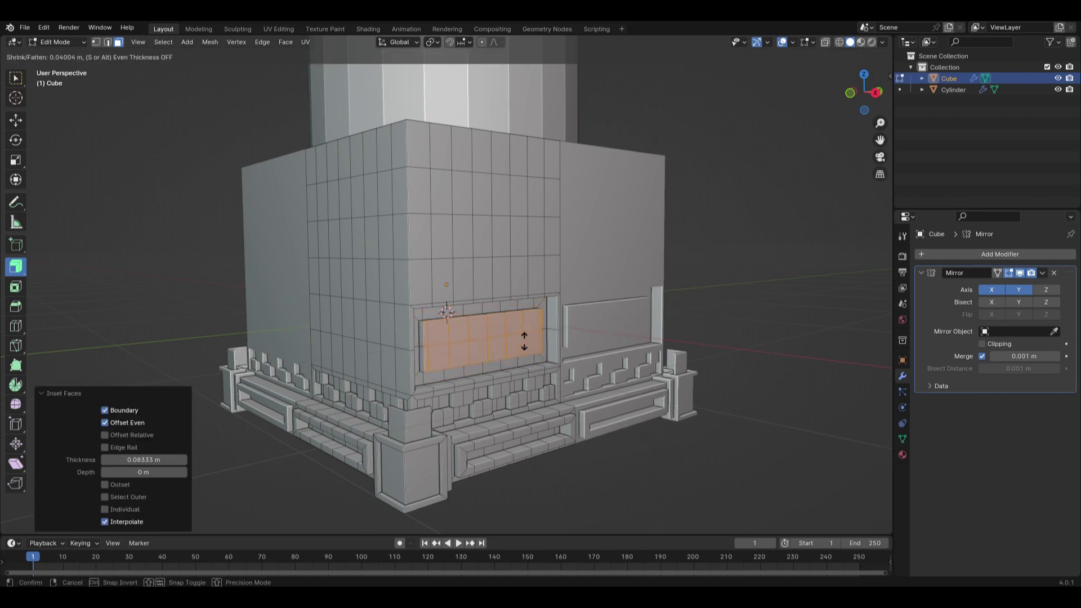
pyautogui.click(523, 340)
pyautogui.moveTo(526, 343); pyautogui.dragTo(562, 336, button='middle')
# Scale the raised panel's front faces to taper it and extrude them again.
pyautogui.press('s')
pyautogui.click(377, 346)
pyautogui.press('e')
pyautogui.click(610, 440)
pyautogui.press('Tab')
pyautogui.press('Tab')
# Inset the matching two face rows on the adjacent side by 0.03275 m and extrude them outward 0.0452 m.
pyautogui.moveTo(446, 320); pyautogui.dragTo(636, 372)
pyautogui.moveTo(636, 372); pyautogui.dragTo(391, 379, button='middle')
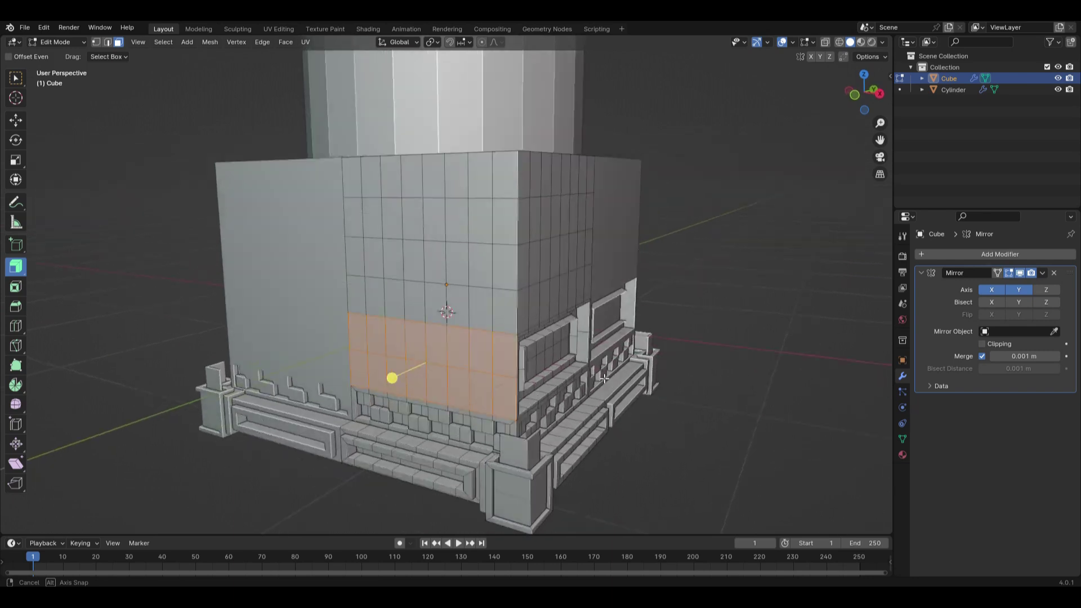
pyautogui.press('i')
pyautogui.click(611, 415)
pyautogui.moveTo(393, 374); pyautogui.dragTo(453, 387, button='middle')
pyautogui.hotkey('alt', 's')
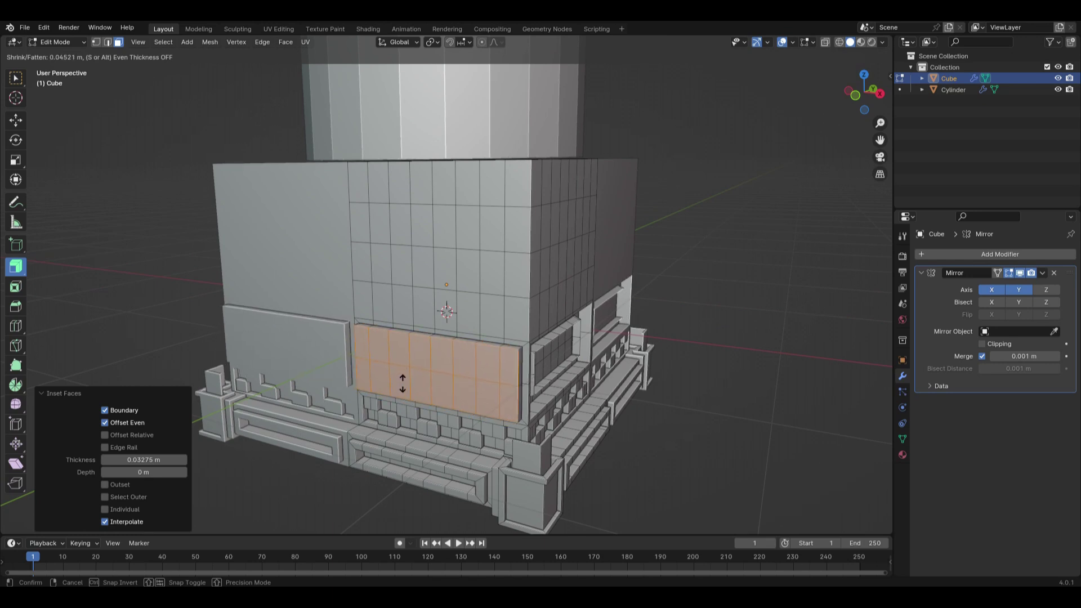
pyautogui.click(402, 384)
# Inset the raised panel's front faces by 0.03858 m and extrude them inward about 0.05 m.
pyautogui.press('i')
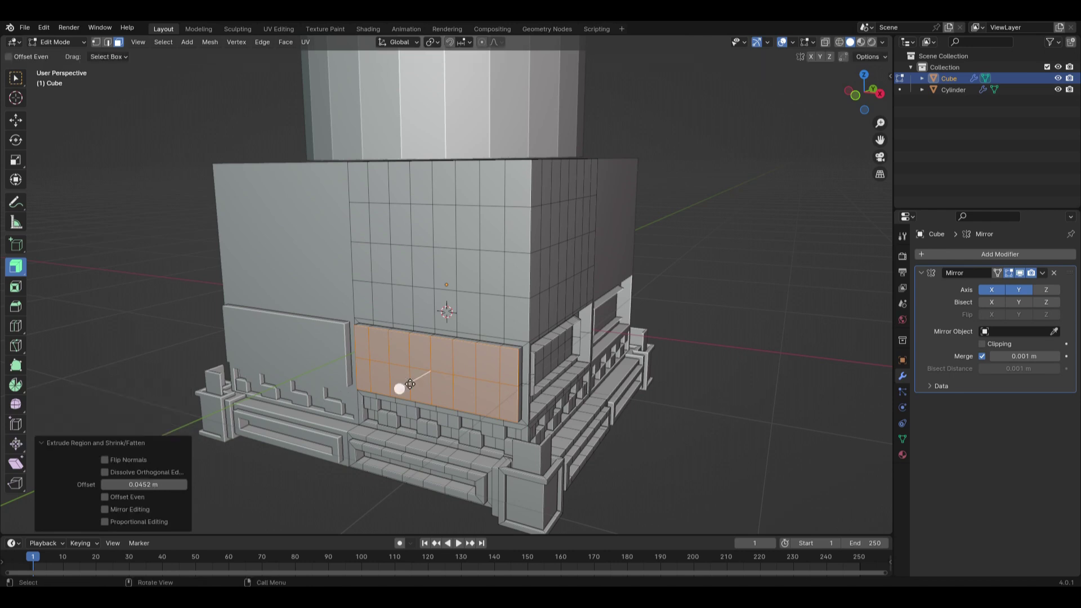
pyautogui.click(648, 430)
pyautogui.press('e')
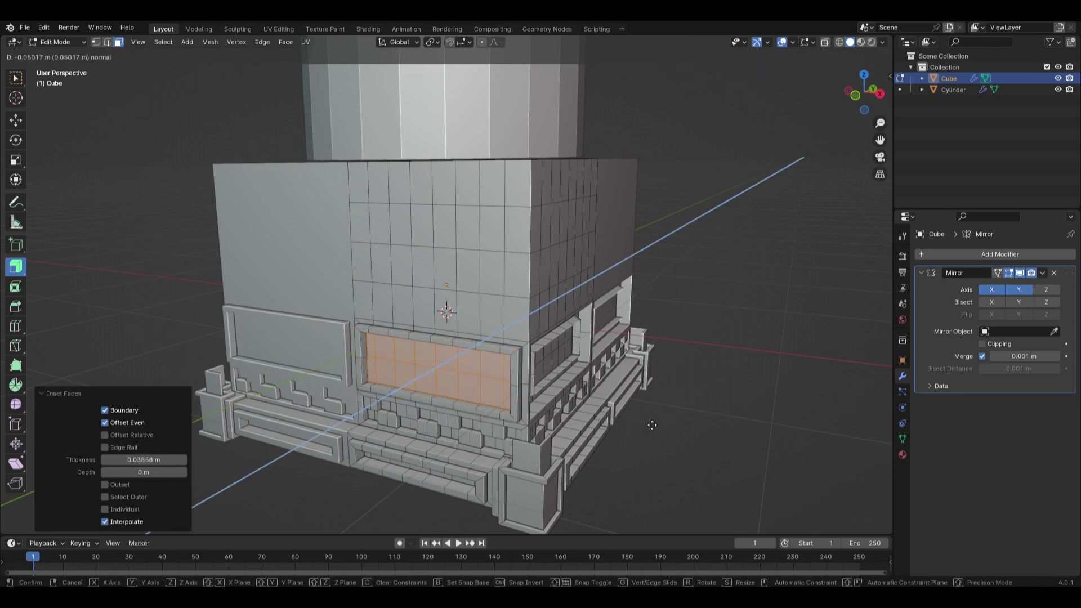
pyautogui.click(654, 425)
# Inset the recessed faces inside the panel frame by 0.02281 m and extrude them outward 0.063763 m.
pyautogui.press('i')
pyautogui.click(650, 421)
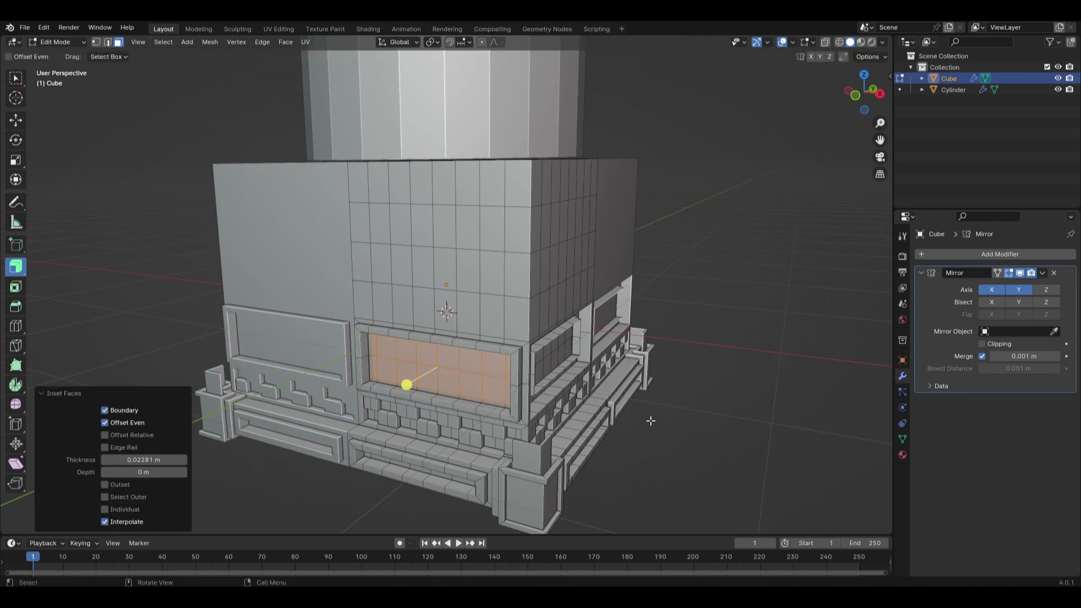
pyautogui.press('e')
pyautogui.click(641, 423)
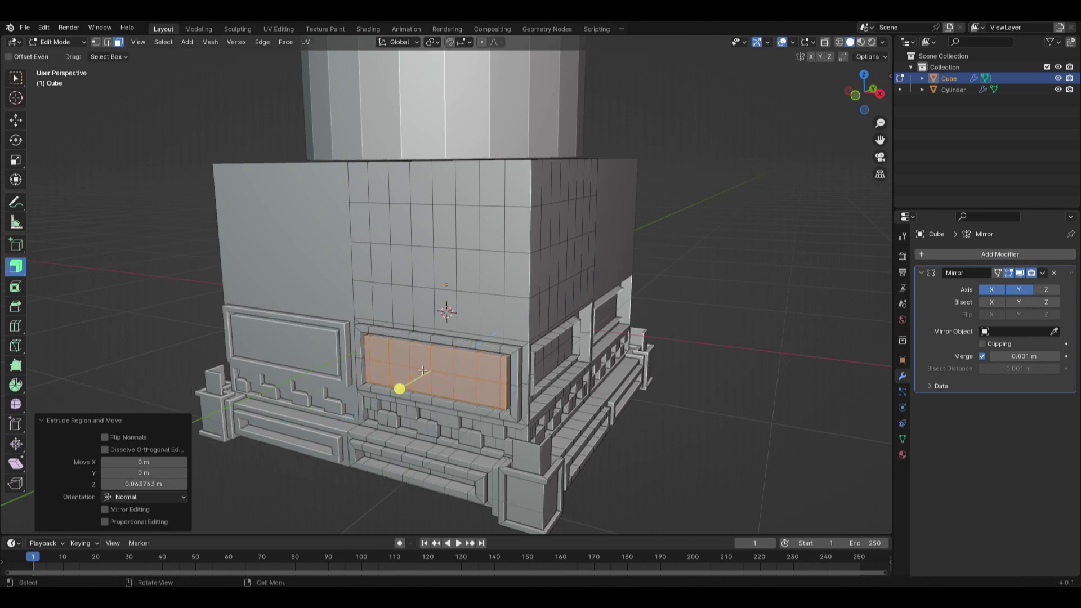
# Inset the inner panel's front faces by 0.03092 m and extrude them inward.
pyautogui.press('i')
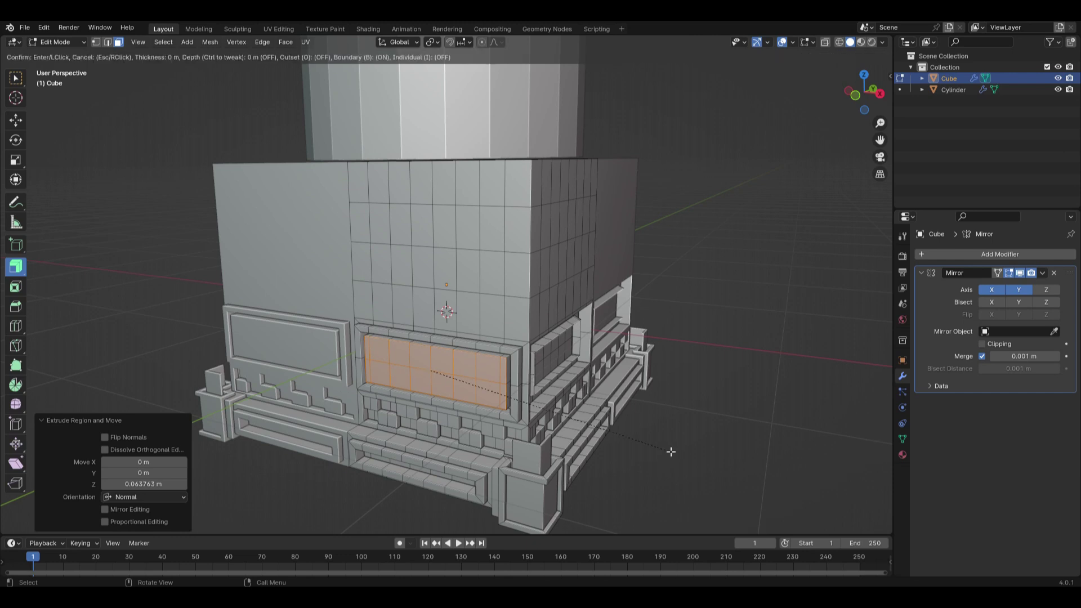
pyautogui.click(668, 450)
pyautogui.press('e')
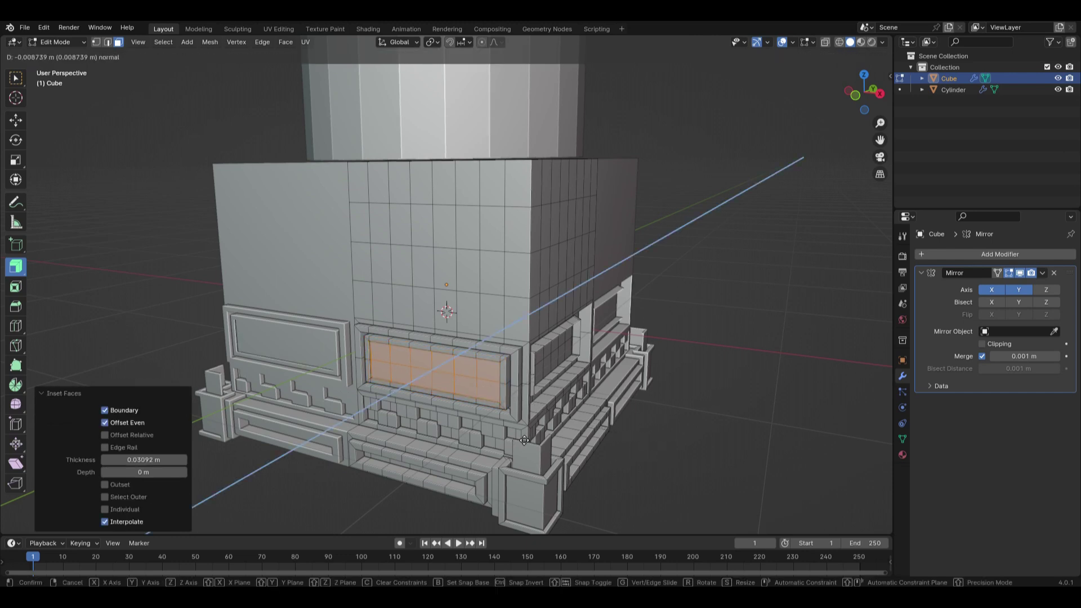
pyautogui.click(387, 375)
# Select six faces in an irregular stepped pattern inside the panel recess and extrude them.
pyautogui.click(381, 351)
pyautogui.keyDown('shift'); pyautogui.click(407, 366); pyautogui.keyUp('shift')
pyautogui.keyDown('shift'); pyautogui.click(403, 359); pyautogui.keyUp('shift')
pyautogui.keyDown('shift'); pyautogui.click(484, 386); pyautogui.keyUp('shift')
pyautogui.keyDown('shift'); pyautogui.click(482, 373); pyautogui.keyUp('shift')
pyautogui.keyDown('shift'); pyautogui.click(466, 373); pyautogui.keyUp('shift')
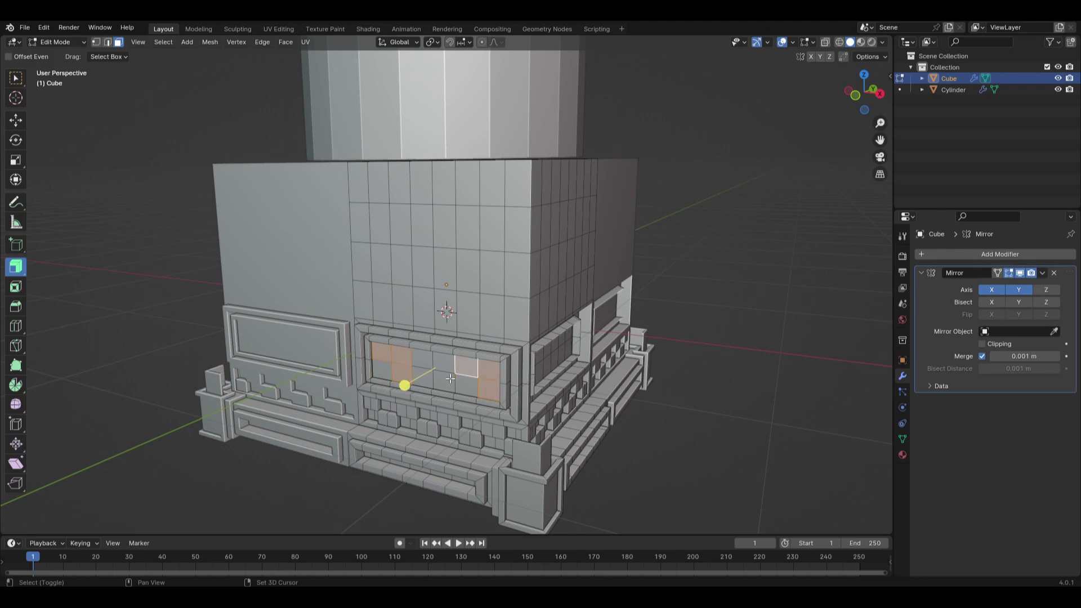
pyautogui.moveTo(430, 380); pyautogui.dragTo(515, 388, button='middle')
pyautogui.press('e')
pyautogui.click(454, 411)
pyautogui.press('Tab')
pyautogui.scroll(1, 503, 384)
pyautogui.press('Tab')
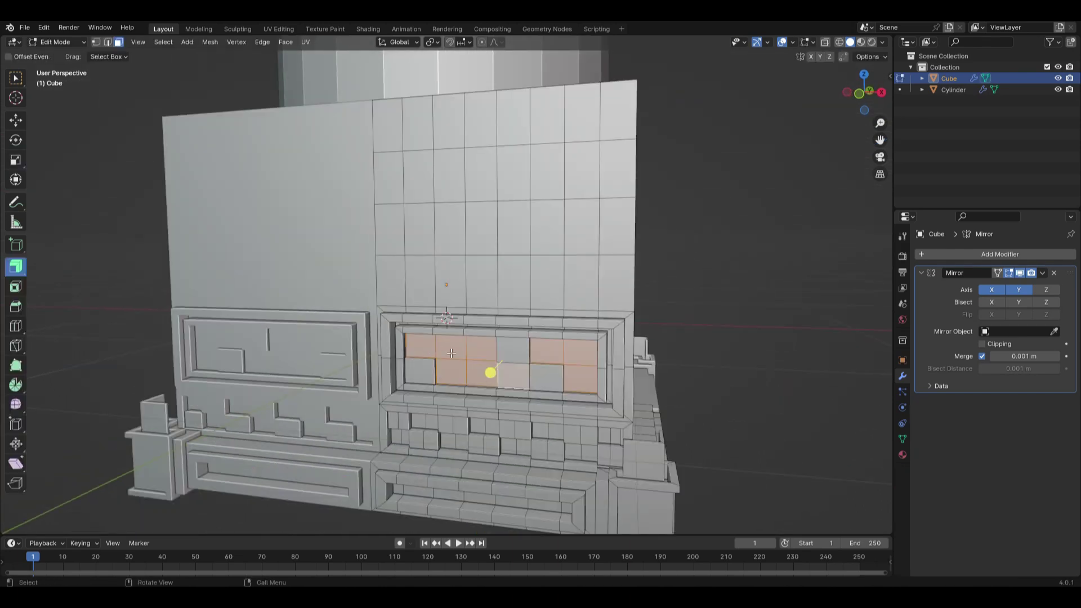
# Select a larger stepped pattern of faces in the same panel and extrude them outward about 0.038 m.
pyautogui.moveTo(424, 345); pyautogui.dragTo(480, 355)
pyautogui.keyDown('shift'); pyautogui.click(453, 372); pyautogui.keyUp('shift')
pyautogui.scroll(-3, 490, 393)
pyautogui.scroll(4, 490, 393)
pyautogui.moveTo(503, 412); pyautogui.dragTo(449, 411, button='middle')
pyautogui.keyDown('shift'); pyautogui.moveTo(415, 401); pyautogui.dragTo(438, 406); pyautogui.keyUp('shift')
pyautogui.keyDown('shift'); pyautogui.moveTo(507, 399); pyautogui.dragTo(541, 402); pyautogui.keyUp('shift')
pyautogui.keyDown('shift'); pyautogui.click(546, 419); pyautogui.keyUp('shift')
pyautogui.keyDown('shift'); pyautogui.click(469, 417); pyautogui.keyUp('shift')
pyautogui.moveTo(500, 420); pyautogui.dragTo(478, 426, button='middle')
pyautogui.press('e')
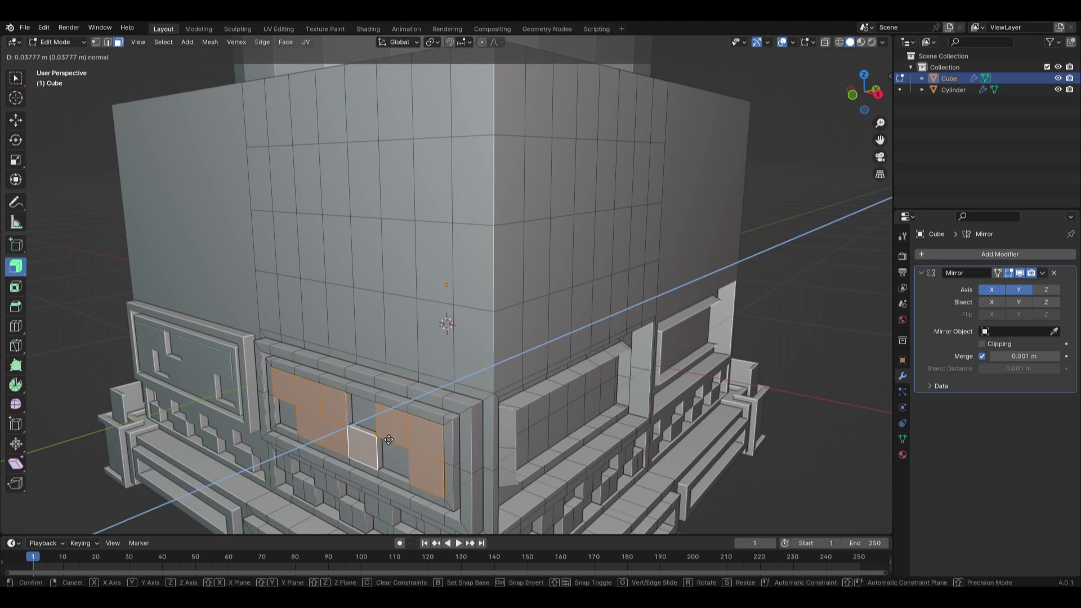
pyautogui.click(389, 439)
pyautogui.press('Tab')
pyautogui.scroll(-5, 466, 405)
# Inset the front faces of the adjacent side's tapered panel by 0.02369 m and extrude them inward about 0.031 m.
pyautogui.moveTo(465, 405); pyautogui.dragTo(224, 346, button='middle')
pyautogui.press('Tab')
pyautogui.click(451, 380)
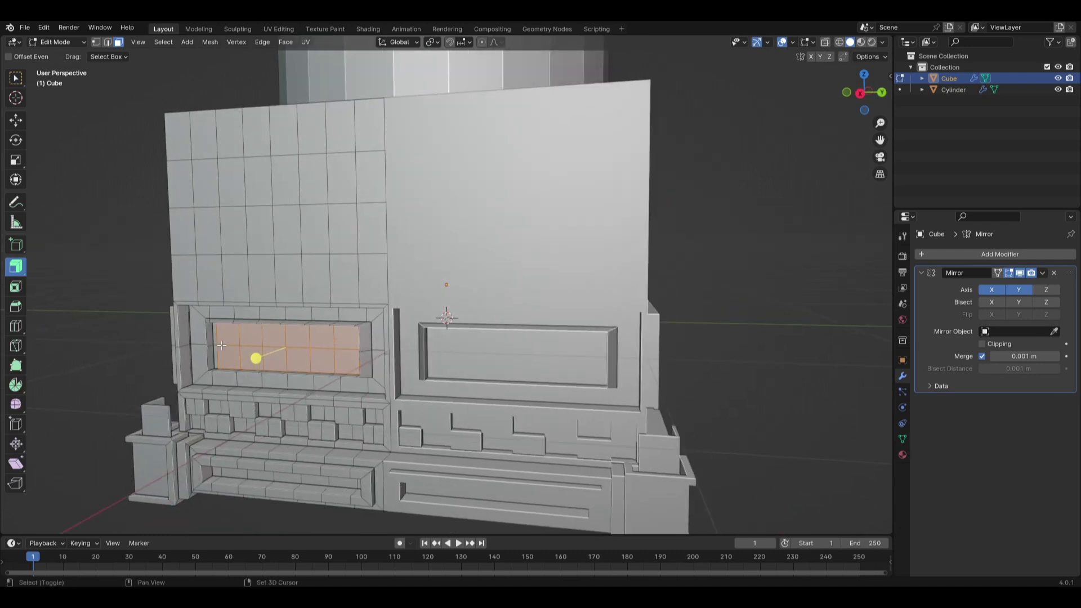
pyautogui.moveTo(214, 340); pyautogui.dragTo(445, 369, button='middle')
pyautogui.press('b')
pyautogui.moveTo(445, 369); pyautogui.dragTo(514, 392)
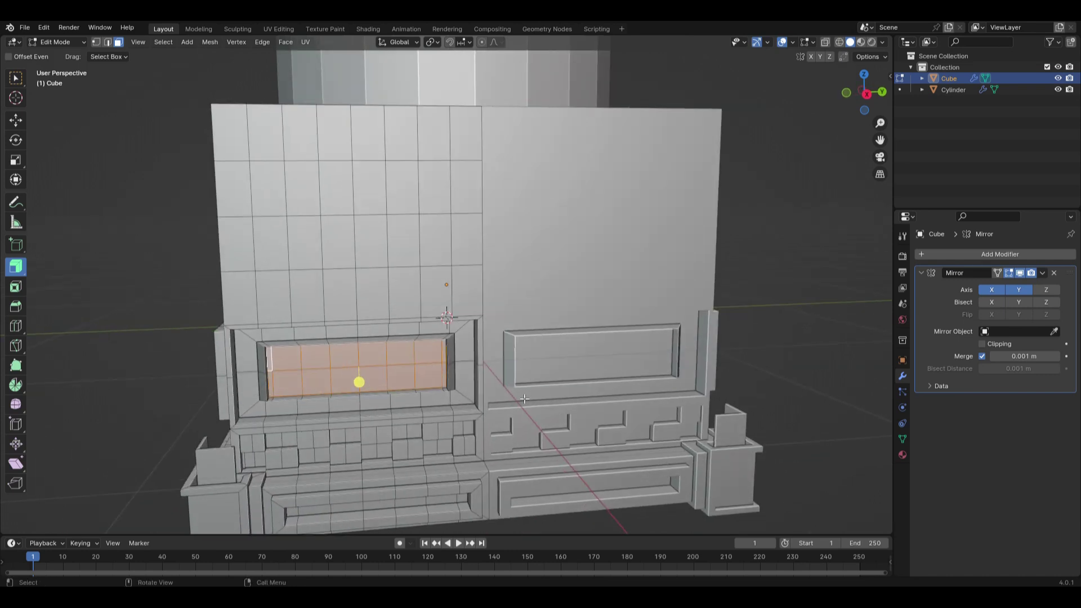
pyautogui.moveTo(530, 422); pyautogui.dragTo(580, 423, button='middle')
pyautogui.press('i')
pyautogui.click(574, 421)
pyautogui.press('e')
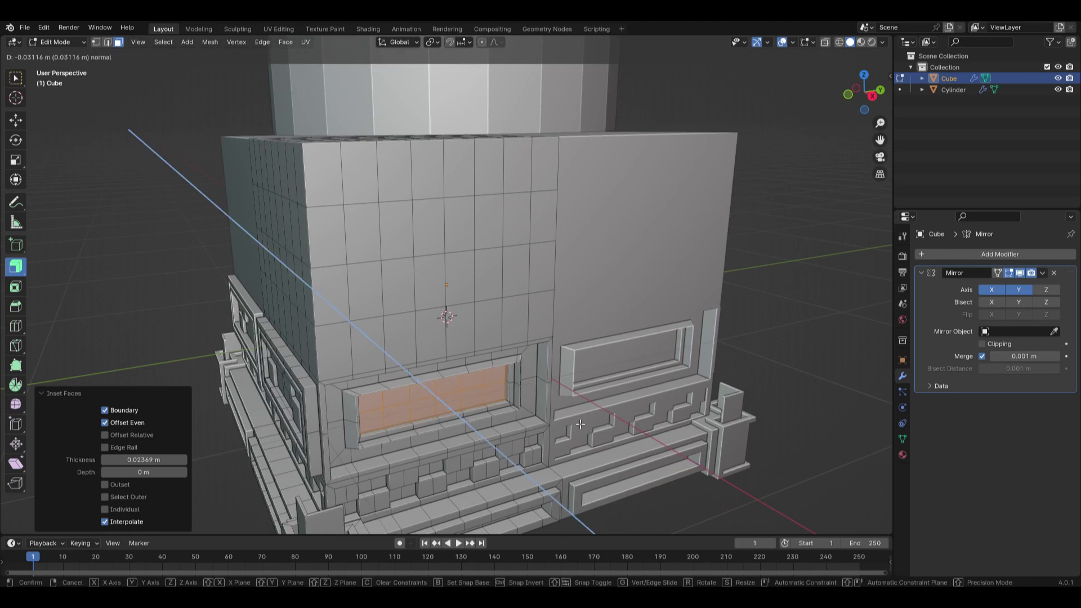
pyautogui.click(580, 424)
# Select alternating upper and lower faces in the newly recessed panel and extrude them outward as a zigzag block pattern.
pyautogui.moveTo(462, 407); pyautogui.dragTo(522, 413, button='middle')
pyautogui.click(315, 366)
pyautogui.keyDown('shift'); pyautogui.click(344, 377); pyautogui.keyUp('shift')
pyautogui.keyDown('shift'); pyautogui.click(367, 358); pyautogui.keyUp('shift')
pyautogui.keyDown('shift'); pyautogui.click(402, 378); pyautogui.keyUp('shift')
pyautogui.keyDown('shift'); pyautogui.click(425, 356); pyautogui.keyUp('shift')
pyautogui.keyDown('shift'); pyautogui.click(453, 372); pyautogui.keyUp('shift')
pyautogui.press('e')
pyautogui.click(592, 434)
pyautogui.press('Tab')
pyautogui.scroll(-1, 591, 434)
pyautogui.moveTo(591, 434); pyautogui.dragTo(603, 410, button='middle')
pyautogui.scroll(-1, 603, 410)
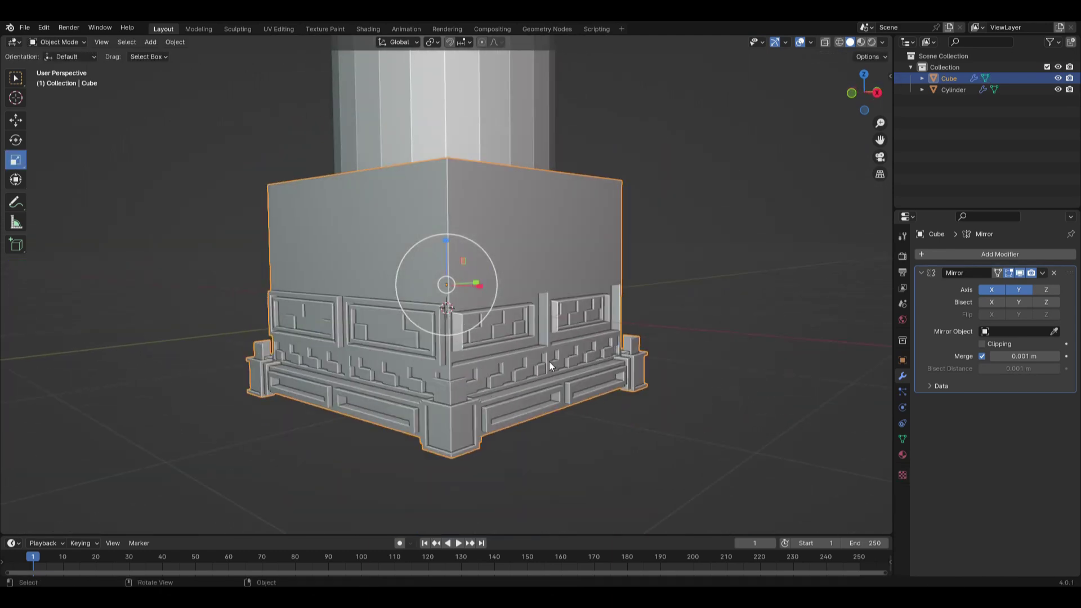
pyautogui.scroll(-1, 487, 359)
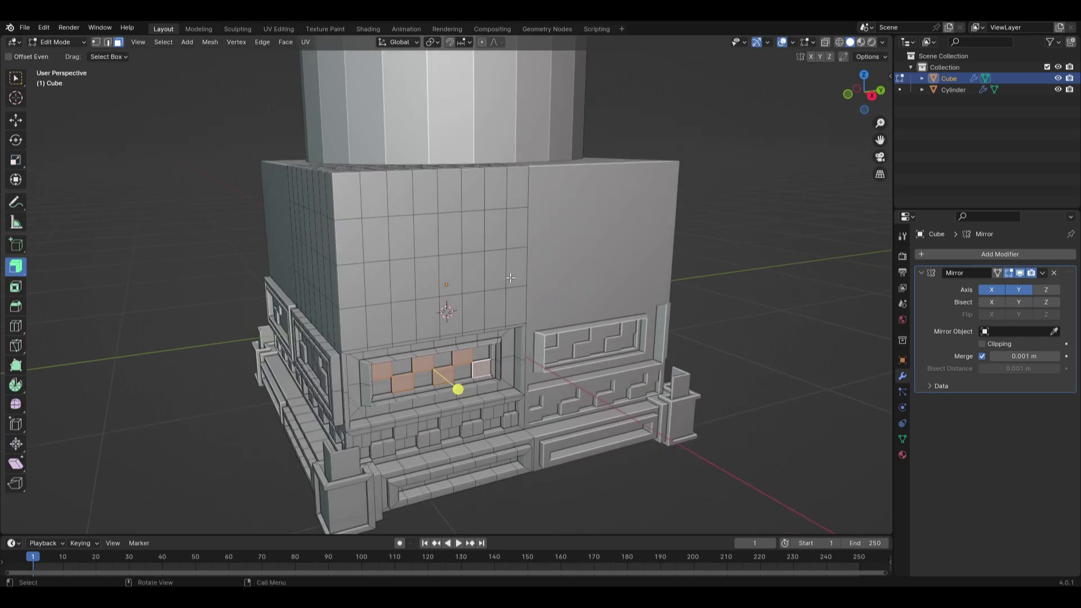
# Select the two face rows above the panels on both sides and extrude the band outward 0.0514 m with even offset.
pyautogui.press('b')
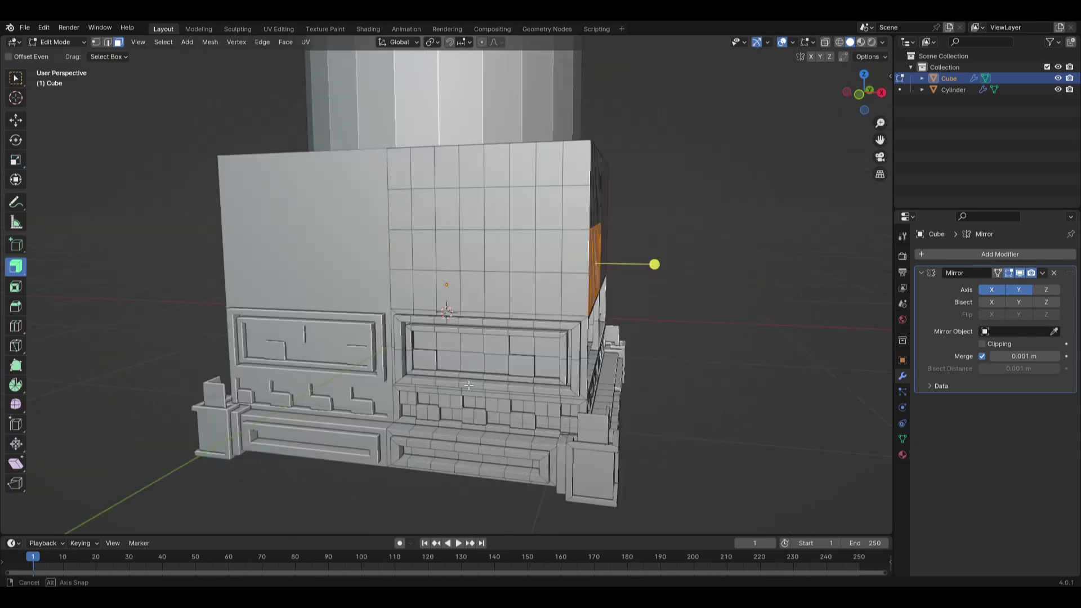
pyautogui.moveTo(428, 293)
pyautogui.mouseDown(button='middle')
pyautogui.moveTo(395, 290)
pyautogui.moveTo(446, 288)
pyautogui.mouseUp(button='middle')
pyautogui.press('b')
pyautogui.moveTo(539, 286); pyautogui.dragTo(539, 285)
pyautogui.moveTo(539, 285); pyautogui.dragTo(486, 366, button='middle')
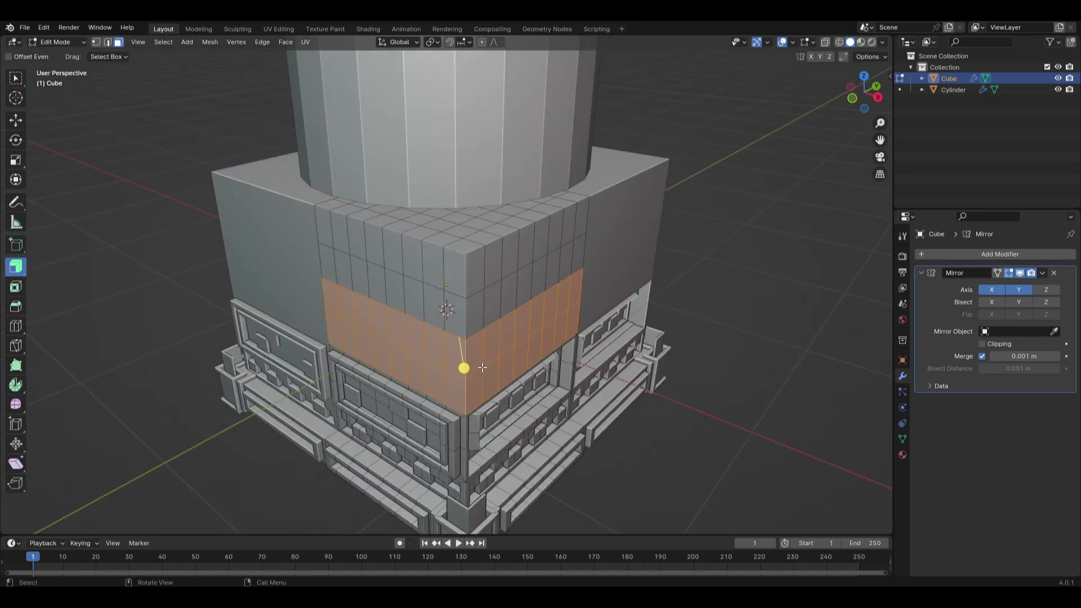
pyautogui.moveTo(464, 368); pyautogui.dragTo(464, 370)
pyautogui.moveTo(463, 369); pyautogui.dragTo(327, 290, button='middle')
# Inset the raised band's faces around the corner and extrude them inward 0.121 m with even offset.
pyautogui.press('i')
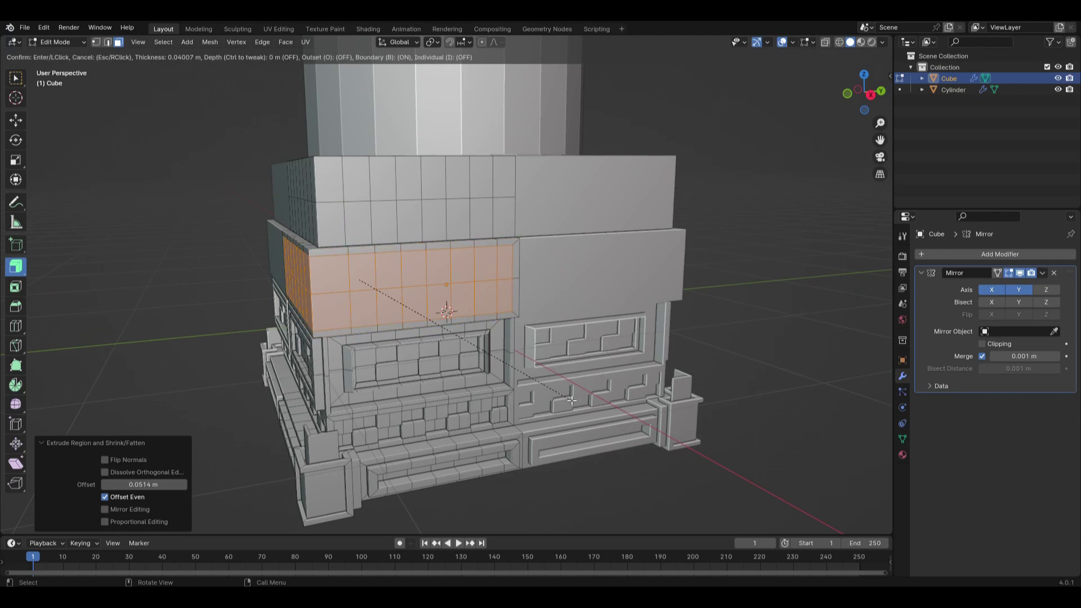
pyautogui.click(485, 342)
pyautogui.moveTo(328, 288); pyautogui.dragTo(325, 303)
pyautogui.moveTo(337, 285); pyautogui.dragTo(318, 241, button='middle')
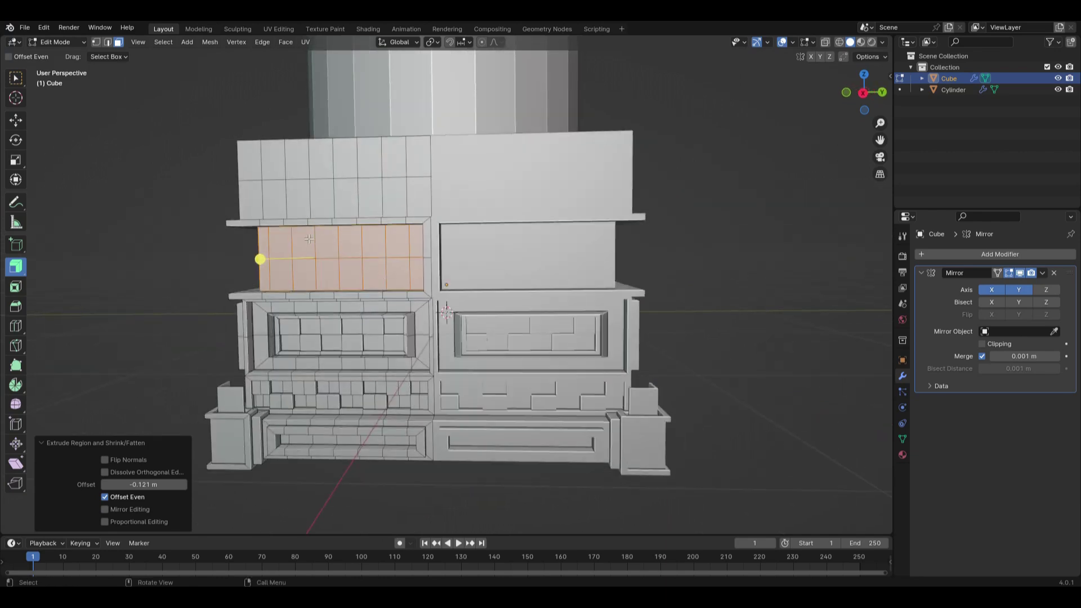
# Undo the accidental extrusion, select the recessed band faces on one side only, and inset them by 0.03057 m.
pyautogui.moveTo(262, 257); pyautogui.dragTo(421, 277)
pyautogui.hotkey('ctrl', 'z')
pyautogui.click(8, 82)
pyautogui.press('b')
pyautogui.moveTo(422, 277); pyautogui.dragTo(710, 417, button='middle')
pyautogui.press('i')
pyautogui.click(708, 415)
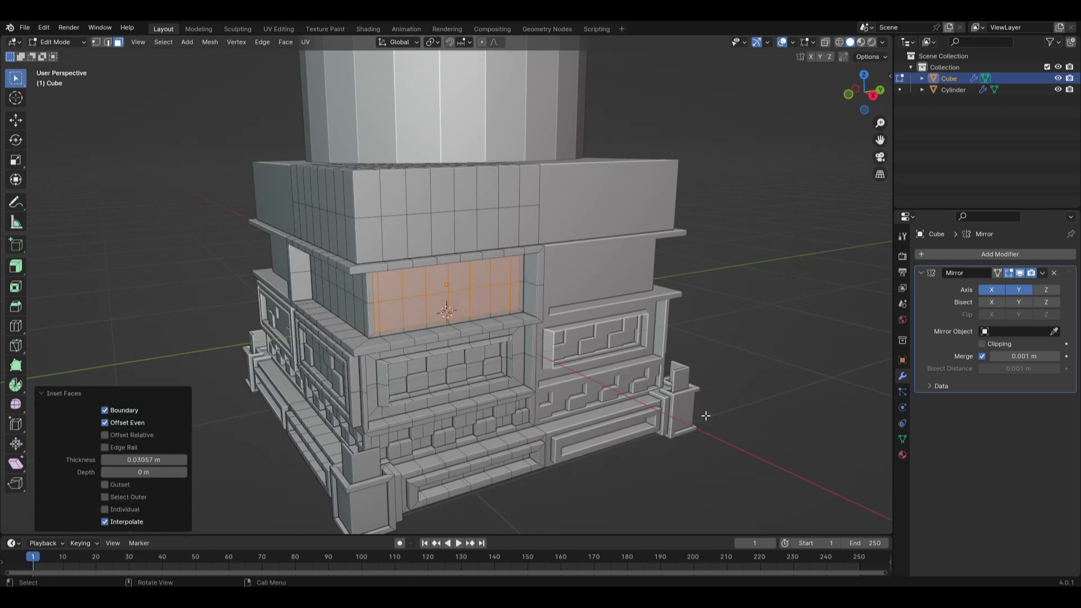
# Extrude the inset band faces inward 0.045523 m and scale them down slightly.
pyautogui.press('g')
pyautogui.press('z')
pyautogui.press('z')
pyautogui.click(703, 410)
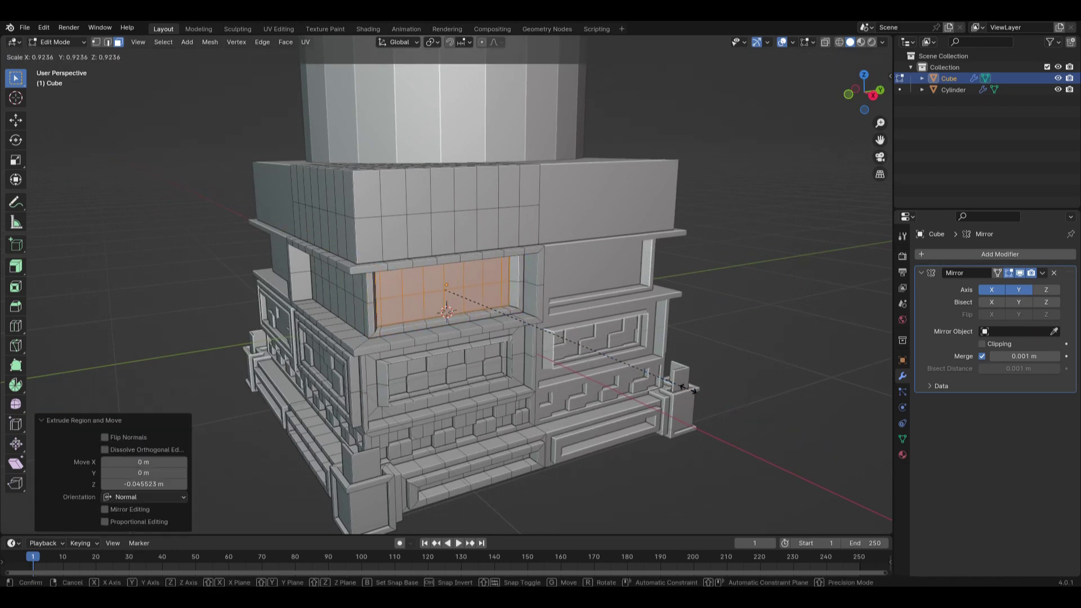
pyautogui.press('s')
pyautogui.click(535, 356)
# Select three separate upright groups of faces in the recessed band and extrude them outward as pillars.
pyautogui.scroll(2, 528, 354)
pyautogui.moveTo(529, 354); pyautogui.dragTo(518, 350, button='middle')
pyautogui.moveTo(290, 228); pyautogui.dragTo(338, 321)
pyautogui.keyDown('shift'); pyautogui.moveTo(529, 258); pyautogui.dragTo(509, 282); pyautogui.keyUp('shift')
pyautogui.keyDown('shift'); pyautogui.moveTo(437, 261); pyautogui.dragTo(411, 288); pyautogui.keyUp('shift')
pyautogui.moveTo(494, 341); pyautogui.dragTo(557, 346, button='middle')
pyautogui.press('e')
pyautogui.click(697, 381)
pyautogui.press('Tab')
pyautogui.moveTo(690, 381); pyautogui.dragTo(558, 372, button='middle')
pyautogui.press('Tab')
# Inset the front faces of the three pillars by 0.01288 m and extrude them inward about 0.03 m.
pyautogui.rightClick(311, 287)
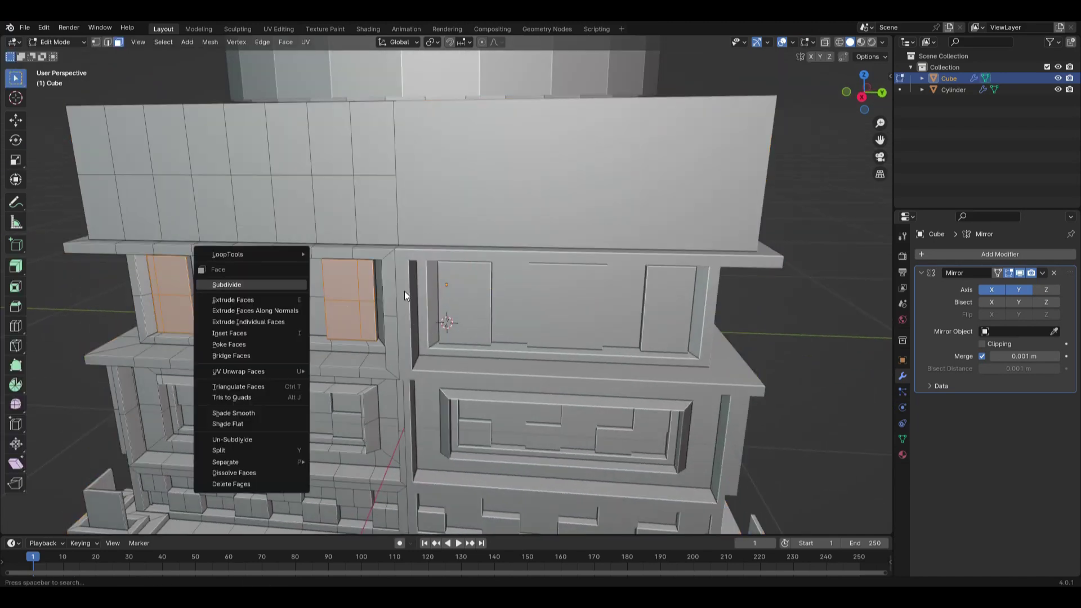
pyautogui.press('i')
pyautogui.click(240, 278)
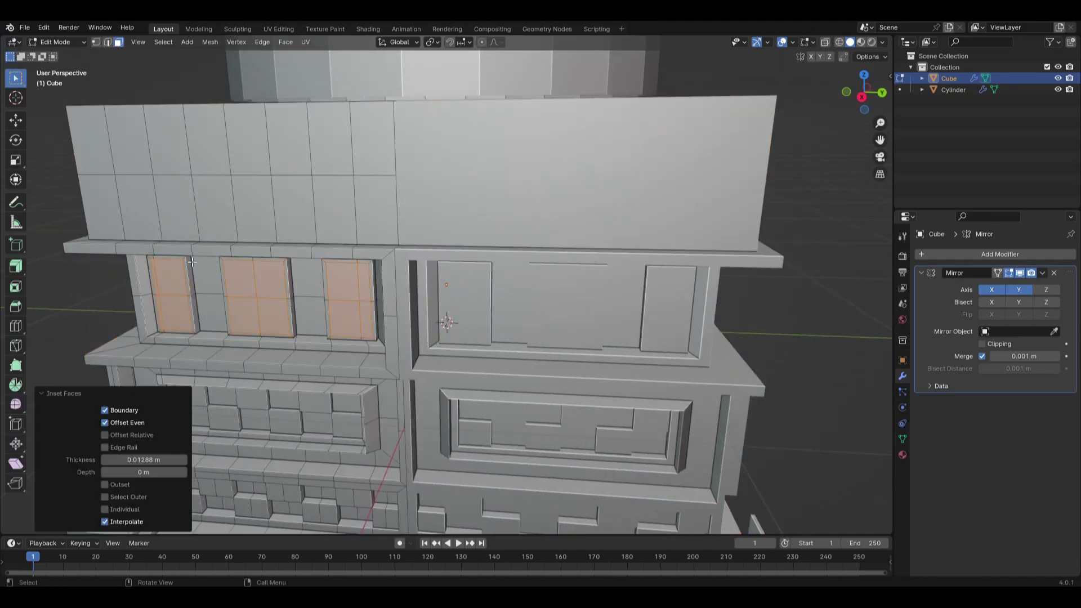
pyautogui.click(16, 265)
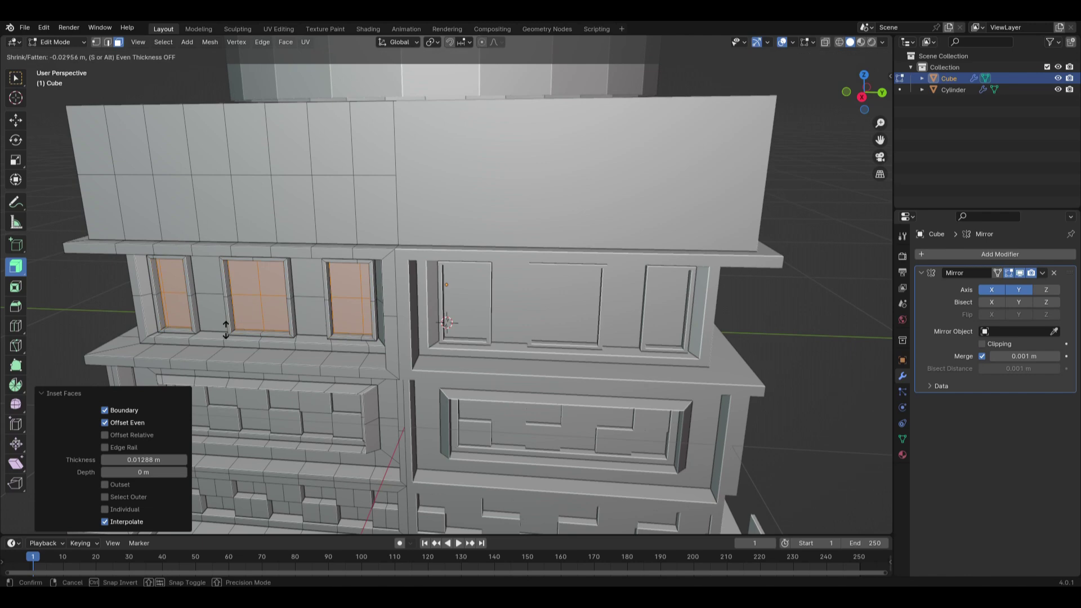
pyautogui.press('Tab')
# Select the recessed band faces on the adjacent side of the base, inset them by 0.02612 m and extrude them 0.035979 m.
pyautogui.moveTo(346, 371); pyautogui.dragTo(484, 362, button='middle')
pyautogui.press('Tab')
pyautogui.moveTo(440, 254); pyautogui.dragTo(642, 293)
pyautogui.moveTo(641, 293); pyautogui.dragTo(627, 350, button='middle')
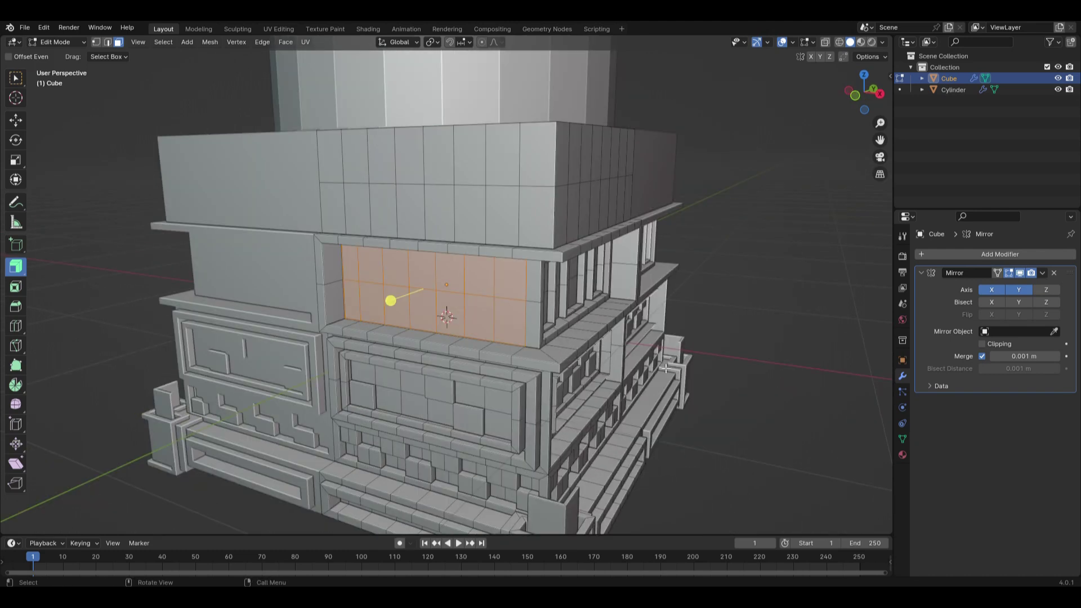
pyautogui.moveTo(706, 392); pyautogui.dragTo(698, 385)
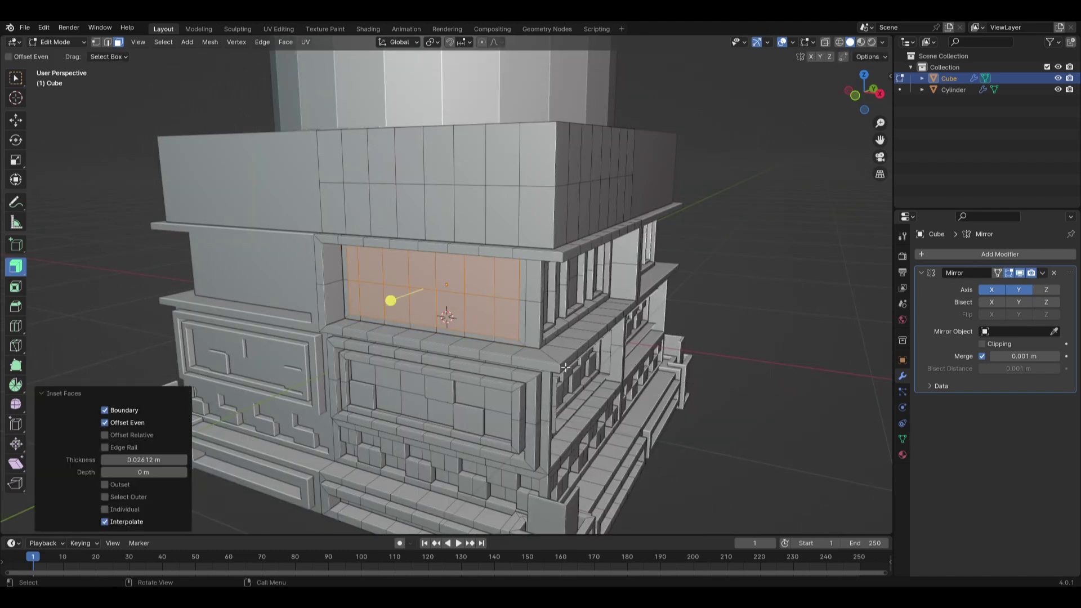
pyautogui.moveTo(698, 385); pyautogui.dragTo(547, 376, button='middle')
pyautogui.press('e')
# Inset the extruded band panel by 0.03213 m and extrude it inward 0.0838 m.
pyautogui.press('i')
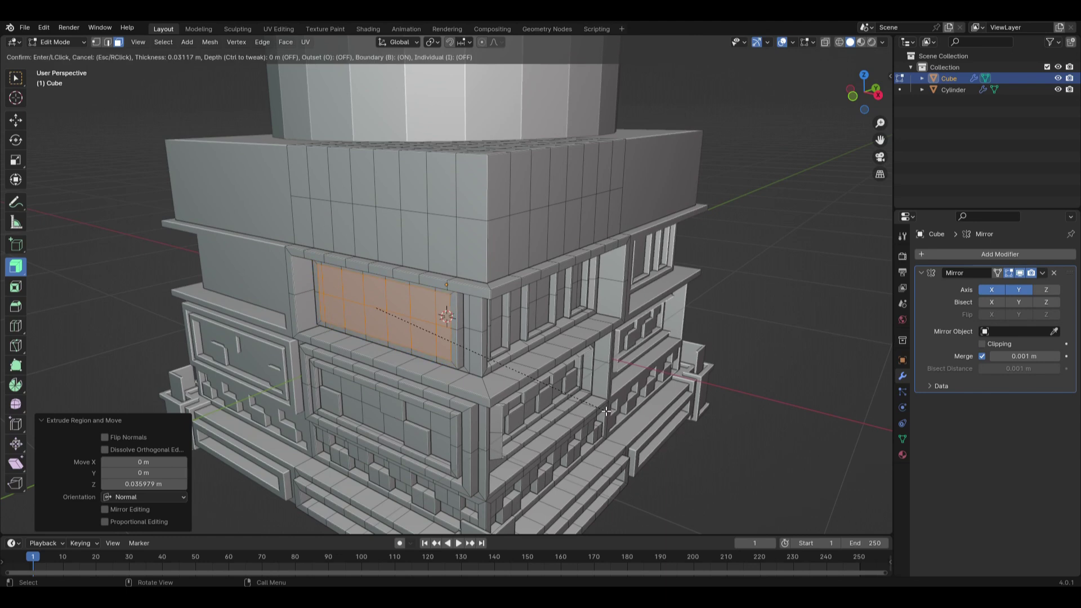
pyautogui.click(340, 332)
pyautogui.hotkey('alt', 's')
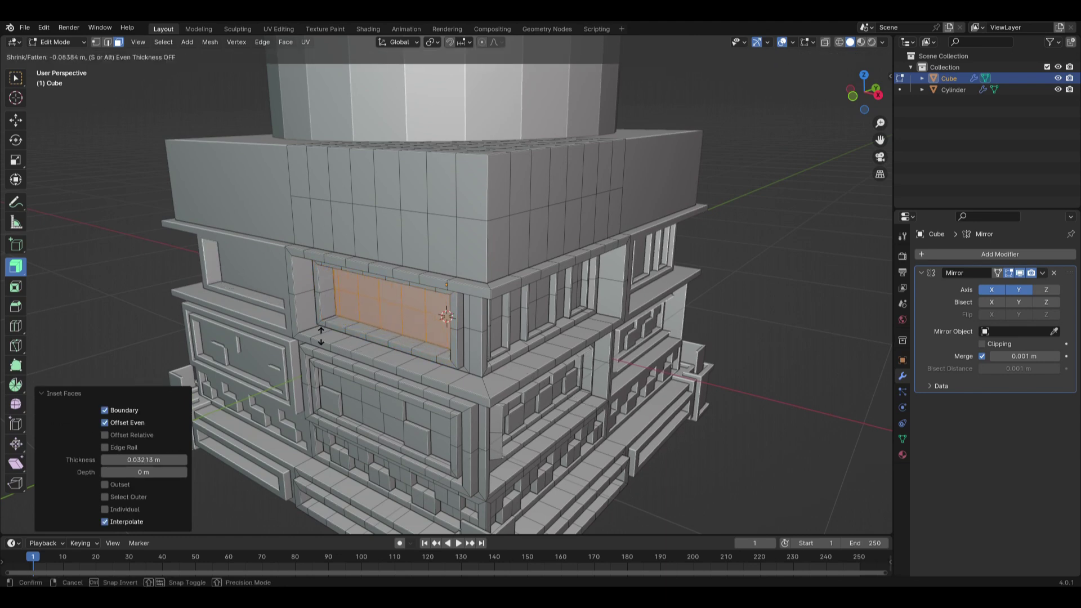
pyautogui.click(321, 336)
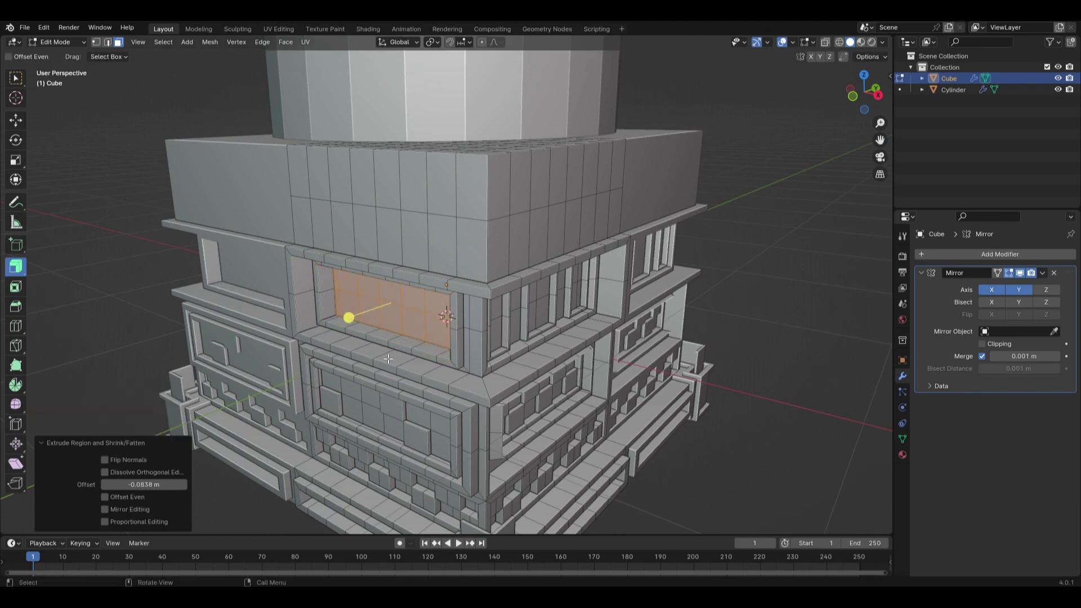
# Inset the sunken panel by 0.0299 m and extrude it outward about 0.1 m as a raised block.
pyautogui.press('i')
pyautogui.click(606, 398)
pyautogui.press('e')
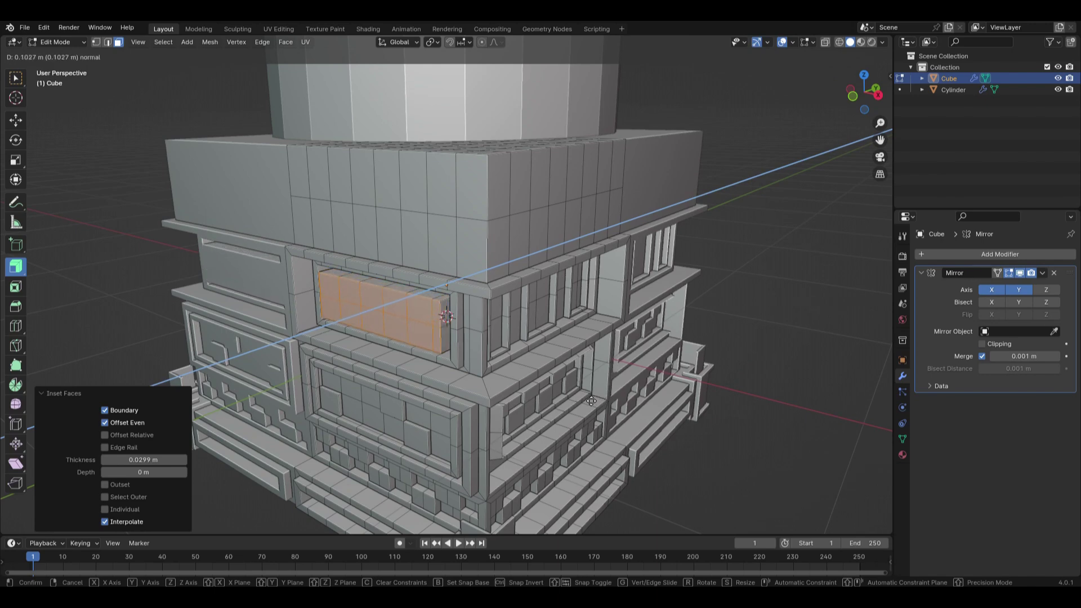
pyautogui.click(593, 401)
pyautogui.moveTo(592, 400); pyautogui.dragTo(562, 394, button='middle')
pyautogui.press('Tab')
pyautogui.scroll(-3, 554, 398)
pyautogui.press('Tab')
pyautogui.scroll(3, 562, 393)
# Select alternating top faces of the ledge below the recessed band, including the corner, and extrude them up 0.028776 m.
pyautogui.click(451, 382)
pyautogui.keyDown('shift'); pyautogui.click(389, 390); pyautogui.keyUp('shift')
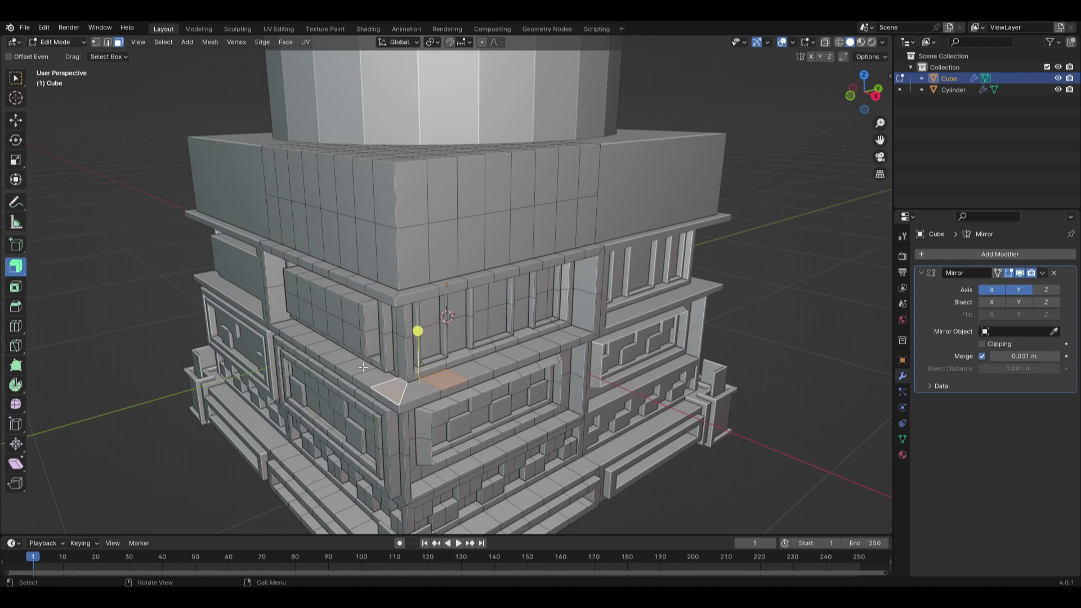
pyautogui.click(288, 328)
pyautogui.keyDown('shift'); pyautogui.click(314, 340); pyautogui.keyUp('shift')
pyautogui.keyDown('shift'); pyautogui.click(341, 356); pyautogui.keyUp('shift')
pyautogui.keyDown('shift'); pyautogui.click(358, 368); pyautogui.keyUp('shift')
pyautogui.keyDown('shift'); pyautogui.click(398, 389); pyautogui.keyUp('shift')
pyautogui.keyDown('shift'); pyautogui.click(476, 371); pyautogui.keyUp('shift')
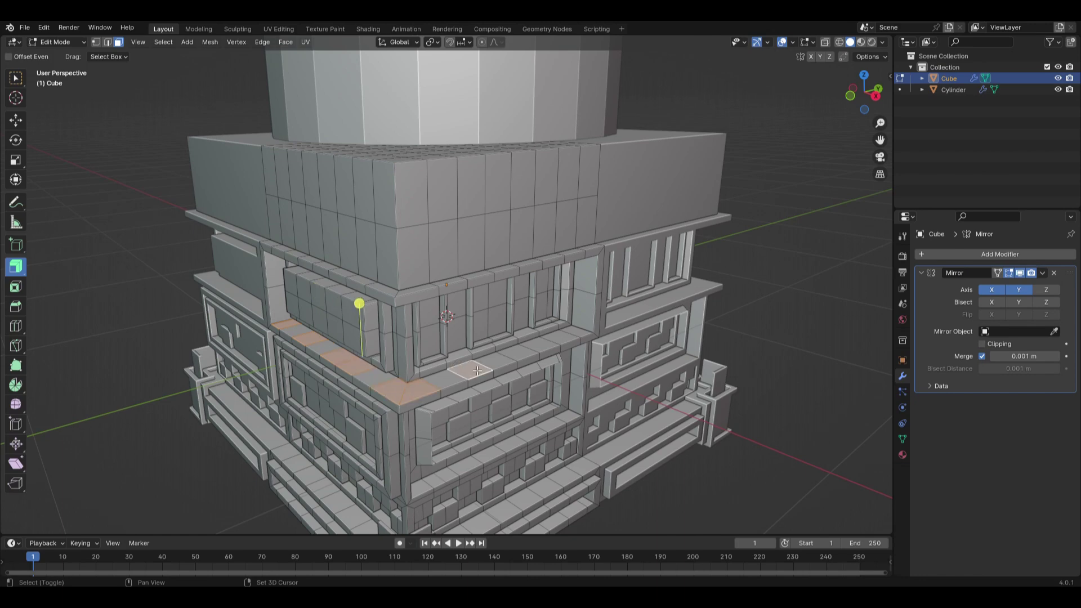
pyautogui.keyDown('shift'); pyautogui.click(520, 355); pyautogui.keyUp('shift')
pyautogui.keyDown('shift'); pyautogui.click(563, 336); pyautogui.keyUp('shift')
pyautogui.moveTo(564, 336); pyautogui.dragTo(586, 366, button='middle')
pyautogui.press('e')
pyautogui.click(590, 370)
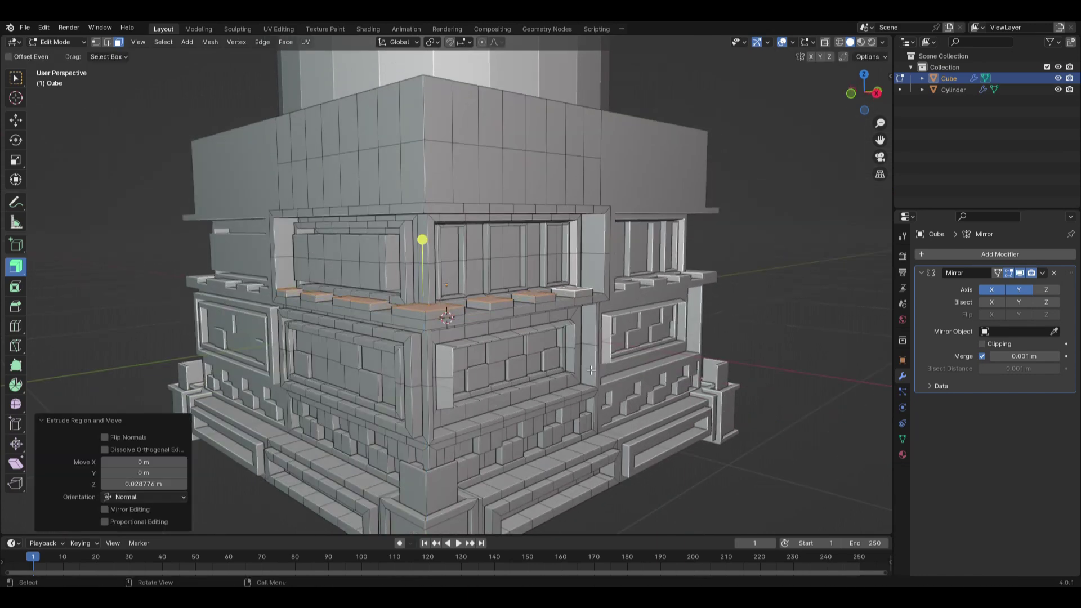
# Select alternating underside faces of the upper ledge on both sides, including the corner, and extrude them downward as small blocks.
pyautogui.moveTo(423, 242); pyautogui.dragTo(385, 189, button='middle')
pyautogui.keyDown('shift'); pyautogui.click(375, 140); pyautogui.keyUp('shift')
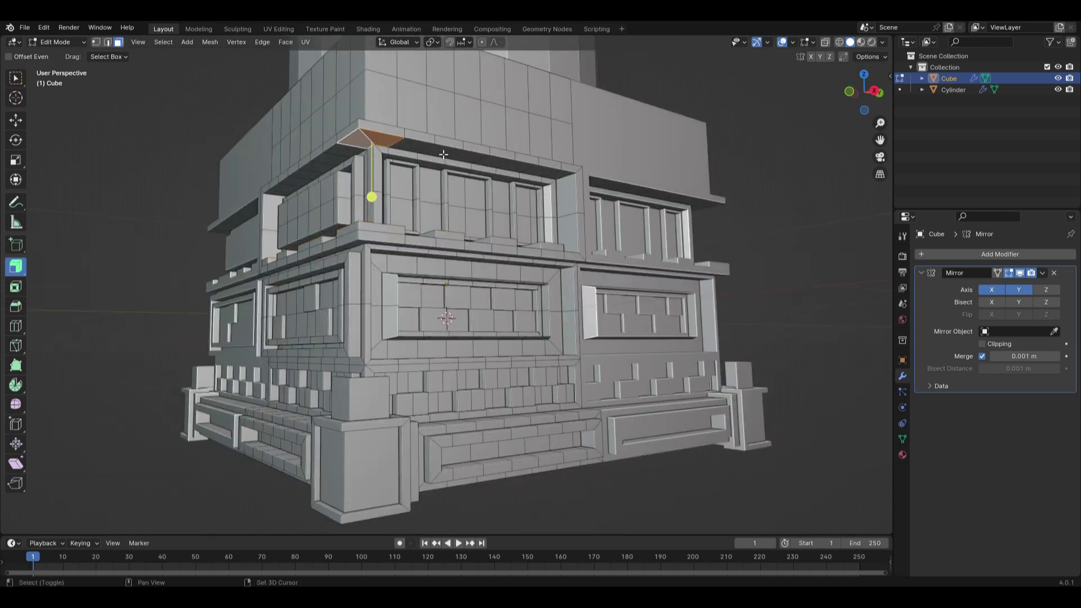
pyautogui.keyDown('shift'); pyautogui.click(444, 154); pyautogui.keyUp('shift')
pyautogui.keyDown('shift'); pyautogui.click(493, 162); pyautogui.keyUp('shift')
pyautogui.keyDown('shift'); pyautogui.click(541, 171); pyautogui.keyUp('shift')
pyautogui.moveTo(541, 170); pyautogui.dragTo(467, 150, button='middle')
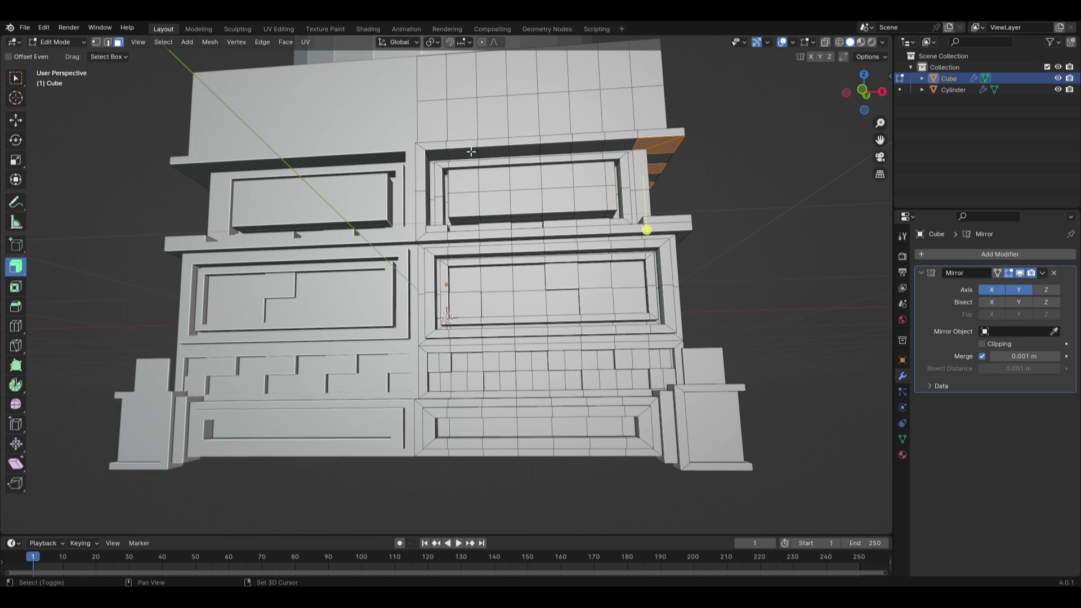
pyautogui.moveTo(483, 195); pyautogui.dragTo(437, 165, button='middle')
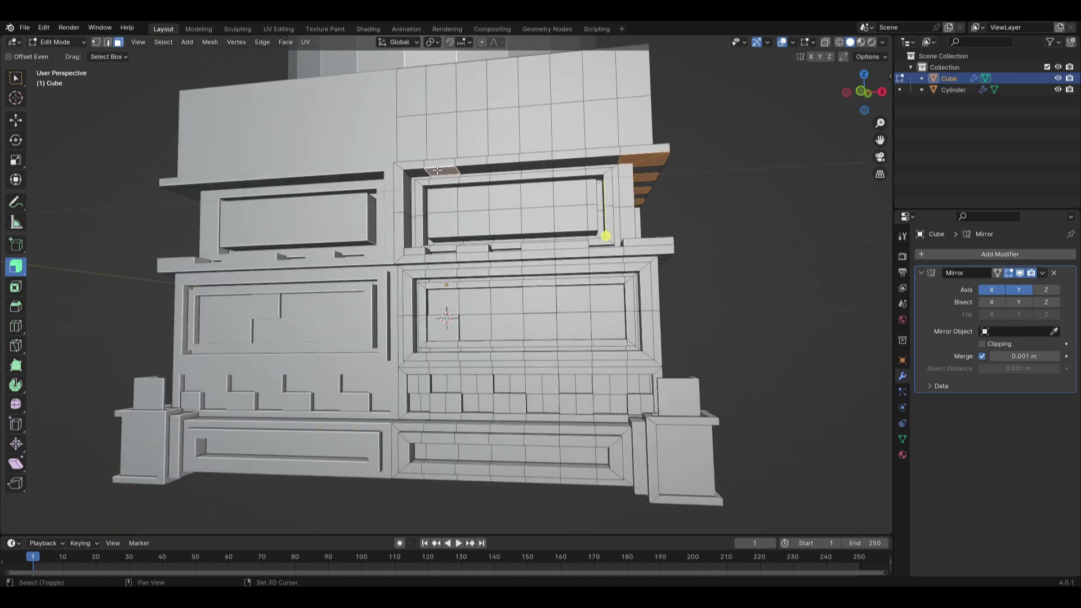
pyautogui.keyDown('shift'); pyautogui.click(536, 165); pyautogui.keyUp('shift')
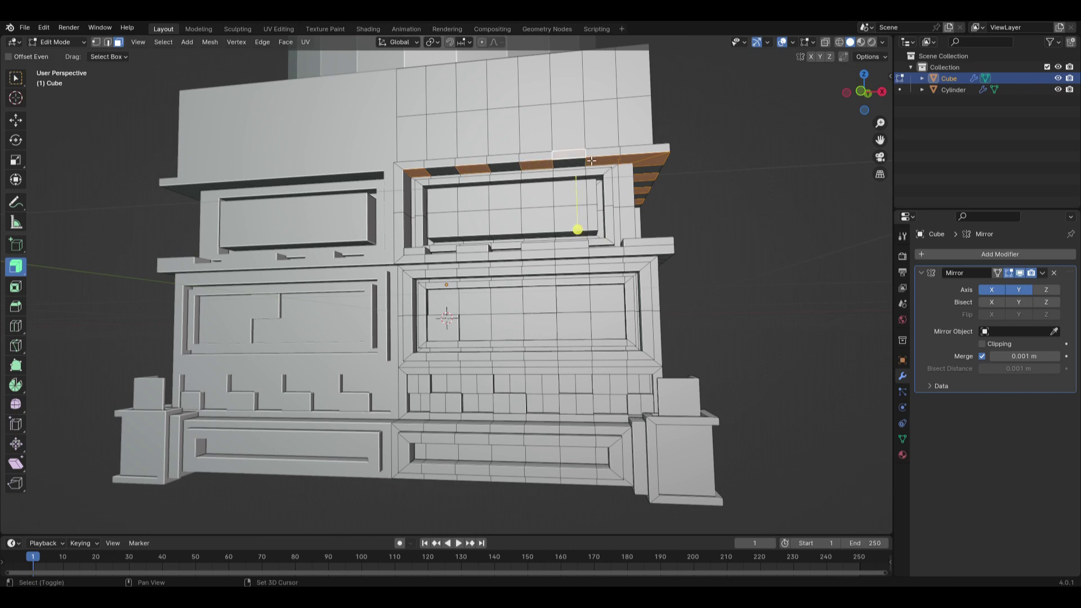
pyautogui.keyDown('shift'); pyautogui.click(574, 154); pyautogui.keyUp('shift')
pyautogui.moveTo(580, 214); pyautogui.dragTo(576, 313, button='middle')
pyautogui.press('e')
pyautogui.click(542, 259)
pyautogui.scroll(-1, 559, 283)
pyautogui.press('Tab')
pyautogui.moveTo(476, 337); pyautogui.dragTo(484, 404, button='middle')
pyautogui.press('Tab')
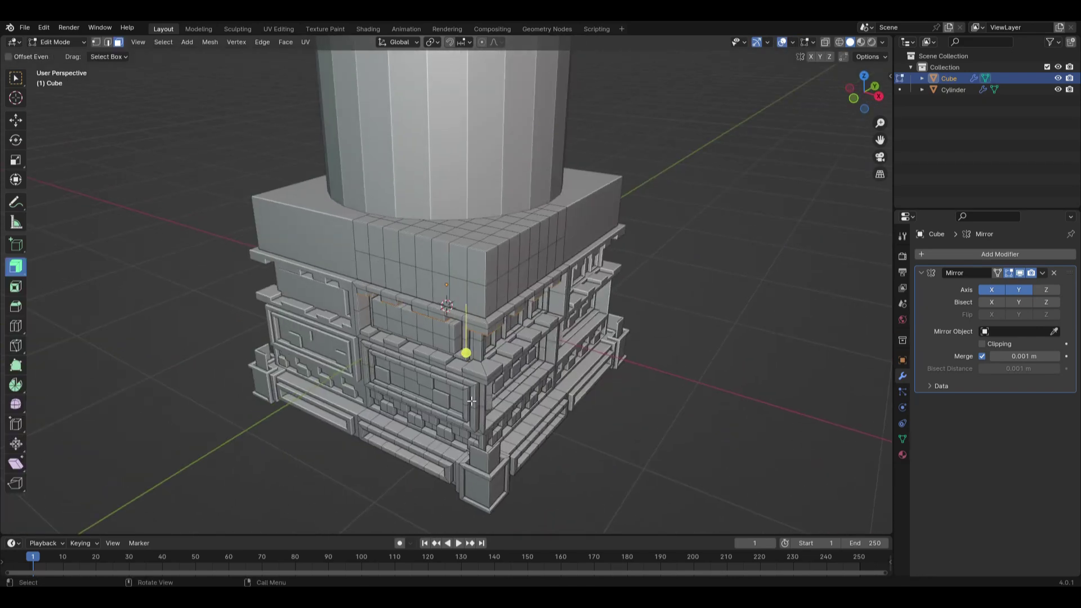
# Select the corner faces at the upper edge of the top block and extrude them outward as a protruding corner block.
pyautogui.scroll(3, 496, 336)
pyautogui.moveTo(496, 282); pyautogui.dragTo(455, 304, button='middle')
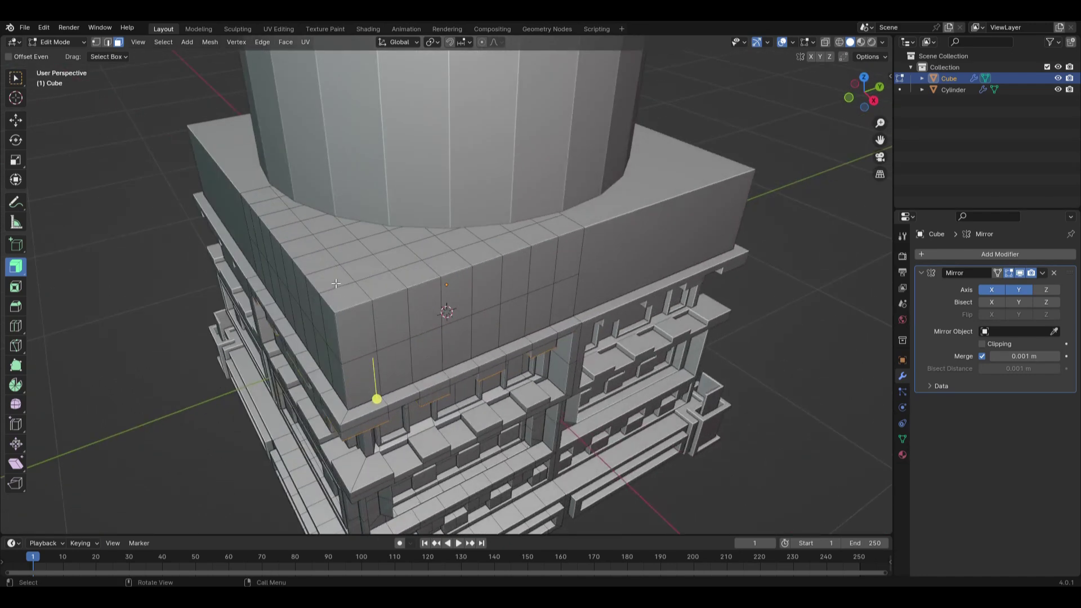
pyautogui.moveTo(324, 280); pyautogui.dragTo(385, 328)
pyautogui.moveTo(402, 340)
pyautogui.mouseDown(button='middle')
pyautogui.moveTo(431, 315)
pyautogui.moveTo(389, 330)
pyautogui.mouseUp(button='middle')
pyautogui.moveTo(280, 250)
pyautogui.mouseDown()
pyautogui.moveTo(273, 235)
pyautogui.moveTo(275, 244)
pyautogui.mouseUp()
pyautogui.moveTo(275, 244); pyautogui.dragTo(404, 236, button='middle')
# Select the lower row of faces on both sides of the top block and inset them by 0.02209 m.
pyautogui.moveTo(400, 253); pyautogui.dragTo(440, 264)
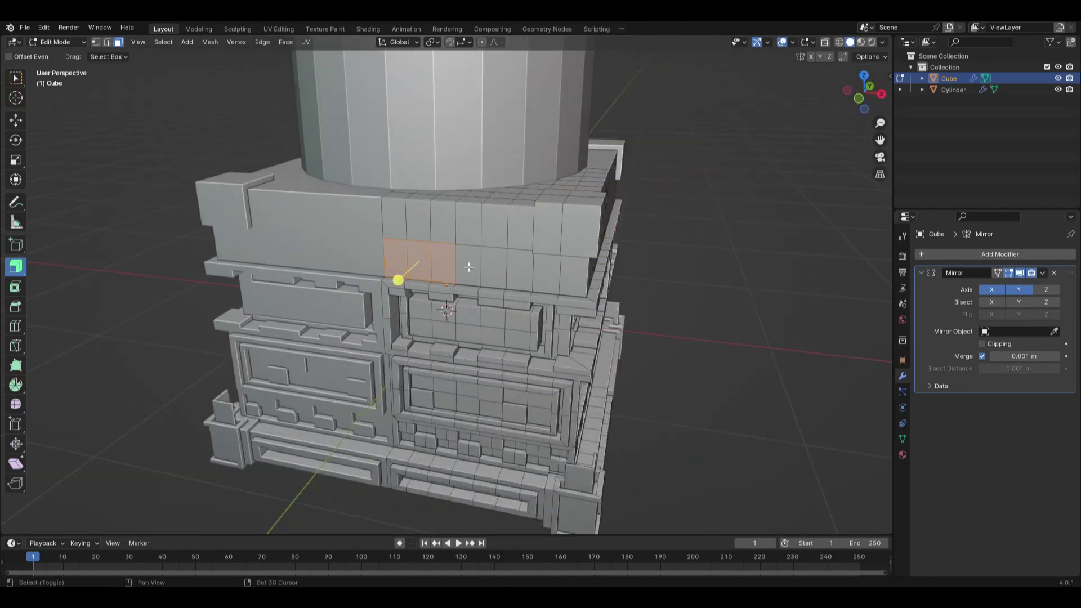
pyautogui.moveTo(440, 264); pyautogui.dragTo(293, 241, button='middle')
pyautogui.keyDown('shift'); pyautogui.moveTo(265, 239); pyautogui.dragTo(416, 254); pyautogui.keyUp('shift')
pyautogui.keyDown('shift'); pyautogui.click(438, 248); pyautogui.keyUp('shift')
pyautogui.moveTo(522, 318); pyautogui.dragTo(607, 377, button='middle')
pyautogui.press('i')
pyautogui.click(407, 319)
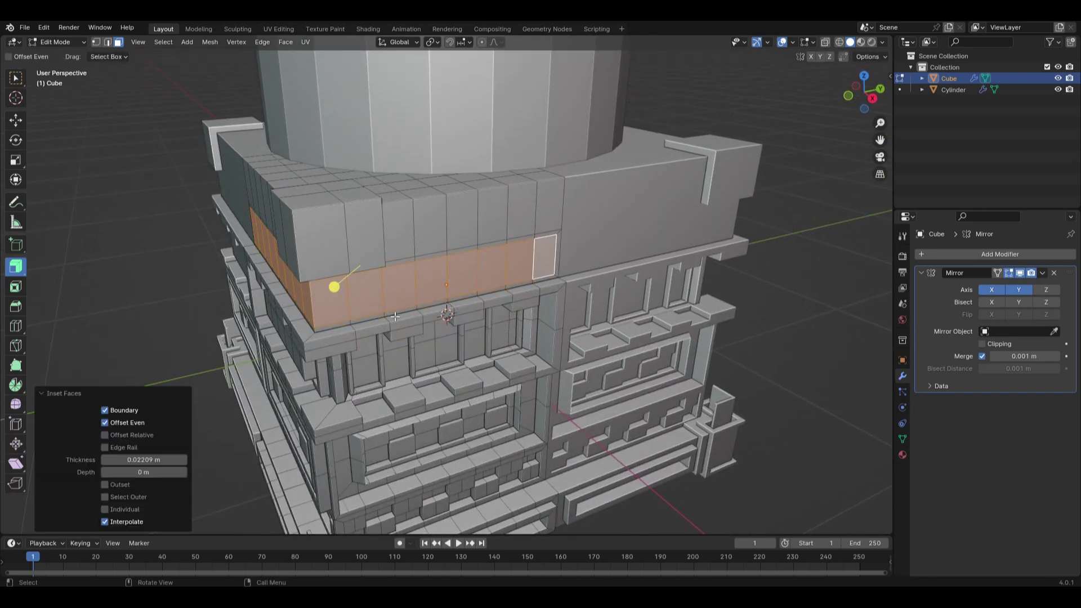
# Recess the inset strip about 0.0386 m with even thickness, and inset its faces to raise them 0.0348 m.
pyautogui.hotkey('alt', 's')
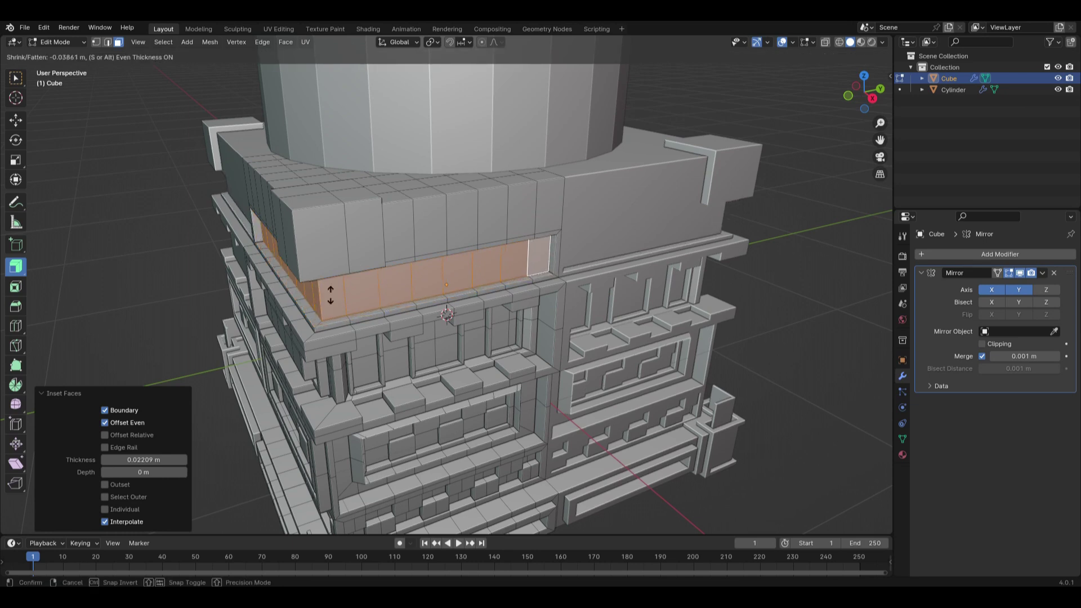
pyautogui.click(330, 296)
pyautogui.press('i')
pyautogui.click(329, 286)
pyautogui.moveTo(334, 288); pyautogui.dragTo(340, 284)
# Inset the raised strip by 0.01496 m and extrude it inward 0.043 m with even offset.
pyautogui.press('i')
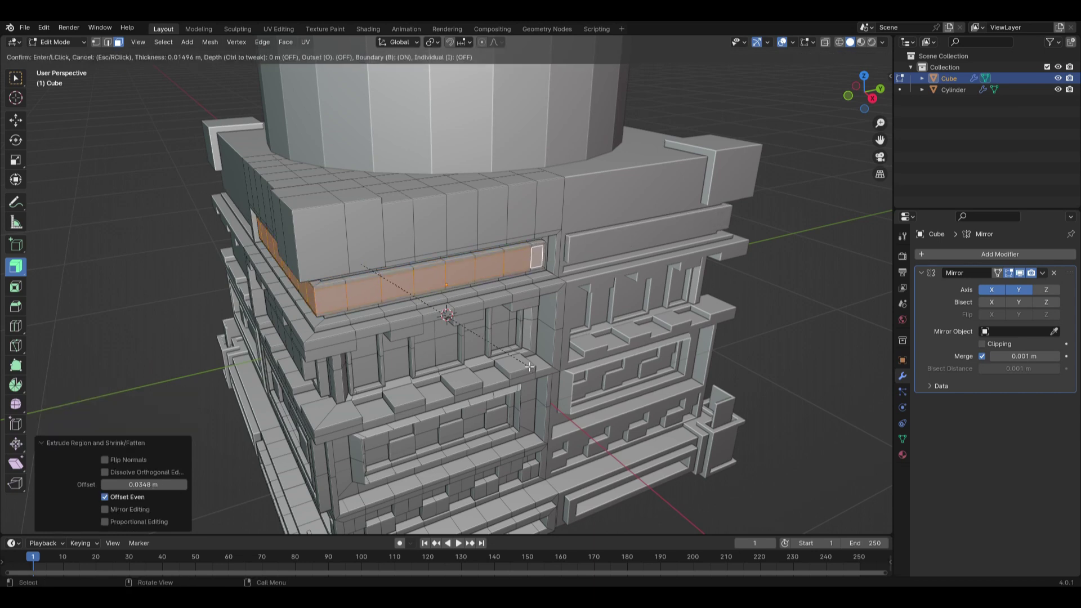
pyautogui.click(335, 286)
pyautogui.hotkey('alt', 's')
pyautogui.press('s')
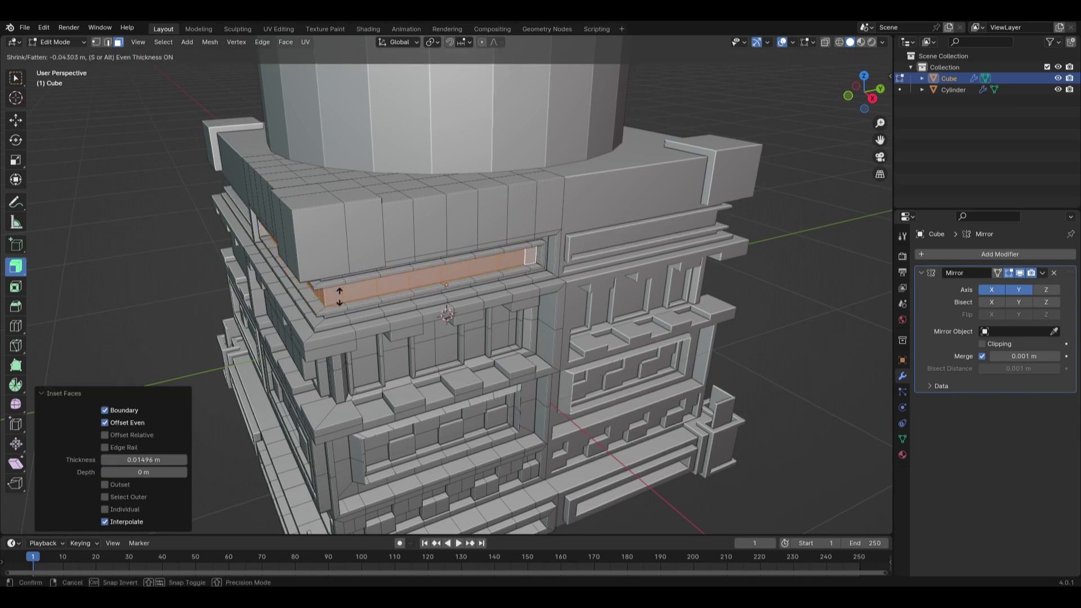
pyautogui.click(339, 282)
# Inset the sunken strip by about 0.045 m and extrude the resulting narrow faces along their normals.
pyautogui.press('i')
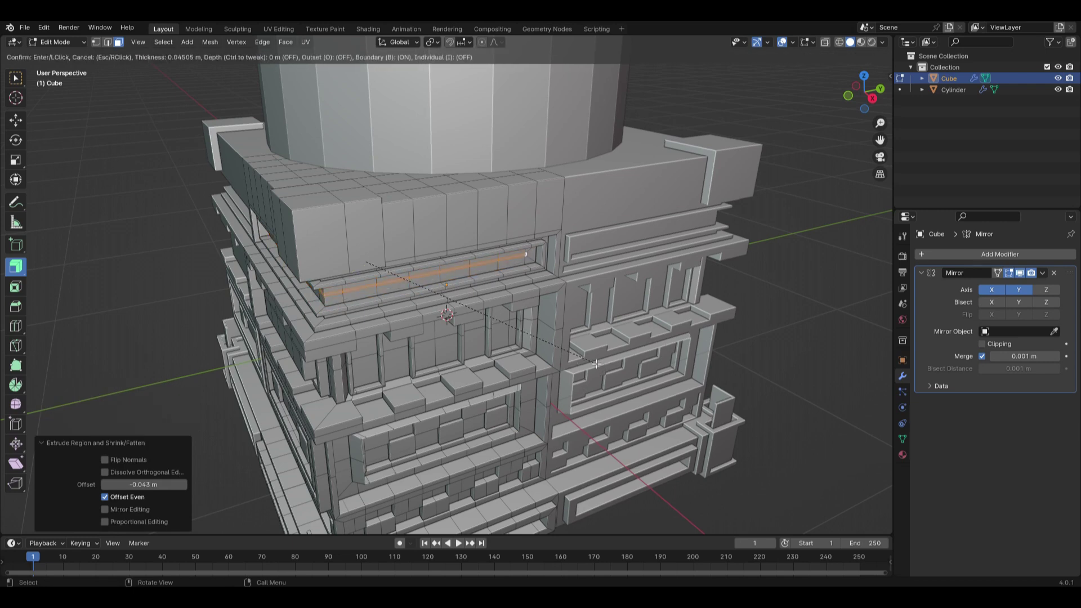
pyautogui.click(597, 364)
pyautogui.moveTo(339, 283); pyautogui.dragTo(340, 274)
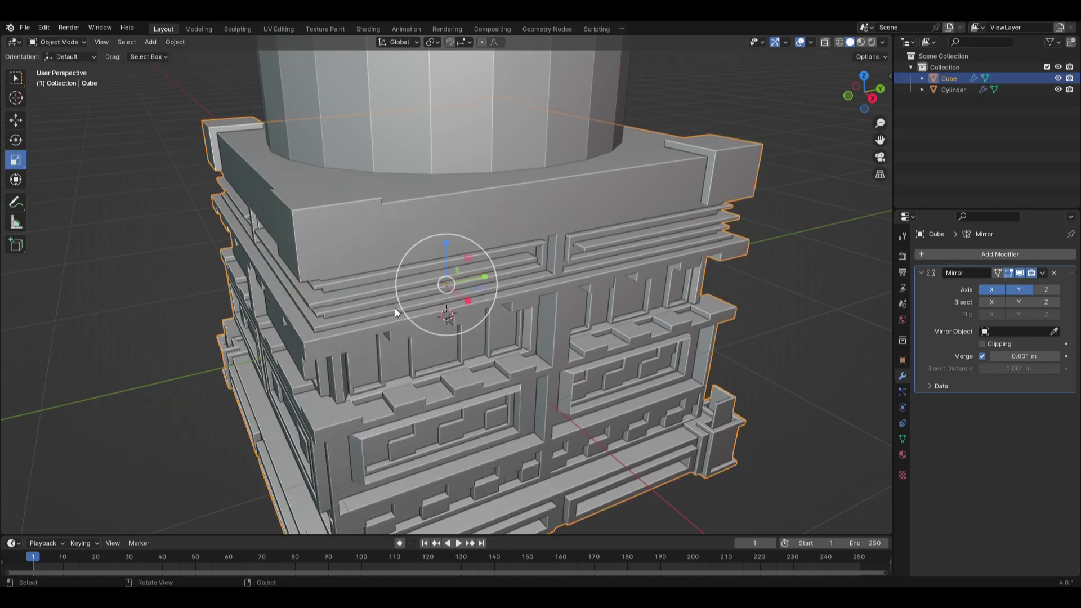
pyautogui.moveTo(496, 307); pyautogui.dragTo(338, 372, button='middle')
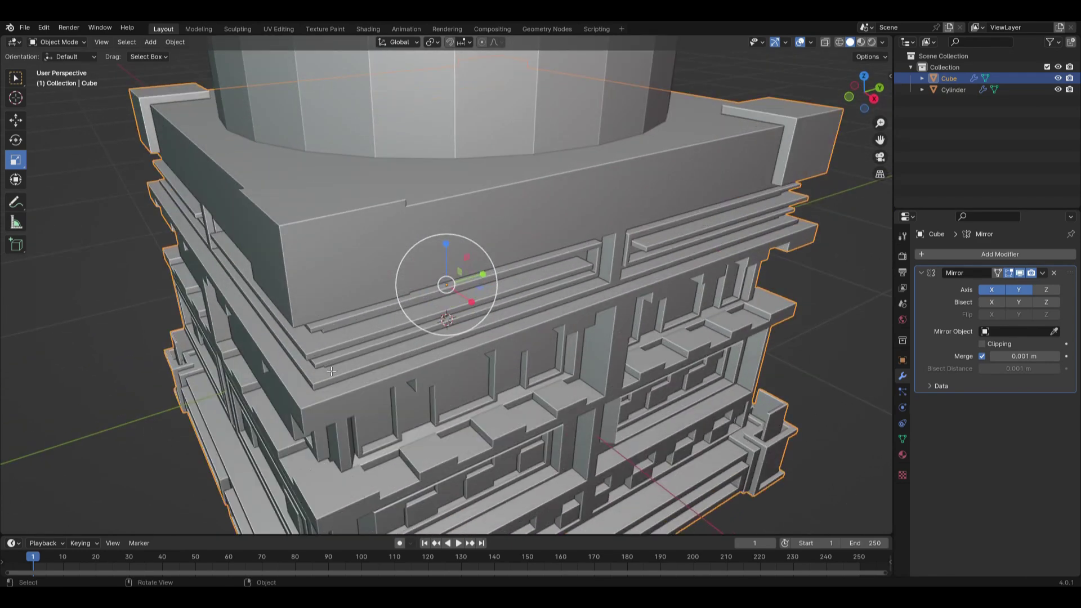
# Select alternating top faces of the upper ledge around the corner and on both sides, and extrude them up about 0.1 m.
pyautogui.press('Tab')
pyautogui.click(298, 390)
pyautogui.keyDown('shift'); pyautogui.click(332, 393); pyautogui.keyUp('shift')
pyautogui.moveTo(428, 435); pyautogui.dragTo(453, 437, button='middle')
pyautogui.keyDown('shift'); pyautogui.click(326, 353); pyautogui.keyUp('shift')
pyautogui.keyDown('shift'); pyautogui.click(271, 305); pyautogui.keyUp('shift')
pyautogui.keyDown('shift'); pyautogui.click(251, 287); pyautogui.keyUp('shift')
pyautogui.keyDown('shift'); pyautogui.click(231, 276); pyautogui.keyUp('shift')
pyautogui.keyDown('shift'); pyautogui.click(642, 282); pyautogui.keyUp('shift')
pyautogui.keyDown('shift'); pyautogui.click(622, 290); pyautogui.keyUp('shift')
pyautogui.keyDown('shift'); pyautogui.click(580, 315); pyautogui.keyUp('shift')
pyautogui.keyDown('shift'); pyautogui.click(520, 349); pyautogui.keyUp('shift')
pyautogui.press('e')
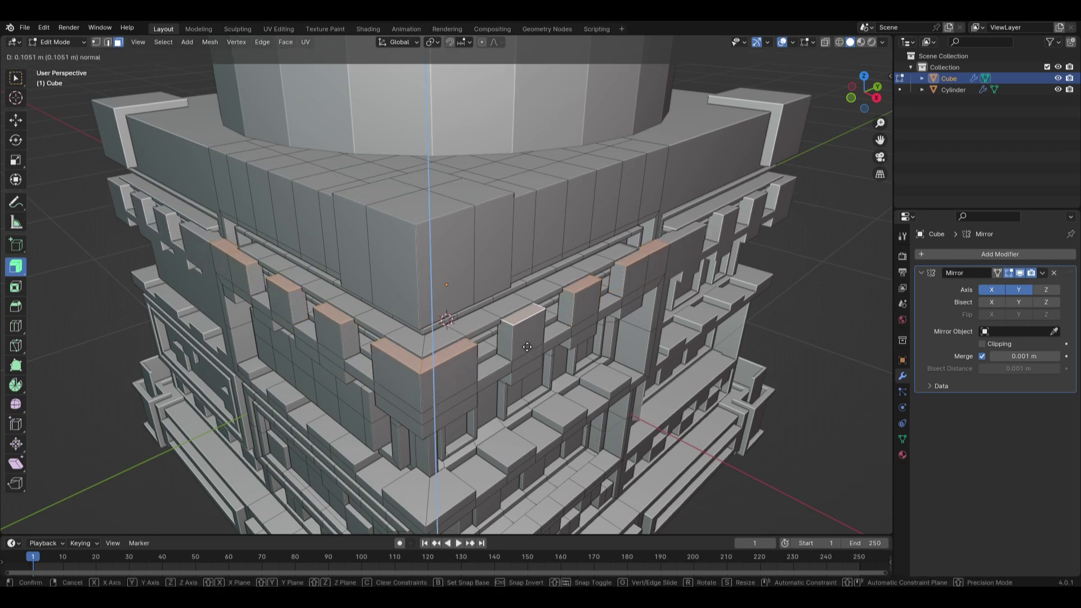
pyautogui.click(529, 350)
# Inset the tops of the raised ledge blocks by 0.01235 m and extrude them down 0.029857 m to hollow them.
pyautogui.press('i')
pyautogui.click(560, 384)
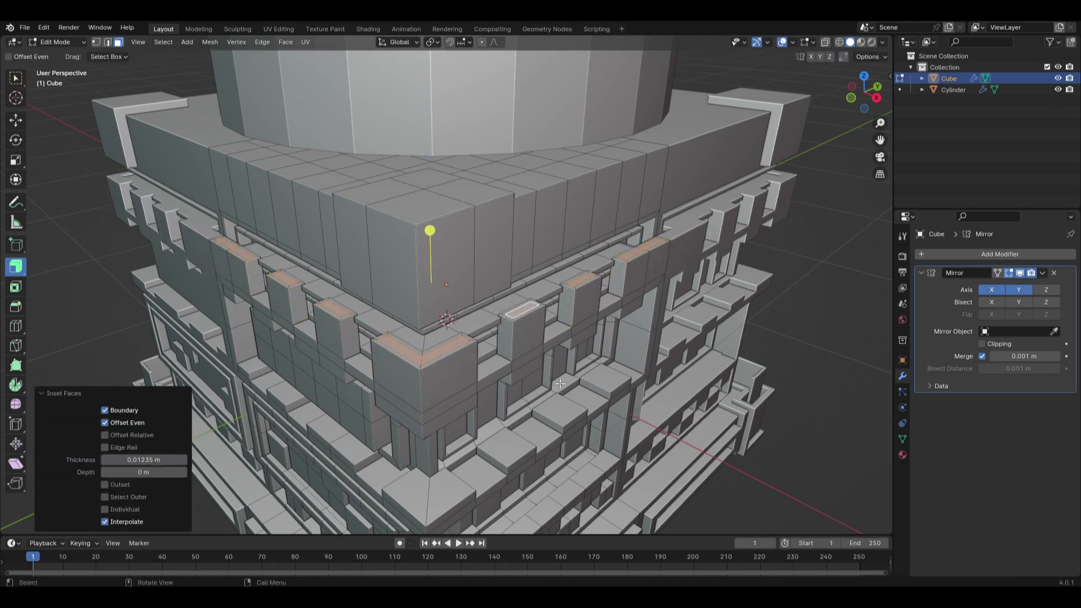
pyautogui.press('e')
pyautogui.click(563, 393)
# Inset the floors of the hollowed blocks by about 0.009 m and extrude them upward 0.084517 m.
pyautogui.press('i')
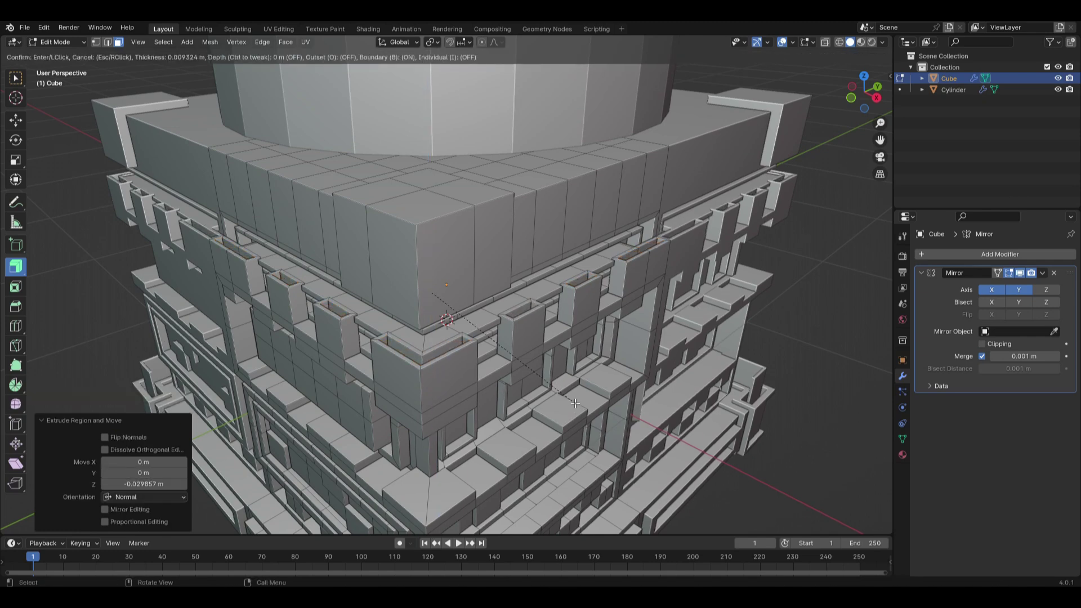
pyautogui.click(572, 401)
pyautogui.press('e')
pyautogui.click(567, 375)
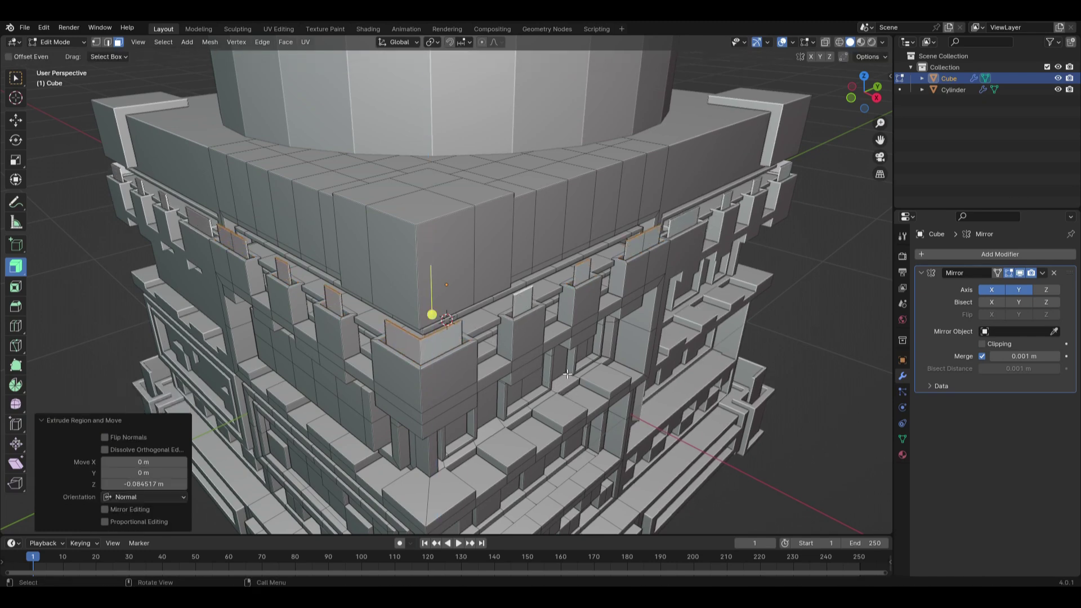
# Examine the detailed base and its upper ledge blocks from different angles and distances.
pyautogui.moveTo(564, 371); pyautogui.dragTo(579, 398, button='middle')
pyautogui.scroll(-1, 605, 343)
pyautogui.press('Tab')
pyautogui.scroll(-1, 583, 370)
pyautogui.scroll(1, 578, 398)
pyautogui.moveTo(579, 397); pyautogui.dragTo(438, 218, button='middle')
pyautogui.scroll(-2, 575, 401)
pyautogui.click(622, 451)
pyautogui.scroll(4, 571, 424)
pyautogui.press('Tab')
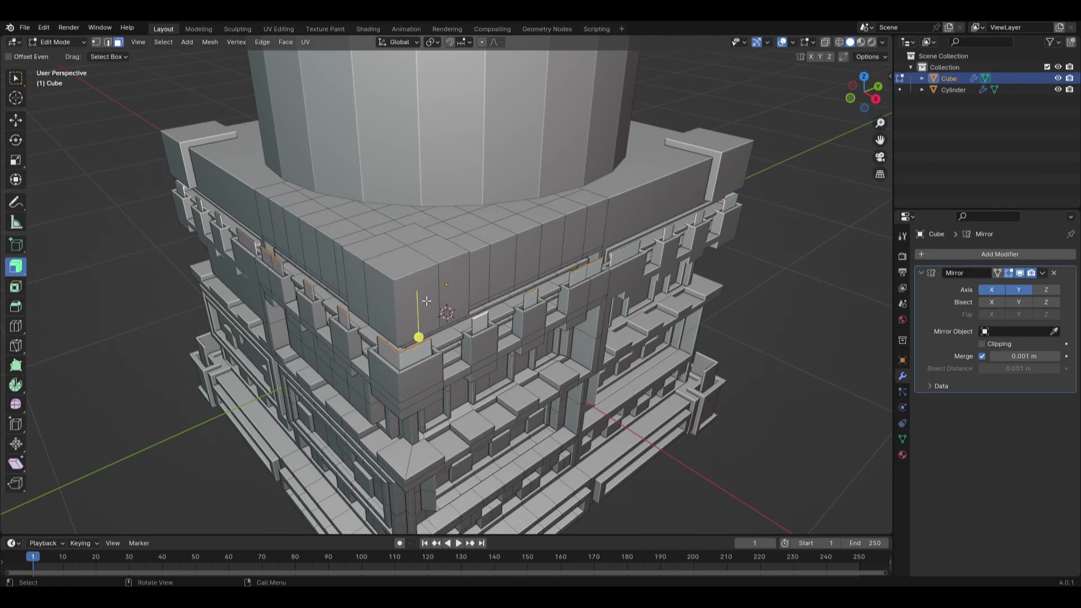
pyautogui.scroll(-5, 437, 285)
pyautogui.scroll(5, 401, 278)
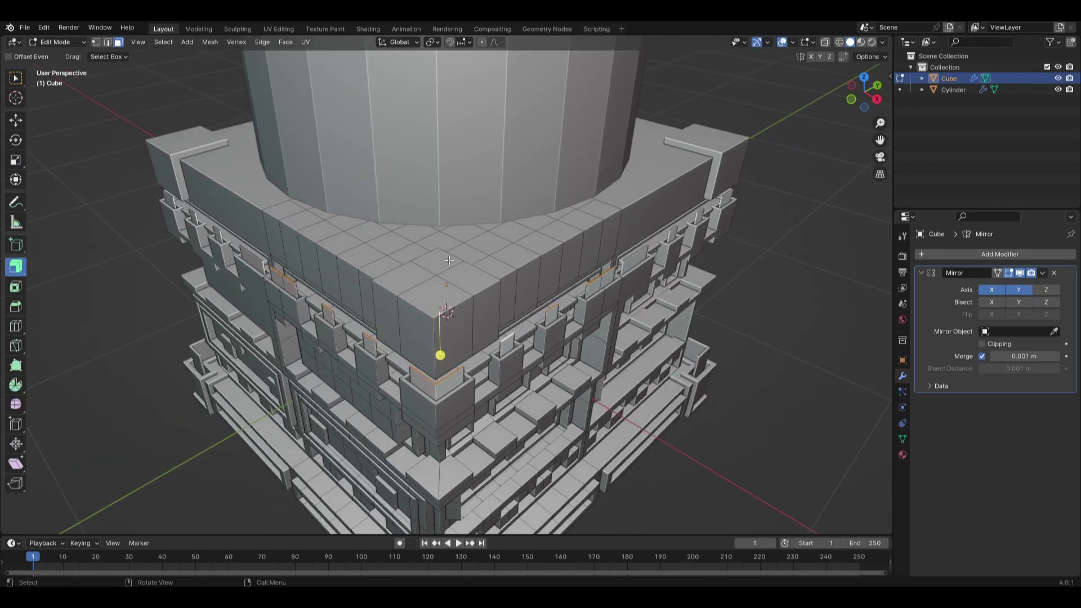
# Select the top and side faces of the top block's protruding corner and inset them by 0.02518 m.
pyautogui.moveTo(394, 283); pyautogui.dragTo(467, 323)
pyautogui.keyDown('shift'); pyautogui.click(444, 267); pyautogui.keyUp('shift')
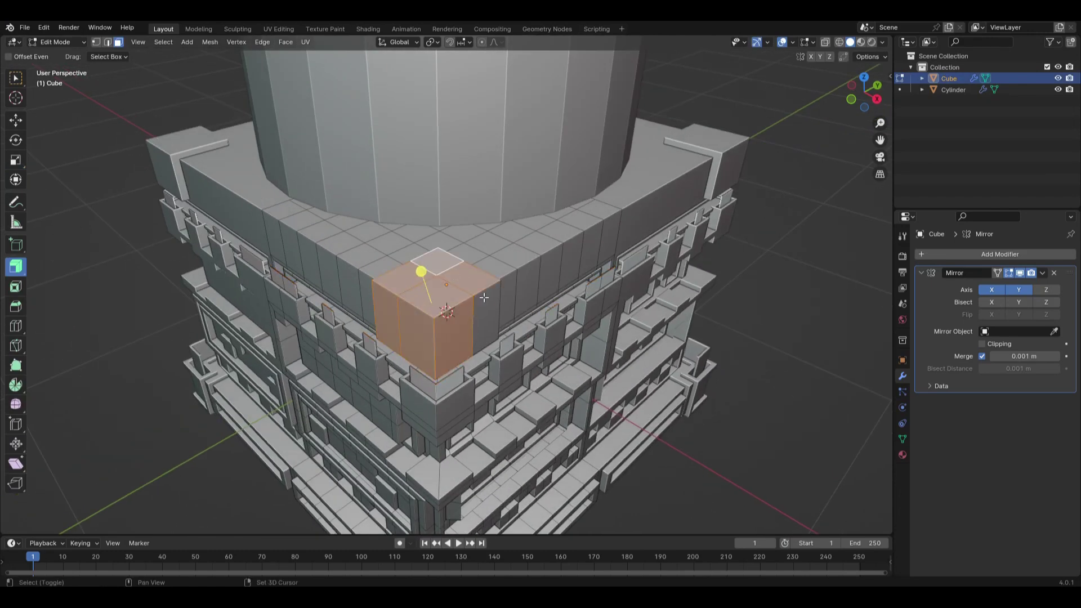
pyautogui.keyDown('shift'); pyautogui.click(486, 319); pyautogui.keyUp('shift')
pyautogui.press('i')
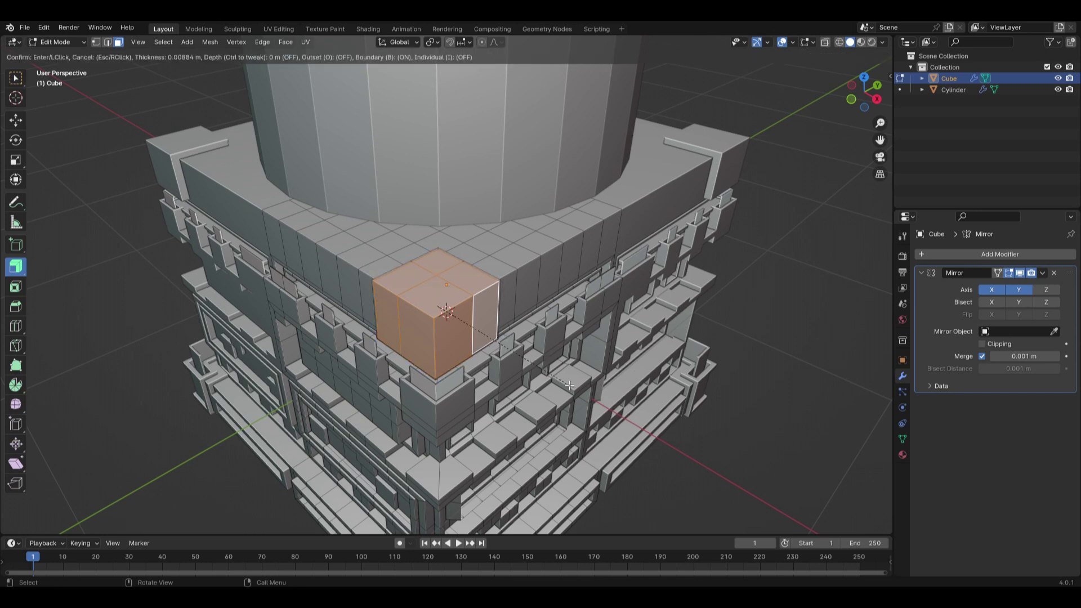
pyautogui.click(459, 281)
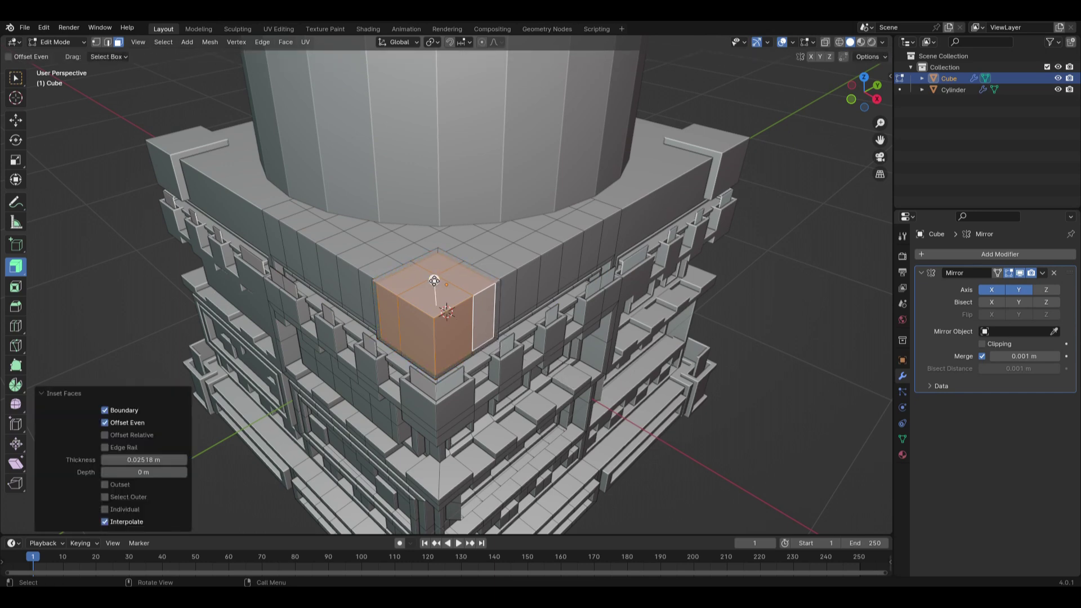
# Extrude the inset corner faces outward 0.0357 m with even offset, and inset them once more.
pyautogui.hotkey('alt', 's')
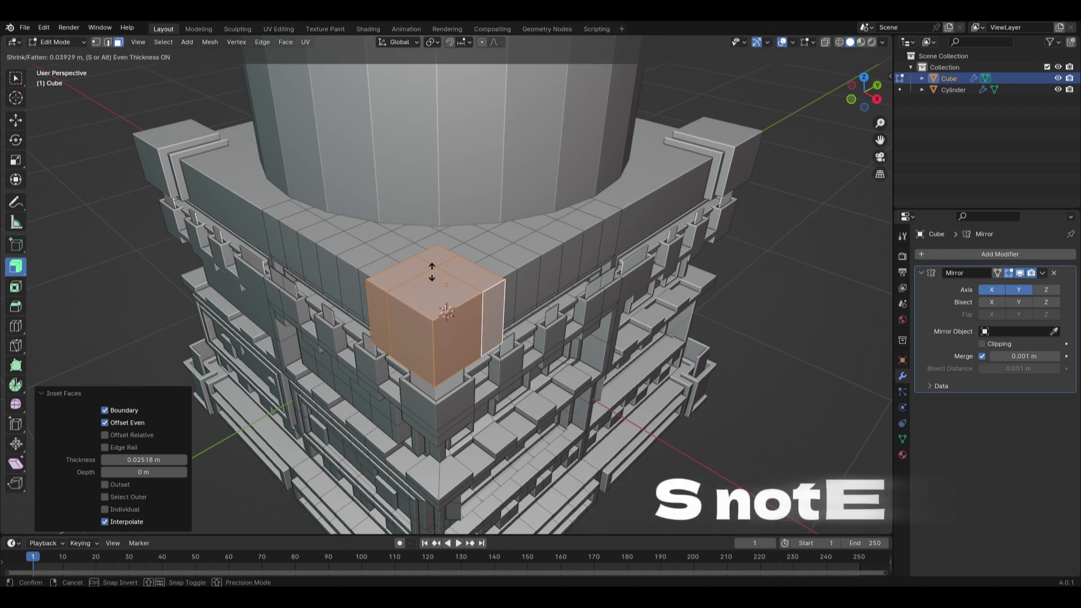
pyautogui.click(432, 272)
pyautogui.press('i')
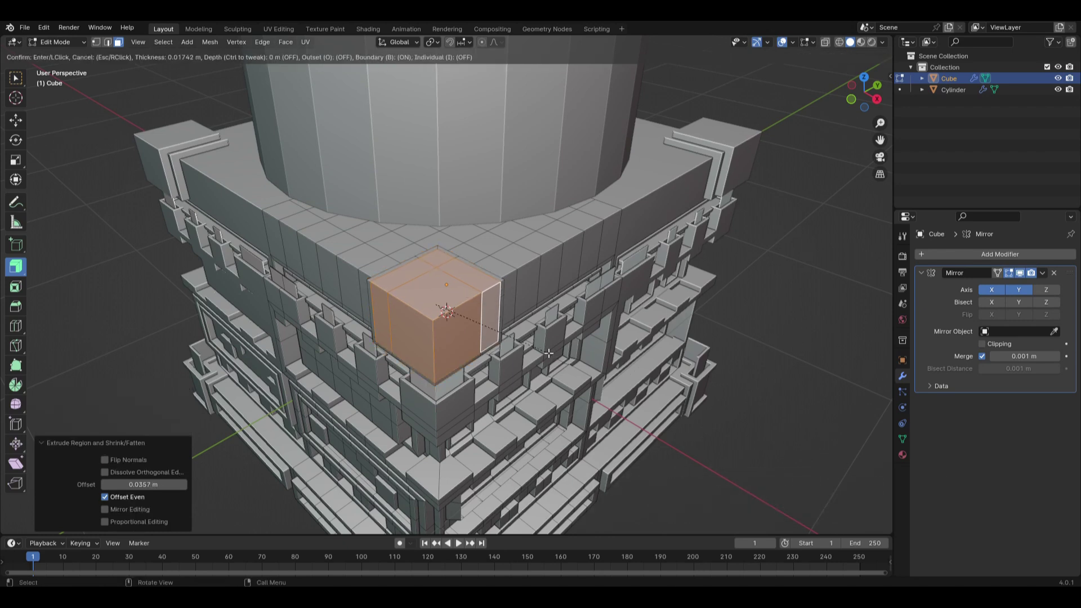
pyautogui.click(503, 333)
pyautogui.rightClick(430, 288)
pyautogui.click(430, 289)
pyautogui.click(401, 308)
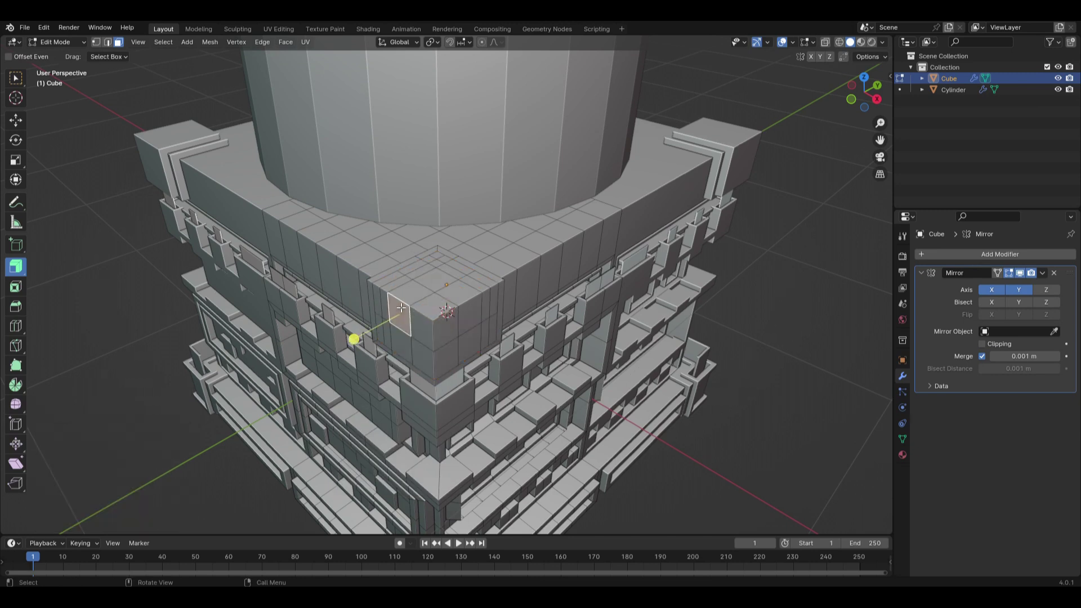
# Select an alternating pattern of faces on the top block's protruding corner and extrude them outward along their normals.
pyautogui.keyDown('shift'); pyautogui.click(433, 328); pyautogui.keyUp('shift')
pyautogui.keyDown('shift'); pyautogui.click(438, 278); pyautogui.keyUp('shift')
pyautogui.keyDown('shift'); pyautogui.click(471, 310); pyautogui.keyUp('shift')
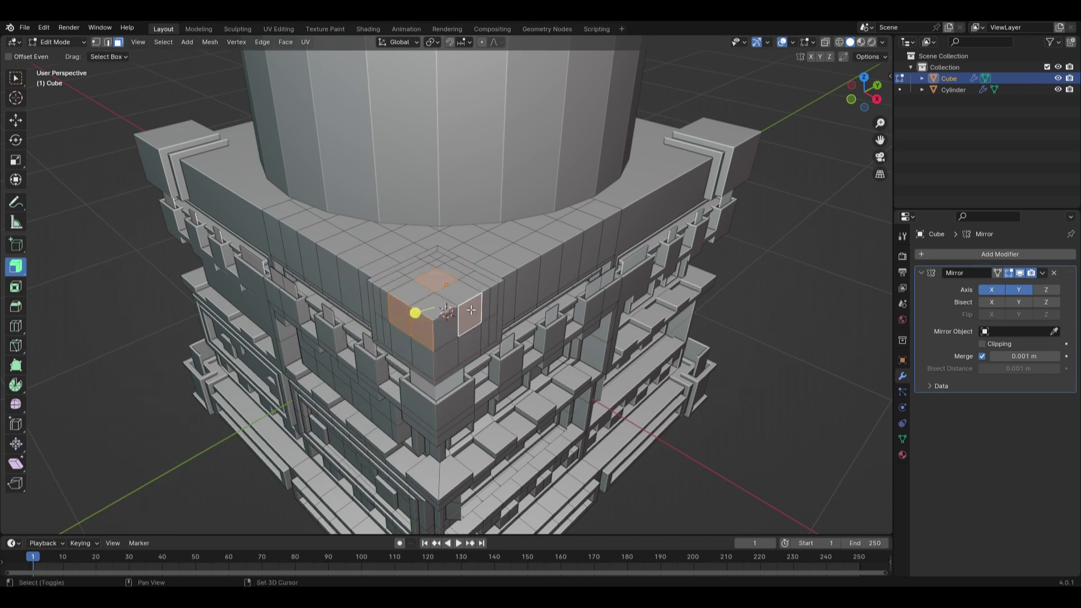
pyautogui.keyDown('shift'); pyautogui.click(453, 353); pyautogui.keyUp('shift')
pyautogui.keyDown('shift'); pyautogui.click(407, 348); pyautogui.keyUp('shift')
pyautogui.keyDown('shift'); pyautogui.click(377, 299); pyautogui.keyUp('shift')
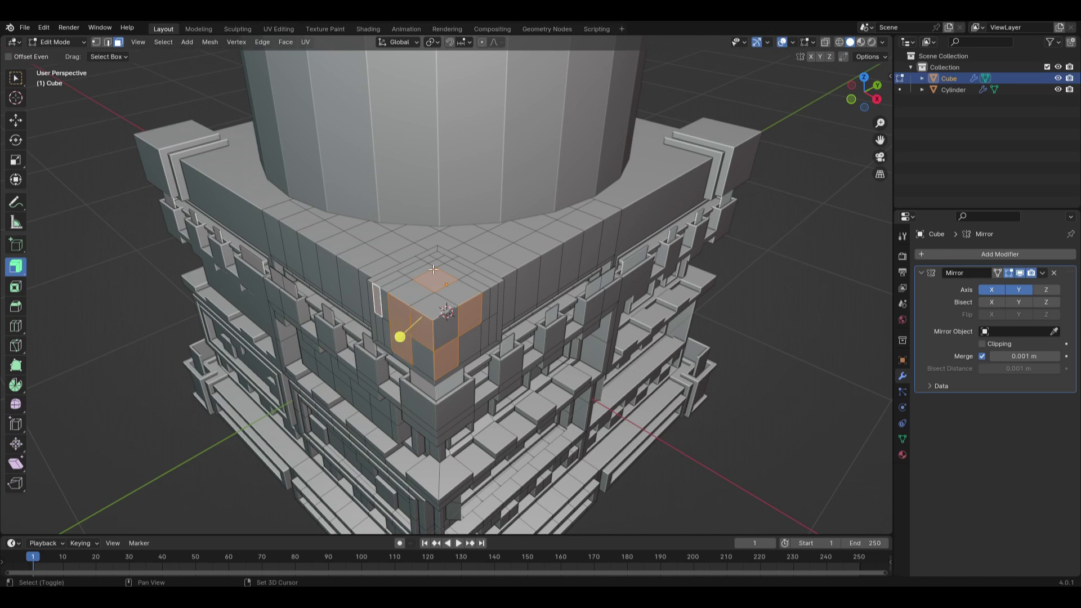
pyautogui.keyDown('shift'); pyautogui.click(482, 297); pyautogui.keyUp('shift')
pyautogui.keyDown('shift'); pyautogui.click(496, 309); pyautogui.keyUp('shift')
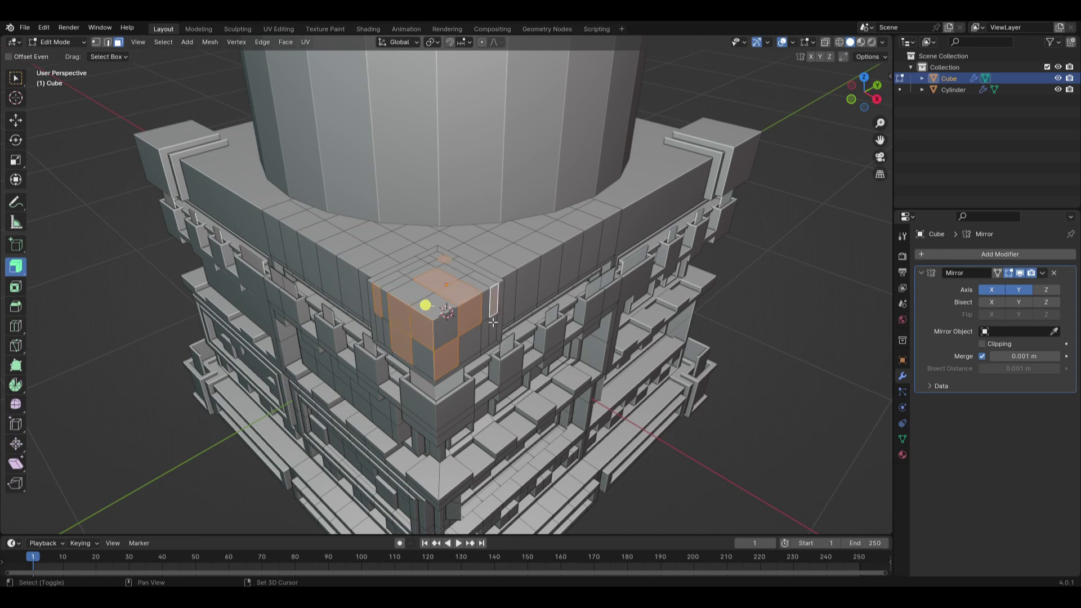
pyautogui.hotkey('alt', 's')
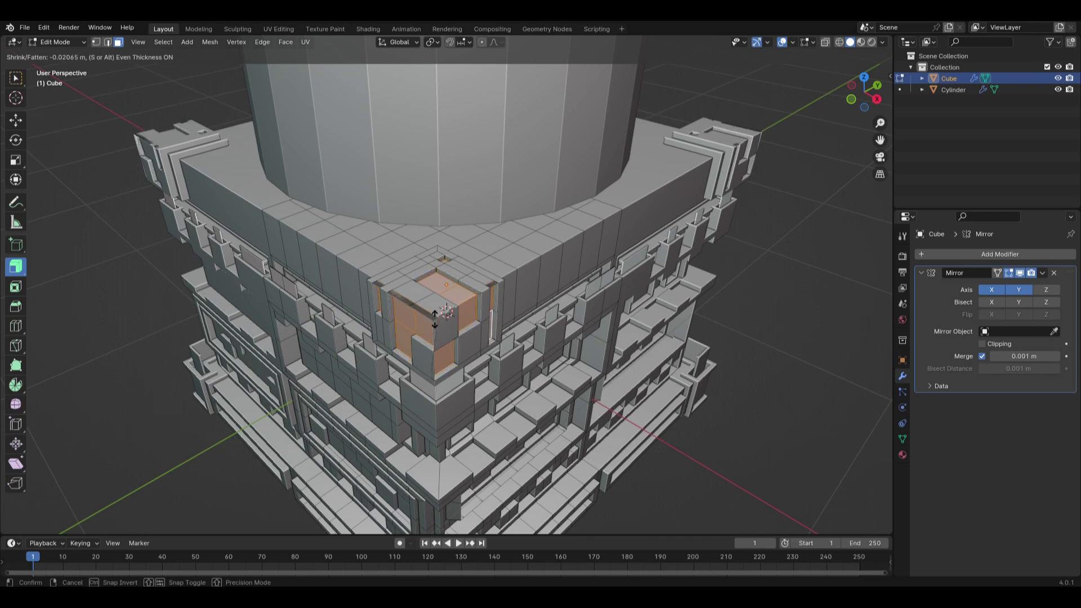
pyautogui.click(437, 311)
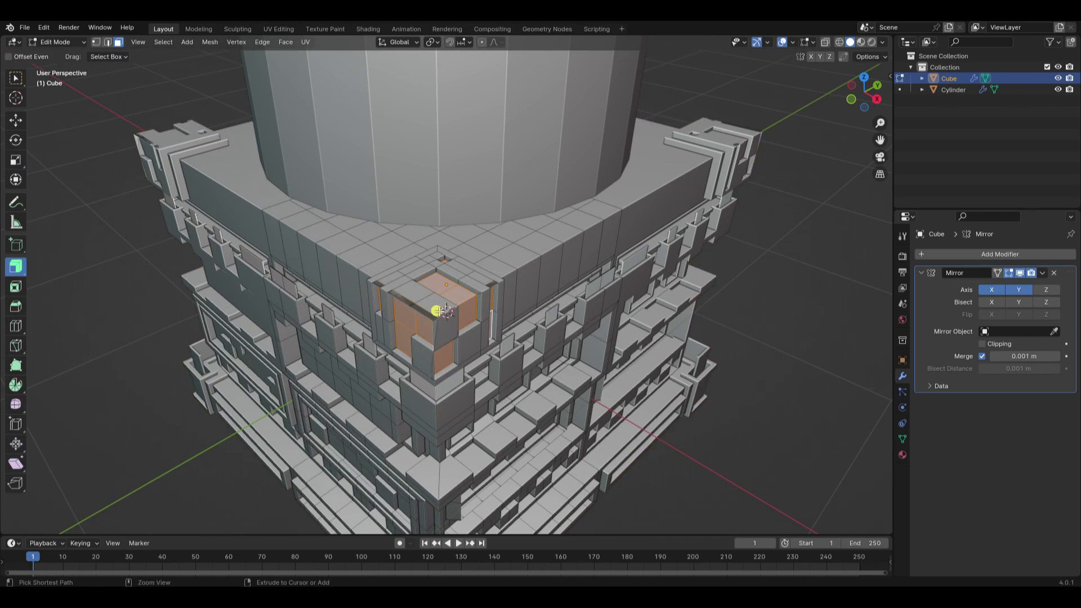
pyautogui.hotkey('ctrl', 'z')
pyautogui.moveTo(435, 309); pyautogui.dragTo(434, 305)
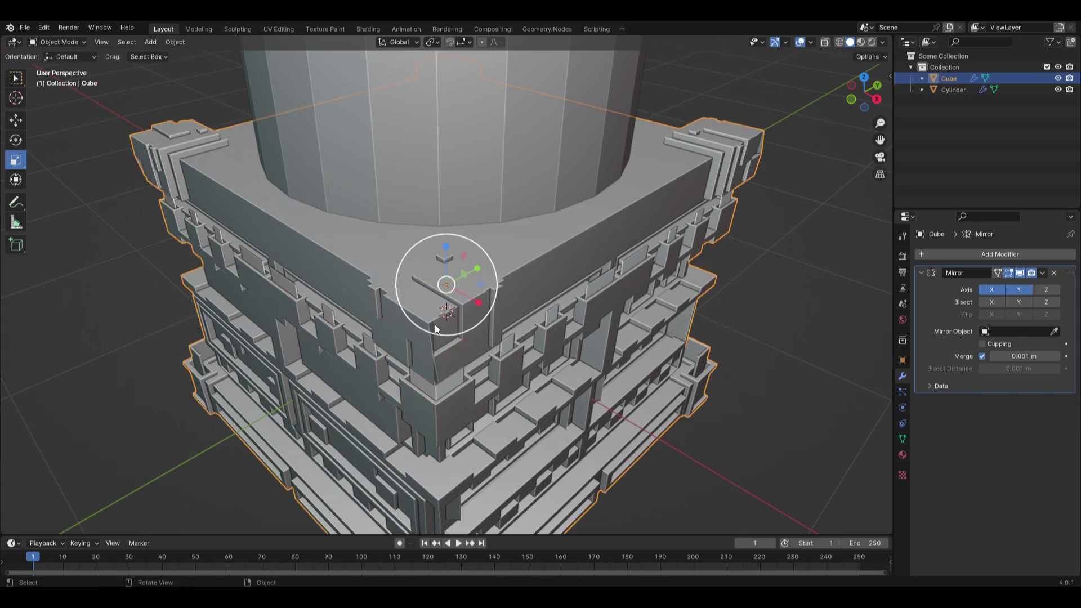
# Examine the raised block pattern on the top block's corner up close.
pyautogui.scroll(4, 401, 325)
pyautogui.moveTo(401, 327); pyautogui.dragTo(386, 366, button='middle')
pyautogui.press('Tab')
pyautogui.scroll(-4, 454, 326)
pyautogui.press('Tab')
pyautogui.scroll(3, 262, 342)
pyautogui.press('Tab')
# Select a scattered pattern of faces on the top block's upper surface around the shaft and extrude them upward 0.023217 m.
pyautogui.moveTo(301, 287); pyautogui.dragTo(603, 311, button='middle')
pyautogui.press('b')
pyautogui.moveTo(604, 311); pyautogui.dragTo(588, 279)
pyautogui.keyDown('shift'); pyautogui.click(522, 302); pyautogui.keyUp('shift')
pyautogui.keyDown('shift'); pyautogui.click(452, 298); pyautogui.keyUp('shift')
pyautogui.keyDown('shift'); pyautogui.click(655, 185); pyautogui.keyUp('shift')
pyautogui.moveTo(658, 243); pyautogui.dragTo(501, 272, button='middle')
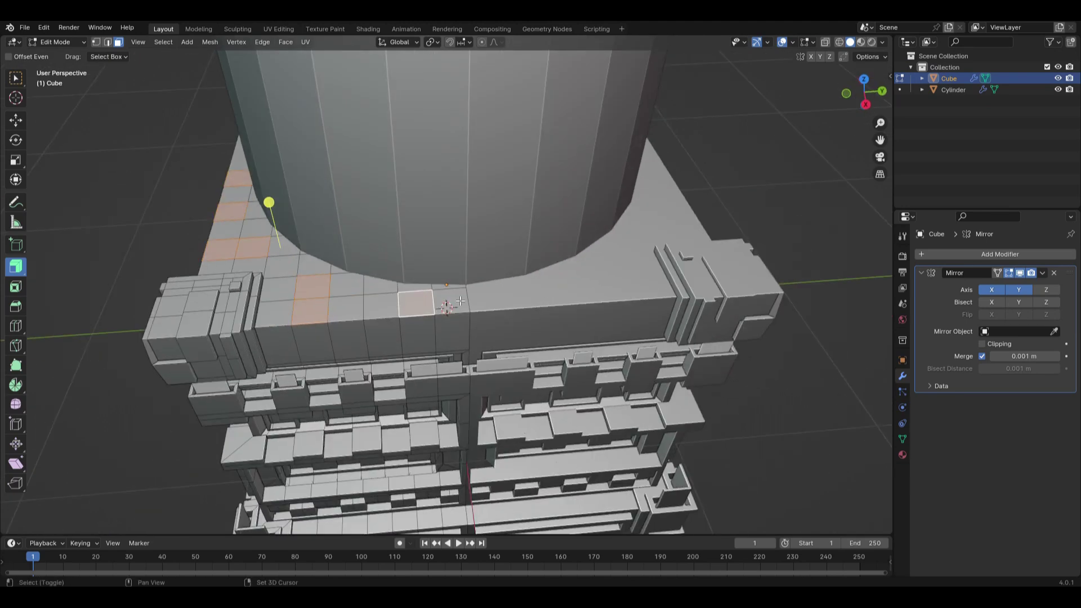
pyautogui.keyDown('shift'); pyautogui.click(353, 281); pyautogui.keyUp('shift')
pyautogui.keyDown('shift'); pyautogui.click(291, 259); pyautogui.keyUp('shift')
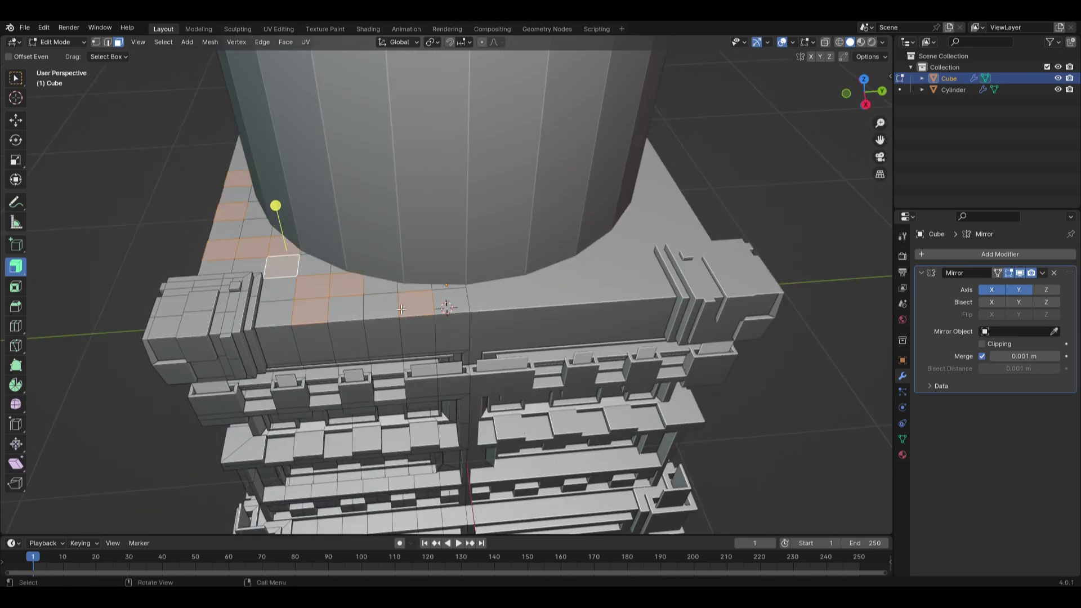
pyautogui.moveTo(389, 312); pyautogui.dragTo(417, 307, button='middle')
pyautogui.press('e')
pyautogui.click(433, 302)
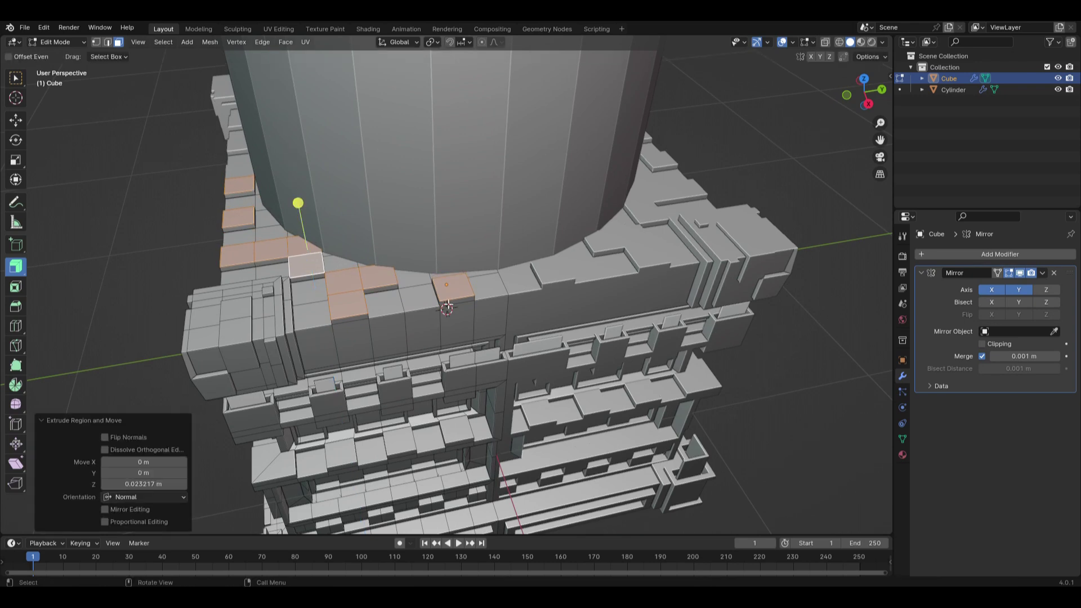
# Inset the raised top faces by 0.01416 m and sink the inset faces 0.015205 m.
pyautogui.press('i')
pyautogui.click(312, 215)
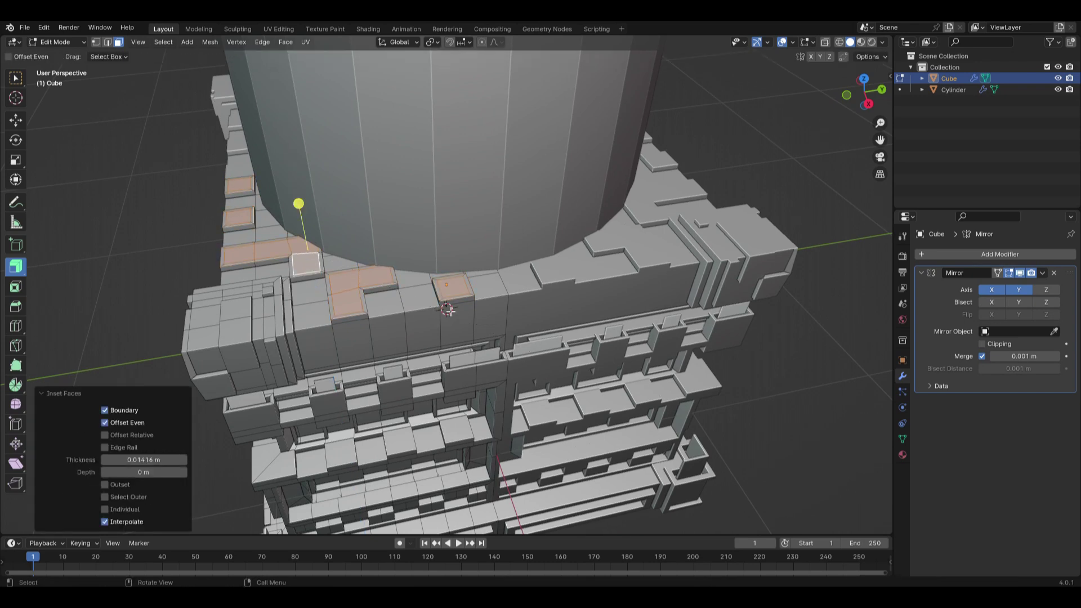
pyautogui.press('e')
pyautogui.click(572, 359)
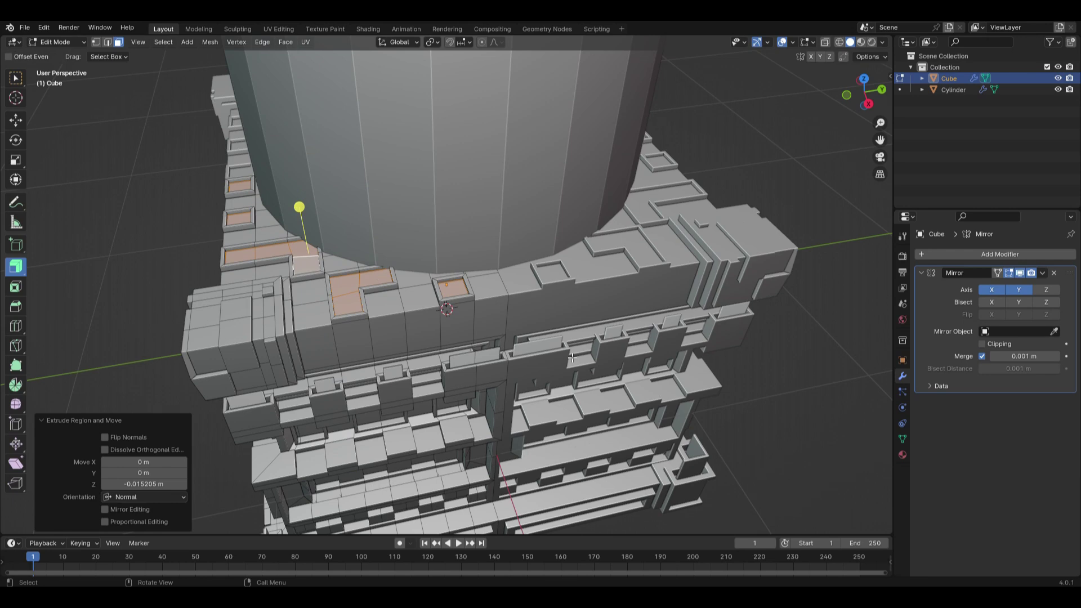
# Inset the sunken top faces by 0.02497 m and extrude them upward about 0.035 m.
pyautogui.press('i')
pyautogui.click(654, 385)
pyautogui.press('e')
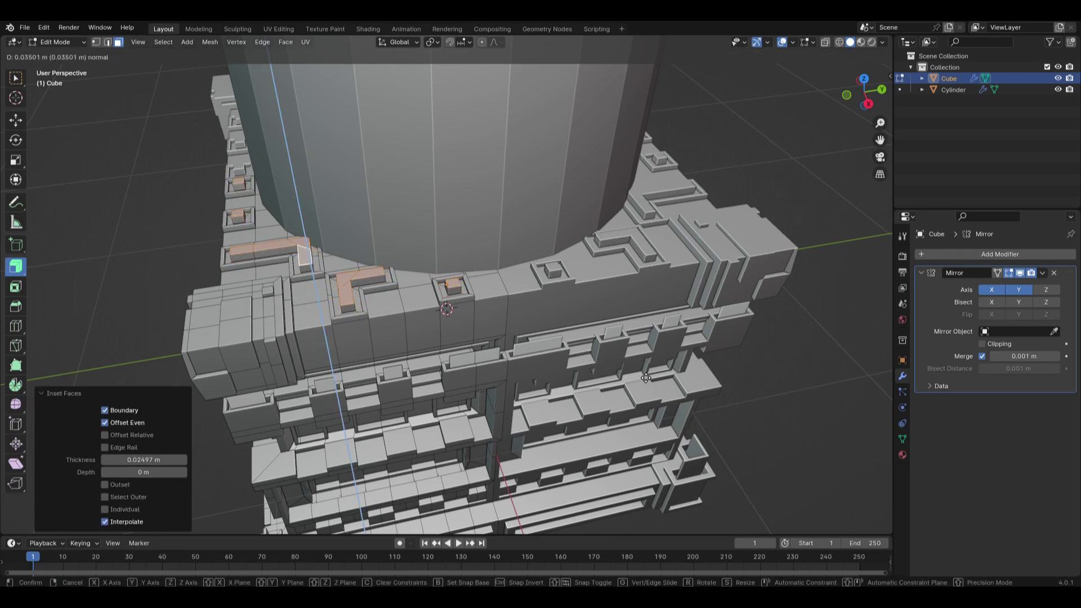
pyautogui.click(654, 380)
# Examine the new top blocks and the plain sides of the top block from several distances.
pyautogui.press('Tab')
pyautogui.moveTo(682, 378); pyautogui.dragTo(676, 342, button='middle')
pyautogui.scroll(-3, 759, 359)
pyautogui.click(756, 355)
pyautogui.scroll(3, 676, 342)
pyautogui.click(469, 219)
pyautogui.moveTo(469, 219); pyautogui.dragTo(430, 220, button='middle')
pyautogui.press('Tab')
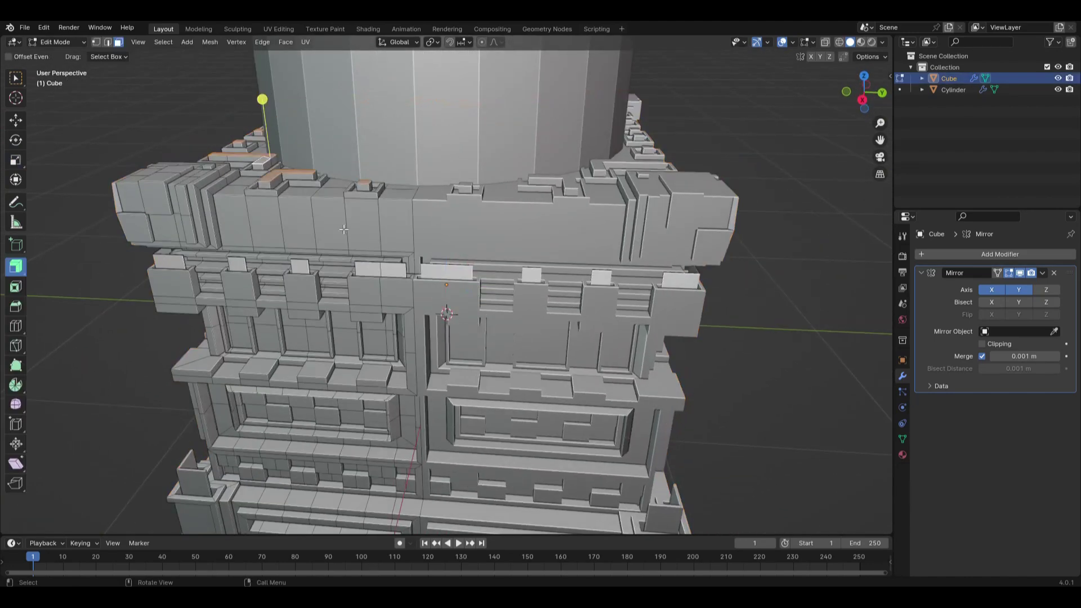
# Select the plain side faces of the top block between corner and centre and inset them by 0.02655 m.
pyautogui.moveTo(234, 208); pyautogui.dragTo(395, 236)
pyautogui.moveTo(390, 225); pyautogui.dragTo(712, 178, button='middle')
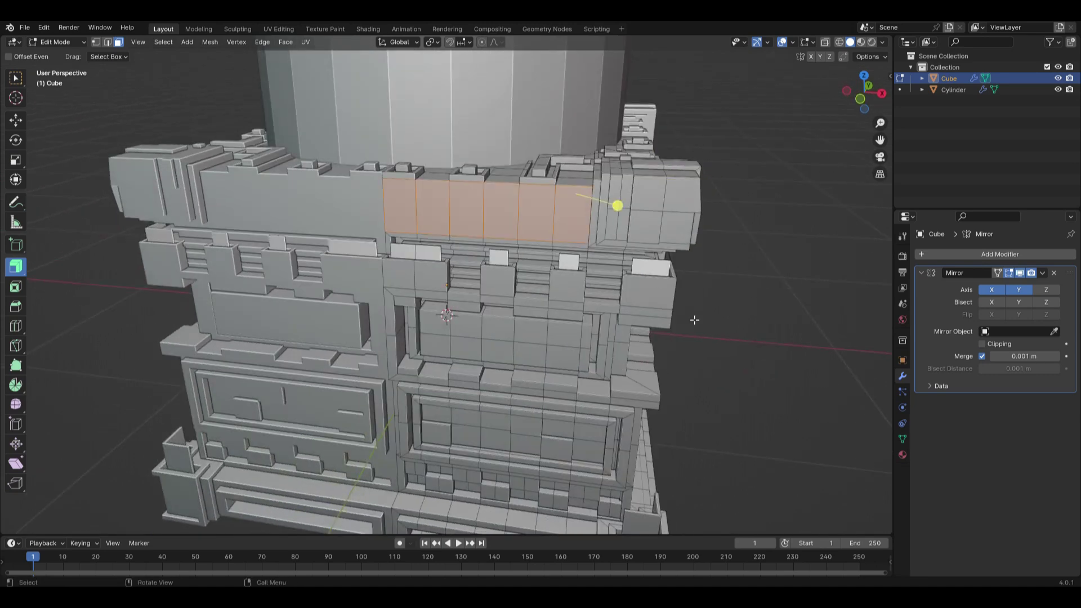
pyautogui.press('i')
pyautogui.click(690, 316)
pyautogui.moveTo(690, 315); pyautogui.dragTo(614, 331, button='middle')
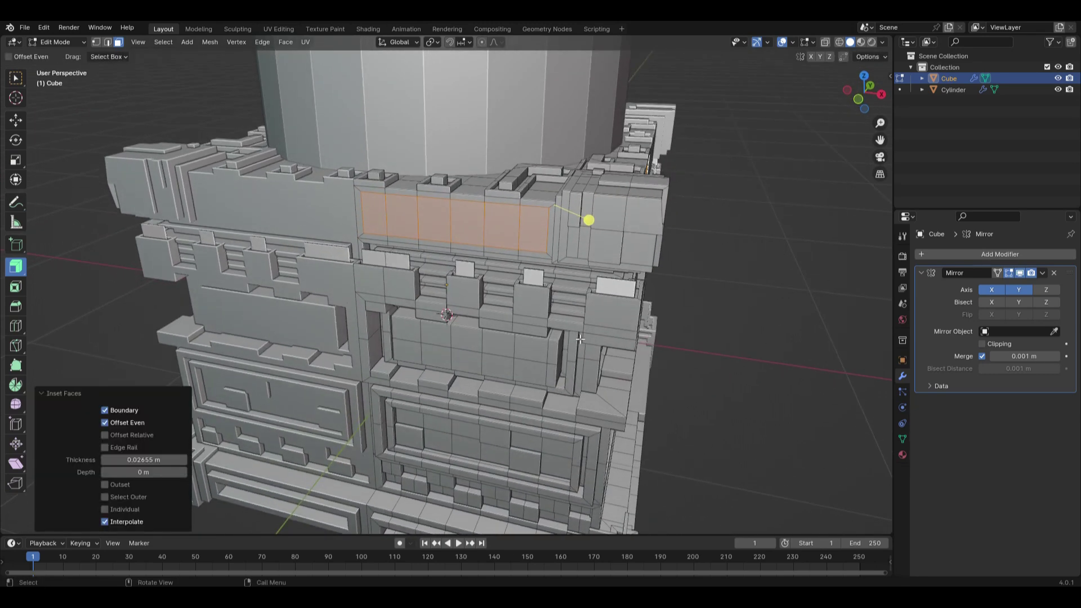
# Extrude the top block's inset side panels along their normals and inset them by another 0.025 m.
pyautogui.press('e')
pyautogui.click(601, 224)
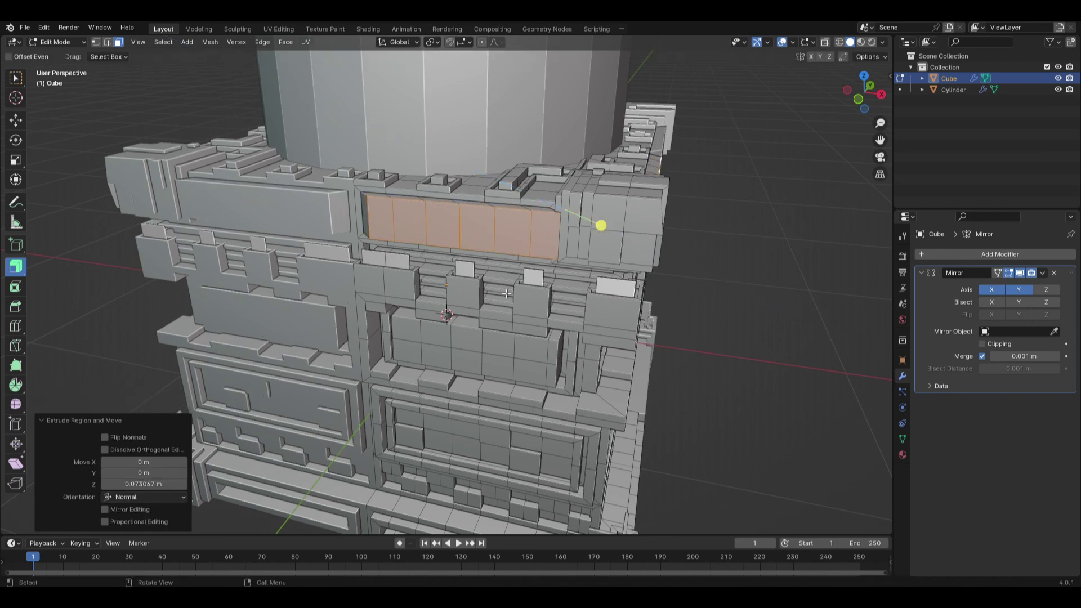
pyautogui.hotkey('alt', 's')
pyautogui.click(597, 228)
pyautogui.press('i')
pyautogui.click(704, 304)
# Extrude the inner side panel faces 0.0306 m along their normals.
pyautogui.press('e')
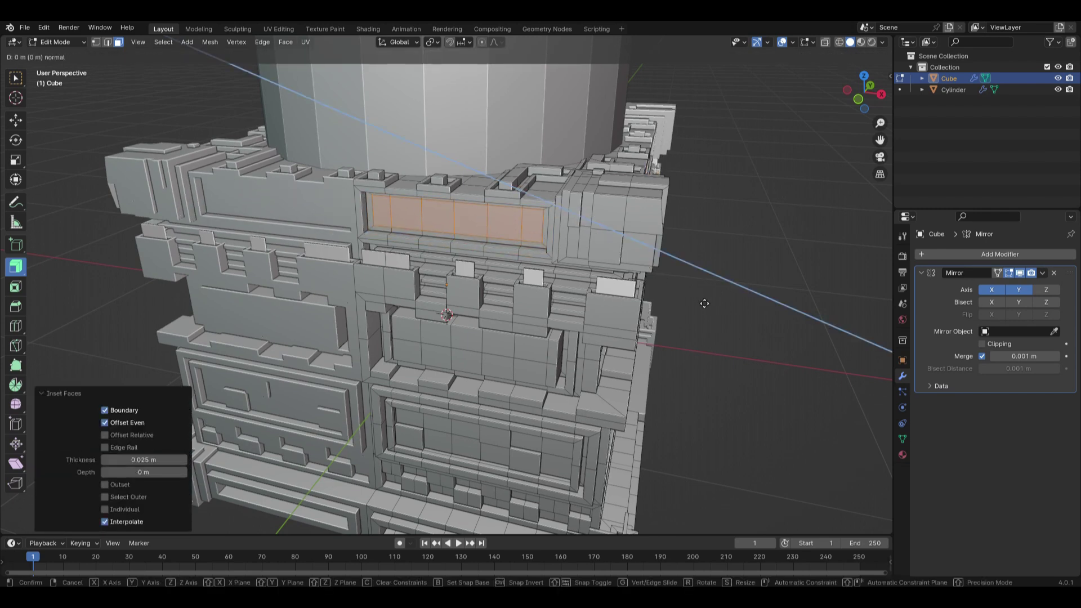
pyautogui.click(693, 302)
pyautogui.hotkey('ctrl', 'z')
pyautogui.moveTo(584, 218); pyautogui.dragTo(578, 213)
# Inset the side panel faces by 0.01316 m and extrude them 0.0292 m along their normals.
pyautogui.press('i')
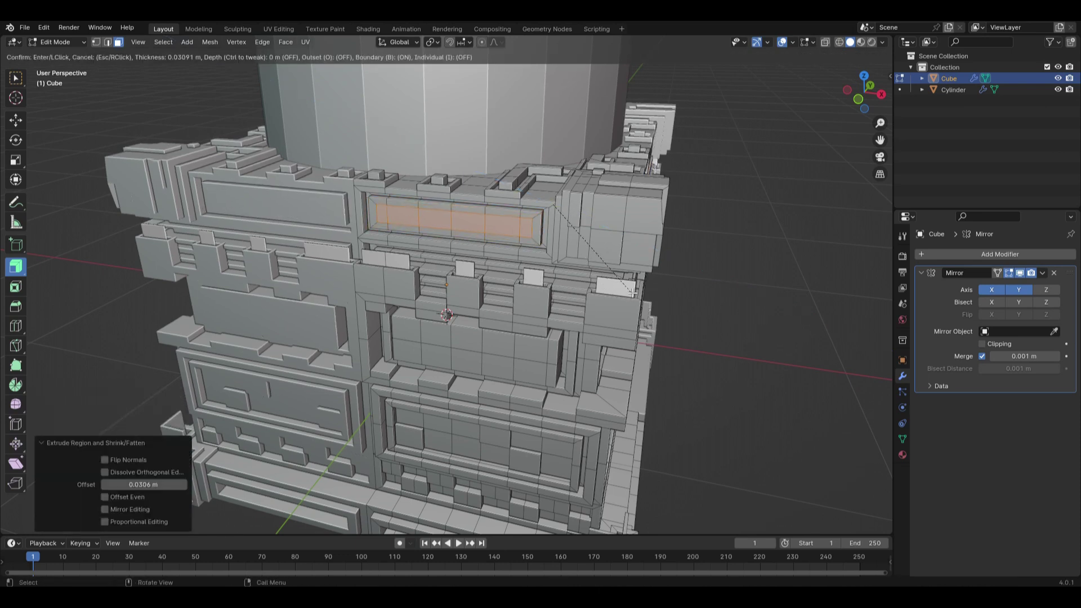
pyautogui.click(635, 295)
pyautogui.press('e')
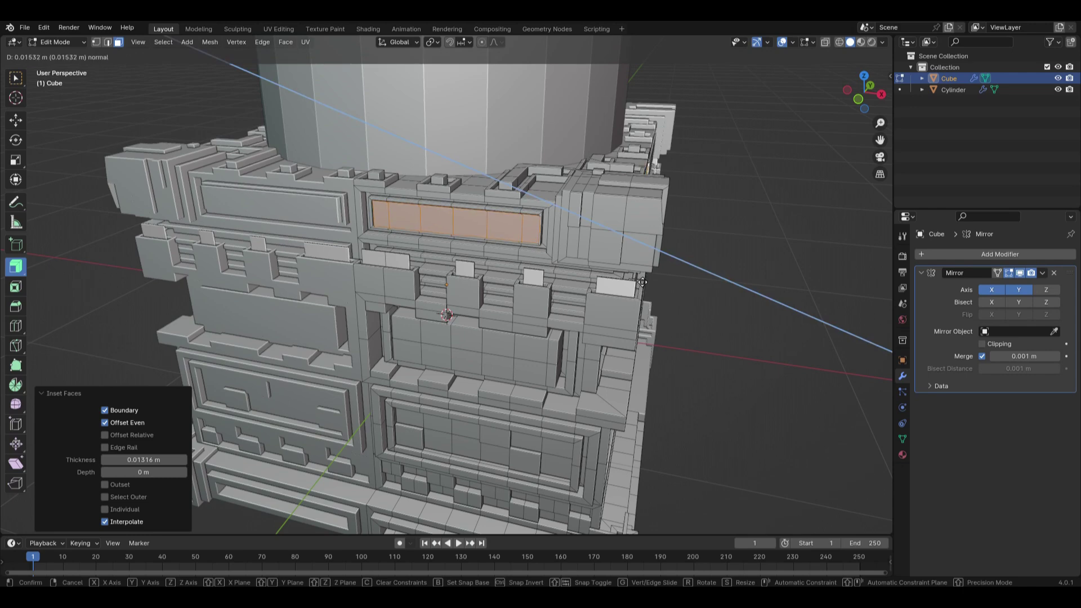
pyautogui.click(642, 282)
pyautogui.moveTo(642, 281); pyautogui.dragTo(558, 261, button='middle')
pyautogui.hotkey('alt', 's')
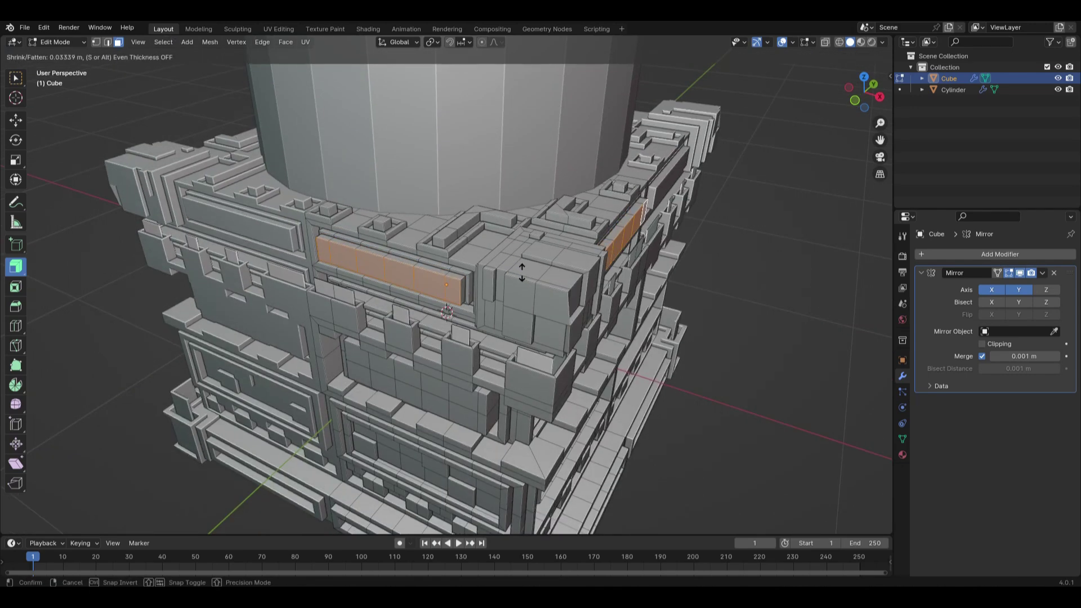
pyautogui.click(526, 280)
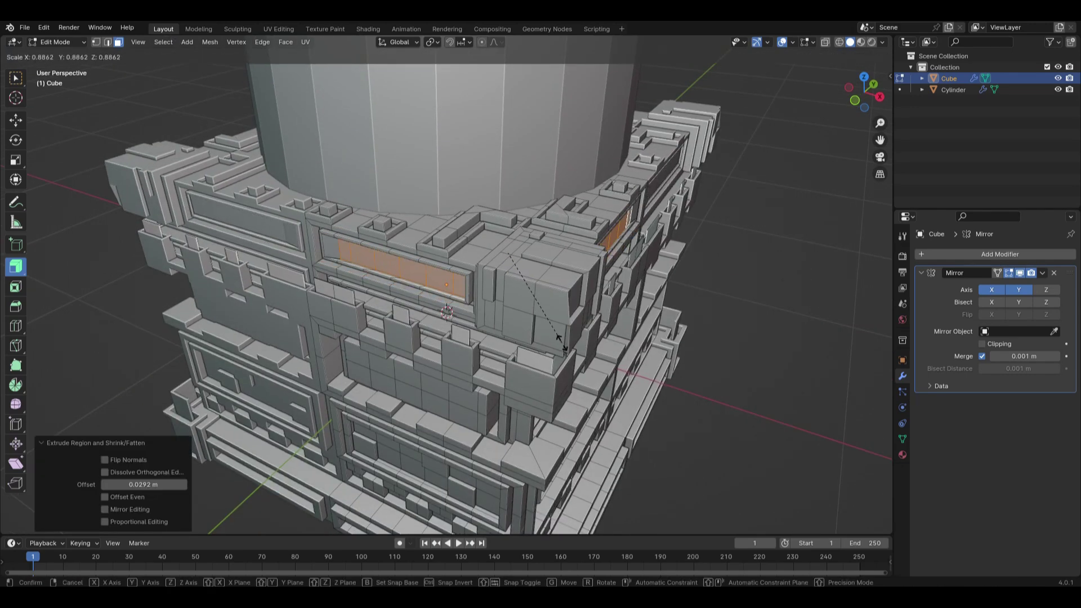
# Try to move the side panel faces vertically along the global Z axis.
pyautogui.moveTo(453, 303); pyautogui.dragTo(415, 256, button='middle')
pyautogui.press('g')
pyautogui.press('z')
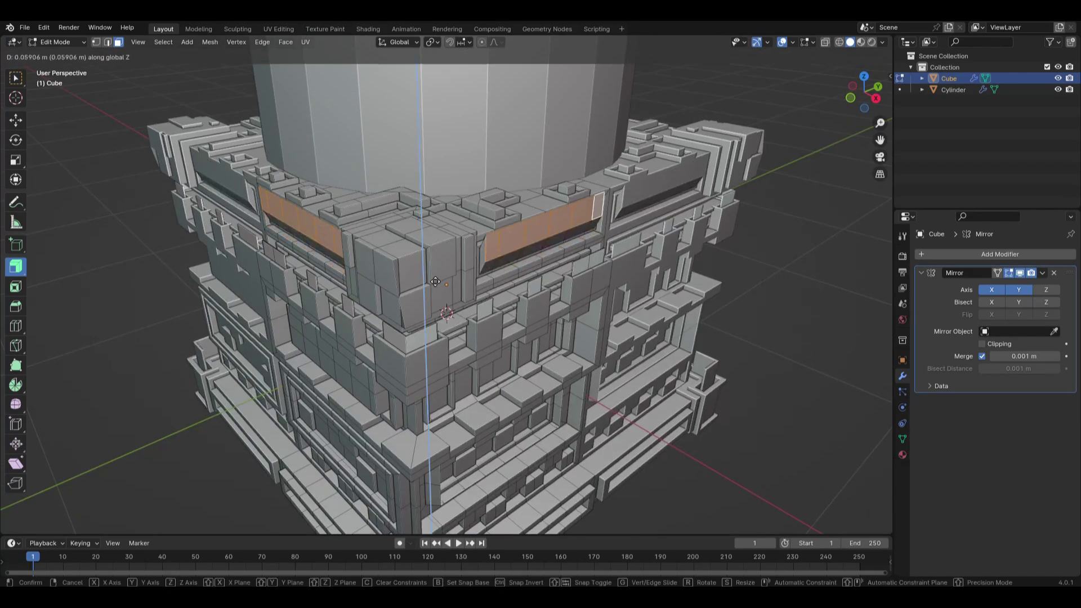
pyautogui.click(435, 281)
pyautogui.hotkey('ctrl', 'z')
pyautogui.press('g')
pyautogui.press('z')
pyautogui.click(447, 330)
pyautogui.hotkey('ctrl', 'z')
# Inset the top block's side panel faces by 0.03945 m and recess them about 0.056 m along their normals.
pyautogui.moveTo(451, 333); pyautogui.dragTo(309, 351, button='middle')
pyautogui.press('Tab')
pyautogui.moveTo(360, 355); pyautogui.dragTo(651, 334, button='middle')
pyautogui.press('Tab')
pyautogui.press('i')
pyautogui.click(383, 279)
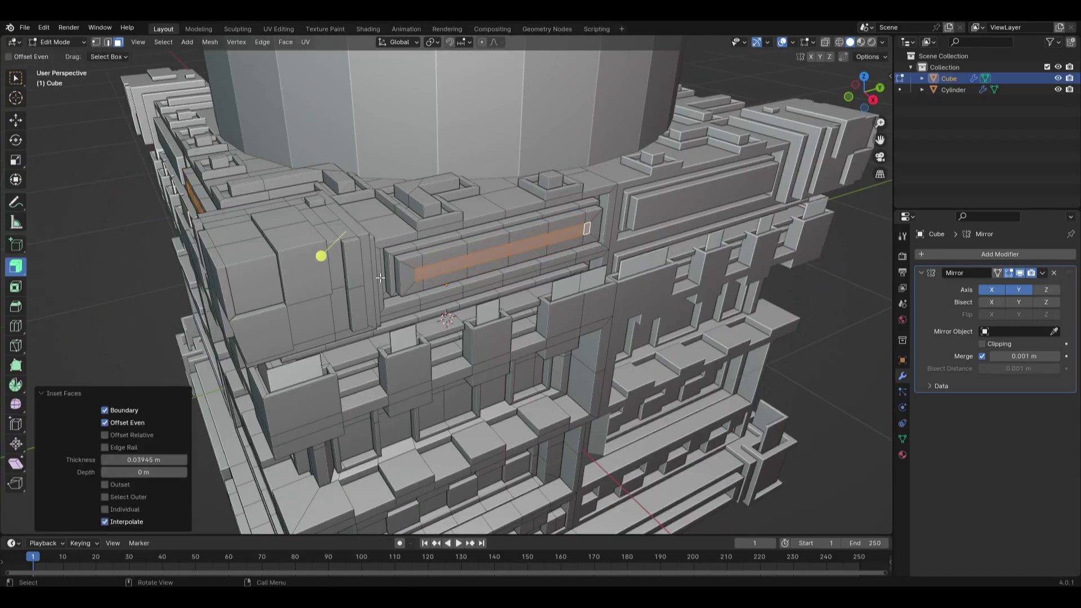
pyautogui.hotkey('alt', 's')
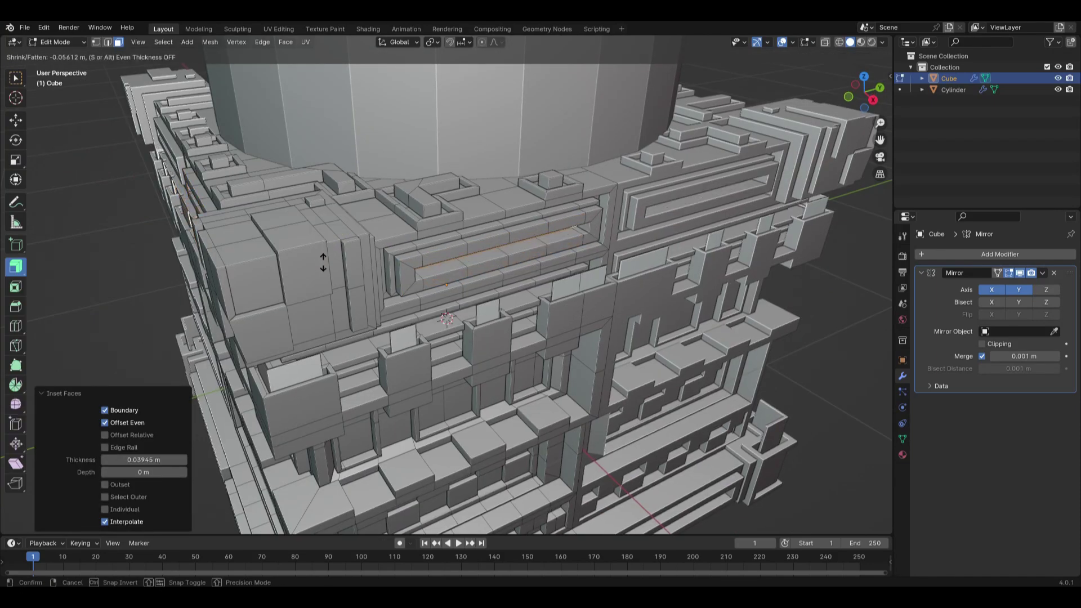
pyautogui.click(323, 262)
# Examine the detailed base and the whole pillar from farther away.
pyautogui.press('Tab')
pyautogui.moveTo(569, 293); pyautogui.dragTo(691, 362, button='middle')
pyautogui.scroll(-3, 503, 339)
pyautogui.moveTo(723, 370); pyautogui.dragTo(722, 374)
pyautogui.scroll(-2, 722, 374)
pyautogui.click(707, 372)
pyautogui.moveTo(694, 370); pyautogui.dragTo(677, 357, button='middle')
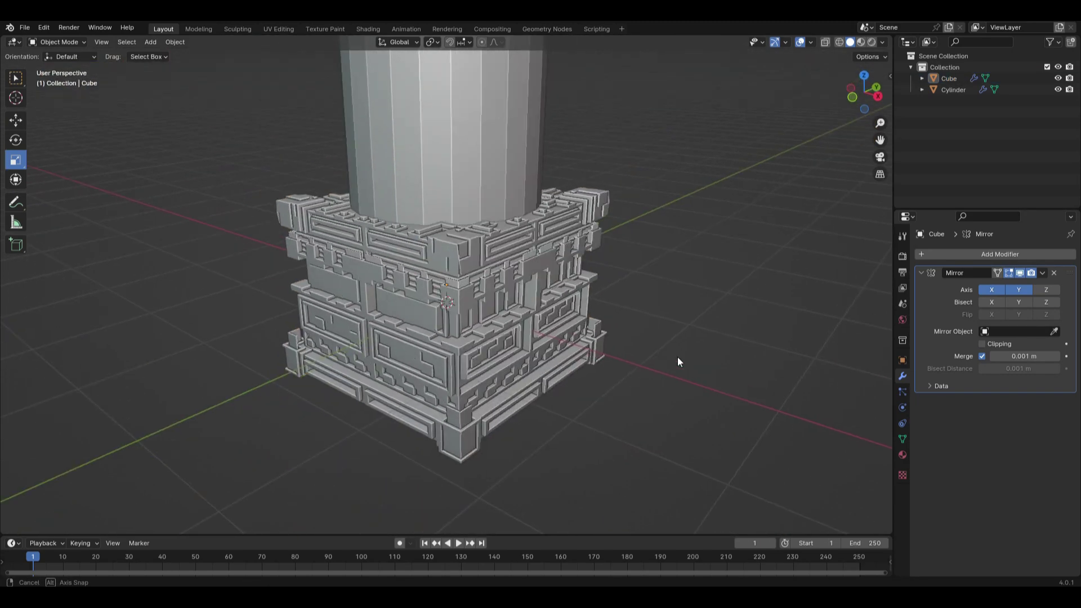
pyautogui.scroll(-2, 677, 356)
pyautogui.click(480, 281)
pyautogui.scroll(-3, 623, 277)
pyautogui.click(549, 301)
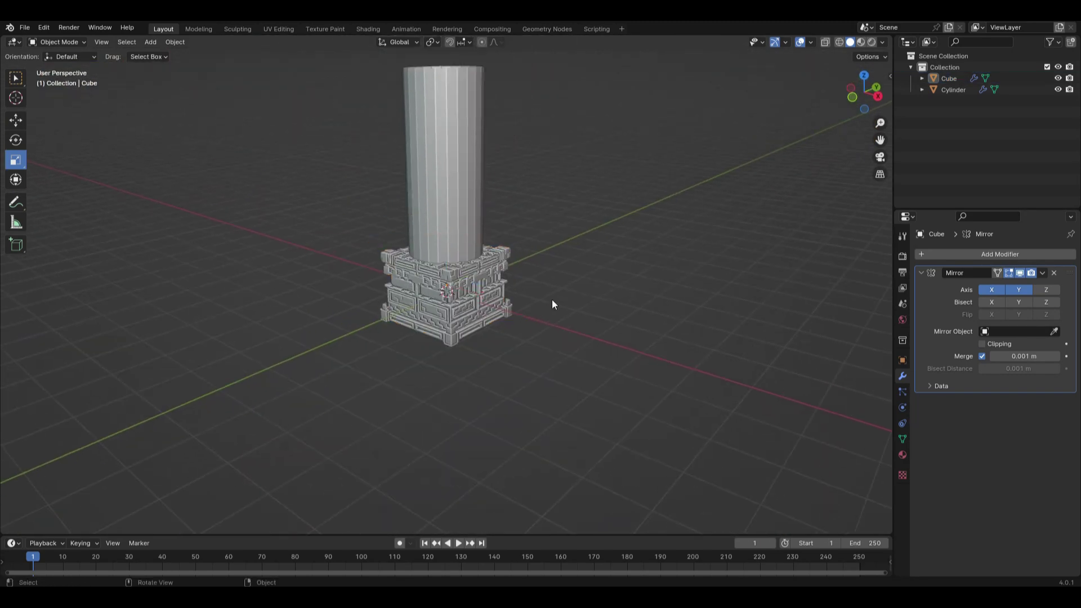
# Select the shaft cylinder and frame it in the view.
pyautogui.click(450, 209)
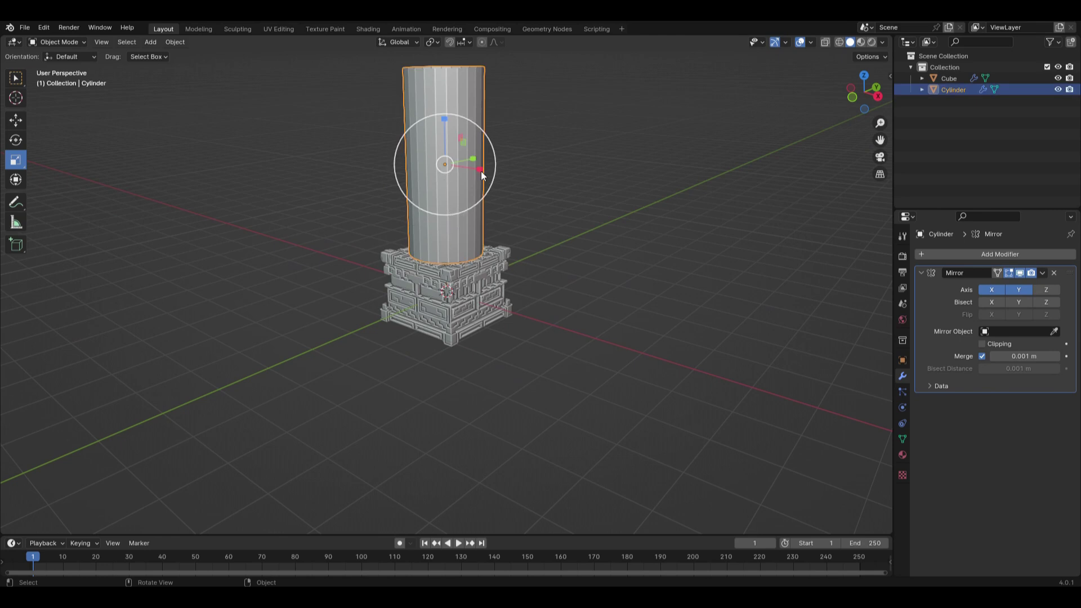
pyautogui.click(100, 44)
pyautogui.click(164, 116)
pyautogui.scroll(-4, 527, 294)
pyautogui.scroll(4, 530, 290)
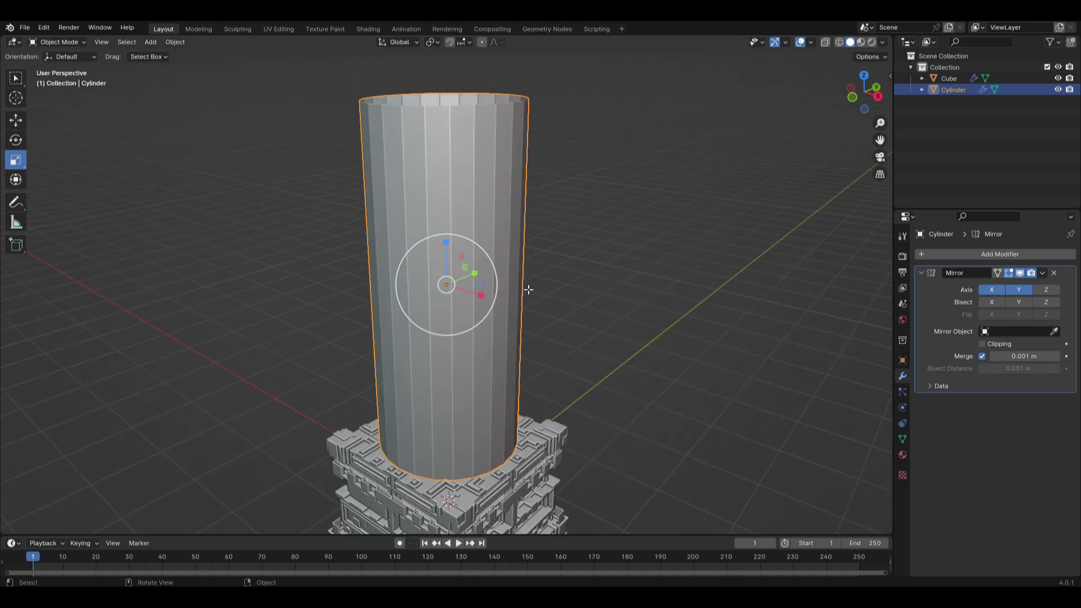
# Select alternate vertical side faces around one quarter of the shaft for editing.
pyautogui.press('Tab')
pyautogui.moveTo(529, 289); pyautogui.dragTo(515, 262, button='middle')
pyautogui.scroll(-4, 450, 284)
pyautogui.click(451, 285)
pyautogui.moveTo(450, 284)
pyautogui.mouseDown(button='middle')
pyautogui.moveTo(445, 305)
pyautogui.moveTo(467, 307)
pyautogui.moveTo(457, 277)
pyautogui.mouseUp(button='middle')
pyautogui.scroll(3, 457, 276)
pyautogui.click(457, 277)
pyautogui.keyDown('shift'); pyautogui.click(415, 257); pyautogui.keyUp('shift')
pyautogui.moveTo(354, 262); pyautogui.dragTo(434, 282, button='middle')
pyautogui.keyDown('shift'); pyautogui.click(437, 275); pyautogui.keyUp('shift')
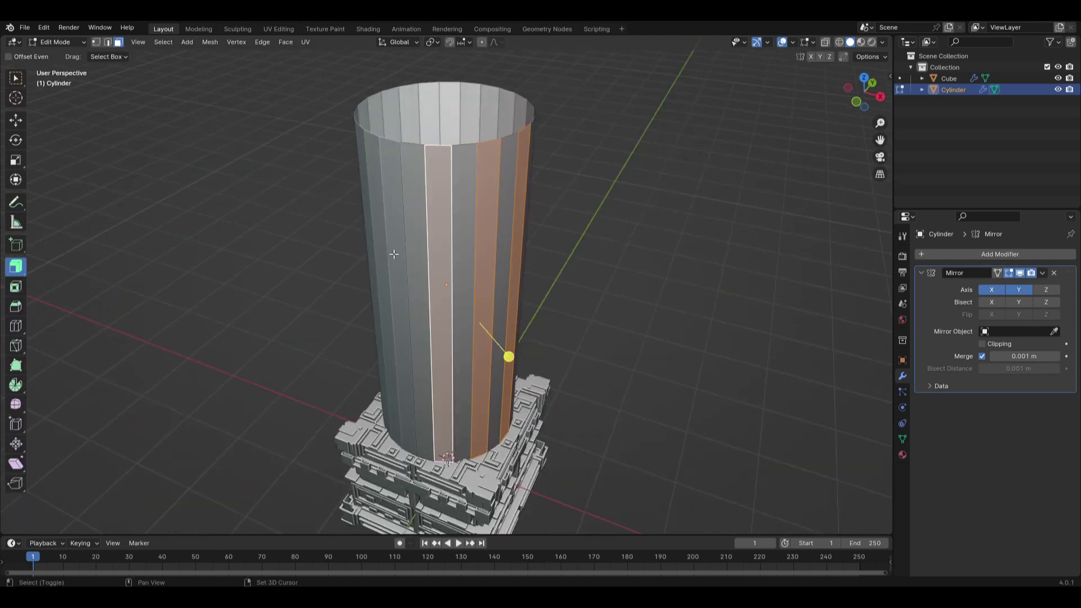
pyautogui.keyDown('shift'); pyautogui.click(414, 239); pyautogui.keyUp('shift')
pyautogui.keyDown('shift'); pyautogui.click(423, 233); pyautogui.keyUp('shift')
pyautogui.moveTo(518, 223); pyautogui.dragTo(460, 238, button='middle')
# Extrude the alternate shaft faces outward along their normals.
pyautogui.moveTo(413, 379); pyautogui.dragTo(416, 369)
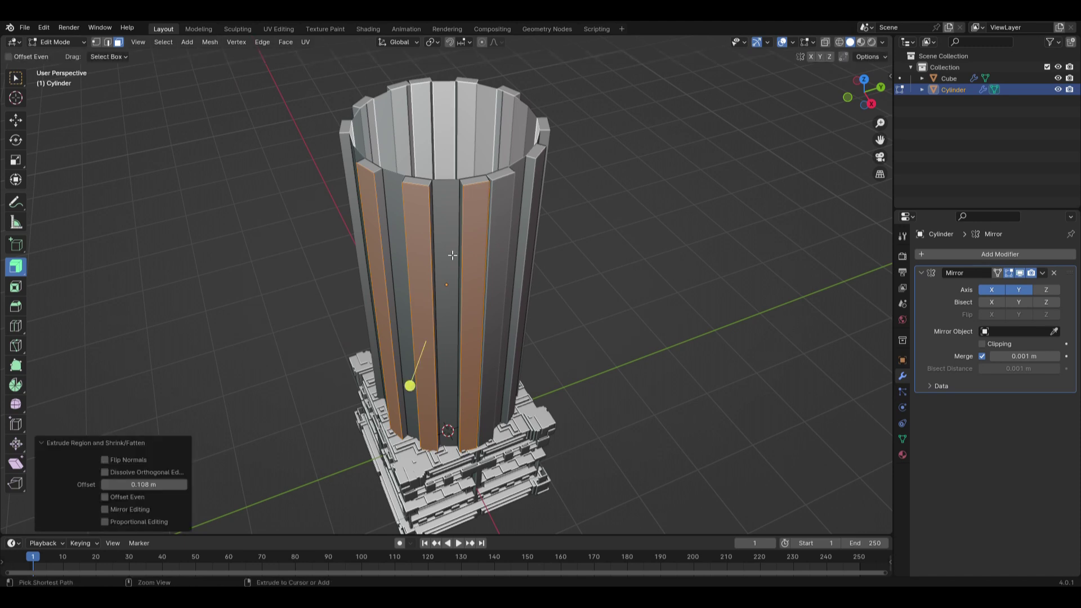
pyautogui.hotkey('ctrl', 'z')
pyautogui.hotkey('ctrl', 'z')
pyautogui.moveTo(384, 245); pyautogui.dragTo(418, 244, button='middle')
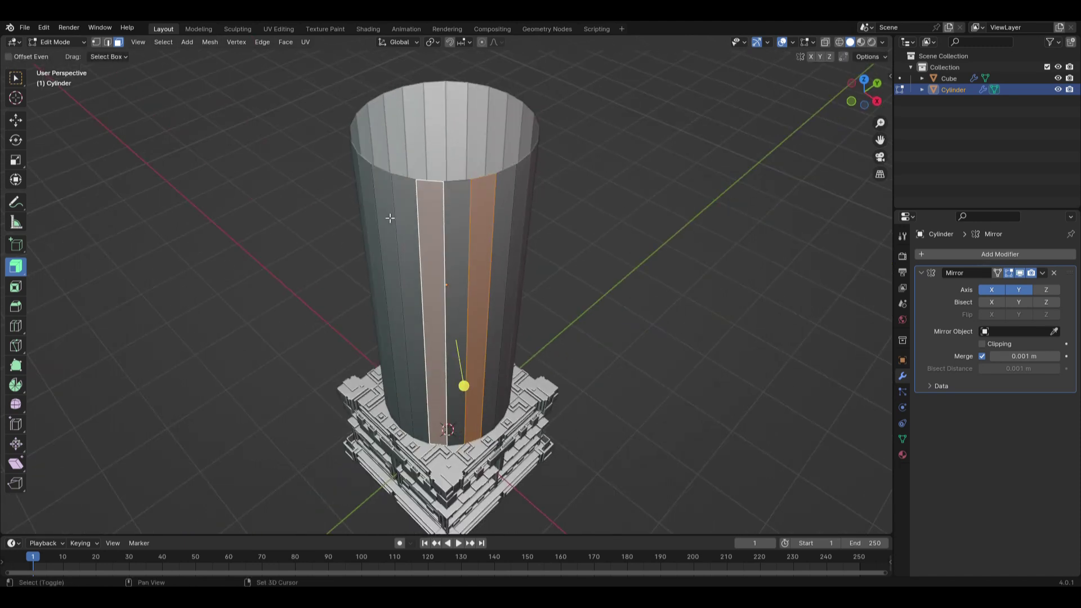
pyautogui.moveTo(427, 382); pyautogui.dragTo(433, 374)
# Select three alternate side faces in the shaft's editable quarter and extrude them along their normals.
pyautogui.moveTo(463, 297); pyautogui.dragTo(430, 296, button='middle')
pyautogui.click(451, 281)
pyautogui.keyDown('shift'); pyautogui.click(402, 242); pyautogui.keyUp('shift')
pyautogui.keyDown('shift'); pyautogui.click(490, 219); pyautogui.keyUp('shift')
pyautogui.press('e')
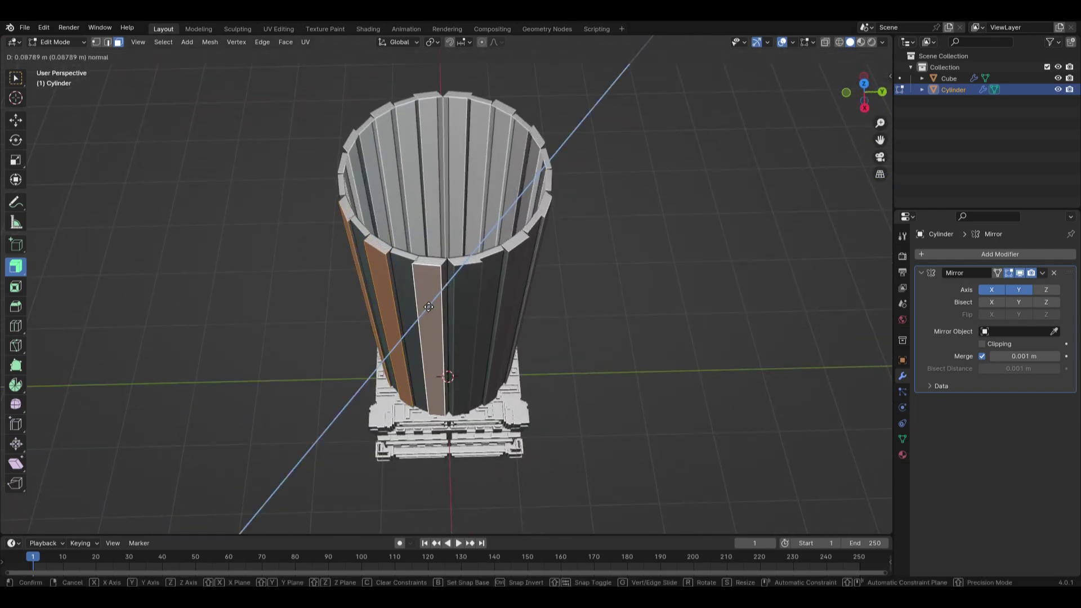
pyautogui.click(428, 306)
pyautogui.hotkey('ctrl', 'z')
pyautogui.moveTo(464, 335); pyautogui.dragTo(487, 359, button='middle')
pyautogui.moveTo(475, 378)
pyautogui.mouseDown()
pyautogui.moveTo(483, 362)
pyautogui.moveTo(491, 390)
pyautogui.mouseUp()
# Inset the selected shaft faces and recess them 0.0707 m along their normals.
pyautogui.press('i')
pyautogui.click(541, 399)
pyautogui.moveTo(491, 390)
pyautogui.mouseDown(button='middle')
pyautogui.moveTo(543, 368)
pyautogui.moveTo(496, 383)
pyautogui.moveTo(528, 364)
pyautogui.moveTo(476, 391)
pyautogui.mouseUp(button='middle')
# Subdivide the recessed shaft faces and try extruding an upper and a lower segment of one strip.
pyautogui.rightClick(443, 298)
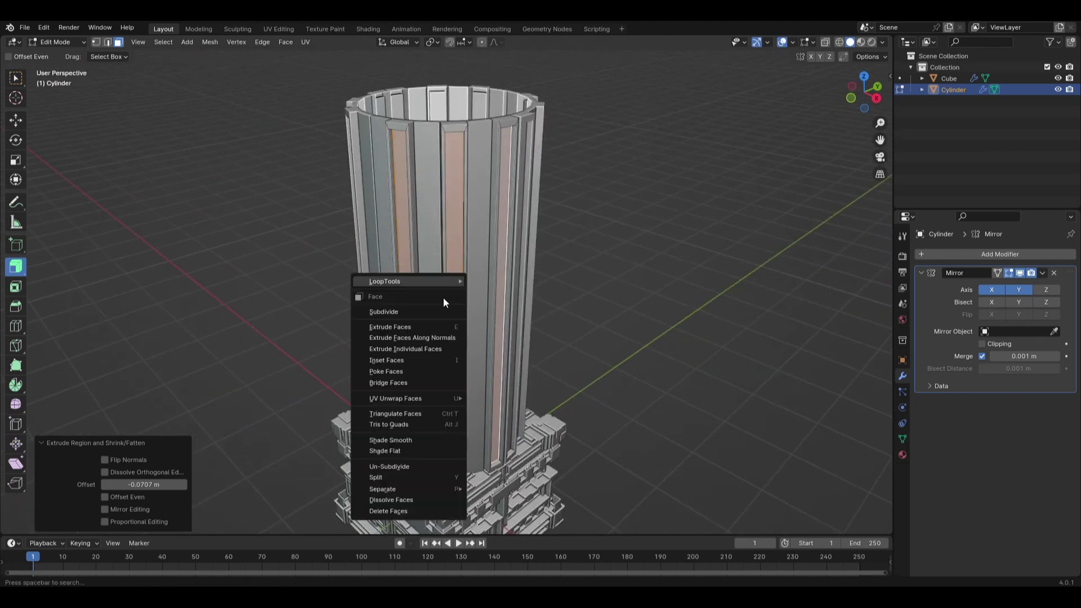
pyautogui.click(428, 309)
pyautogui.click(452, 225)
pyautogui.keyDown('shift'); pyautogui.click(461, 366); pyautogui.keyUp('shift')
pyautogui.moveTo(474, 372); pyautogui.dragTo(502, 391, button='middle')
pyautogui.press('e')
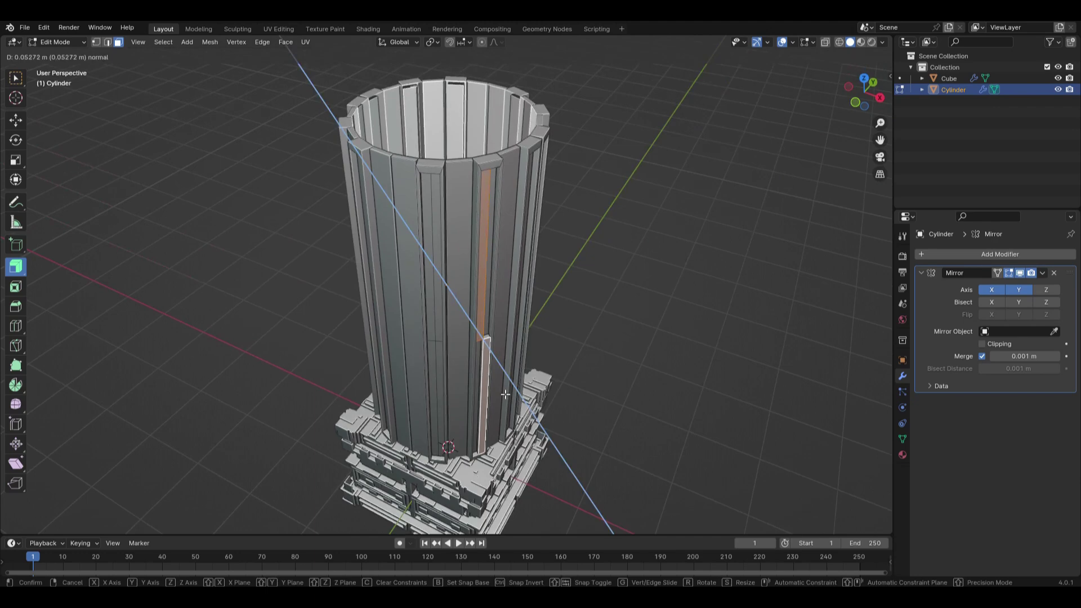
pyautogui.click(505, 394)
pyautogui.hotkey('ctrl', 'z')
# Select alternating upper and lower segments of the recessed strips across the shaft's editable quarter.
pyautogui.keyDown('shift'); pyautogui.click(437, 352); pyautogui.keyUp('shift')
pyautogui.keyDown('shift'); pyautogui.click(429, 237); pyautogui.keyUp('shift')
pyautogui.moveTo(514, 367); pyautogui.dragTo(457, 355, button='middle')
pyautogui.keyDown('shift'); pyautogui.click(457, 325); pyautogui.keyUp('shift')
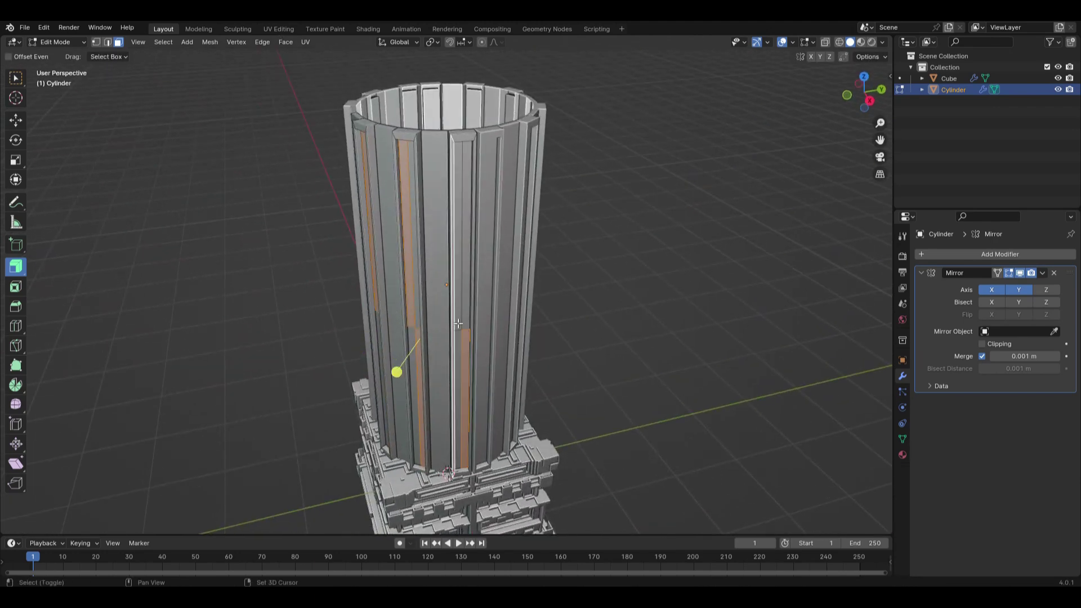
pyautogui.keyDown('shift'); pyautogui.click(457, 328); pyautogui.keyUp('shift')
pyautogui.moveTo(453, 325); pyautogui.dragTo(495, 375, button='middle')
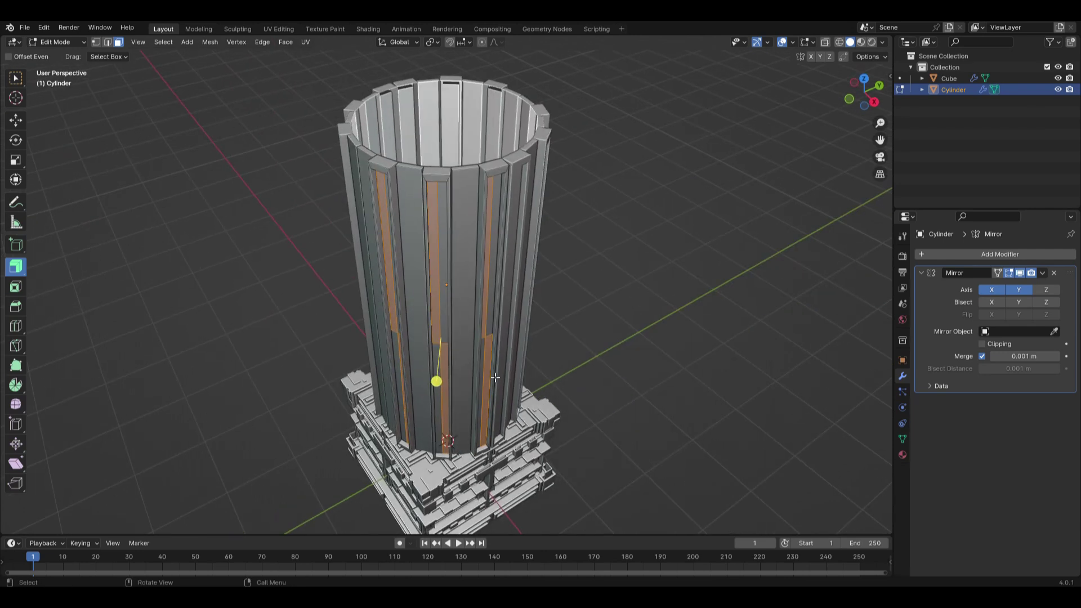
# Extrude the selected strip segments and offset them along their normals with Shrink/Fatten.
pyautogui.press('e')
pyautogui.click(501, 381)
pyautogui.moveTo(437, 382); pyautogui.dragTo(463, 420)
pyautogui.hotkey('ctrl', 'z')
pyautogui.hotkey('alt', 's')
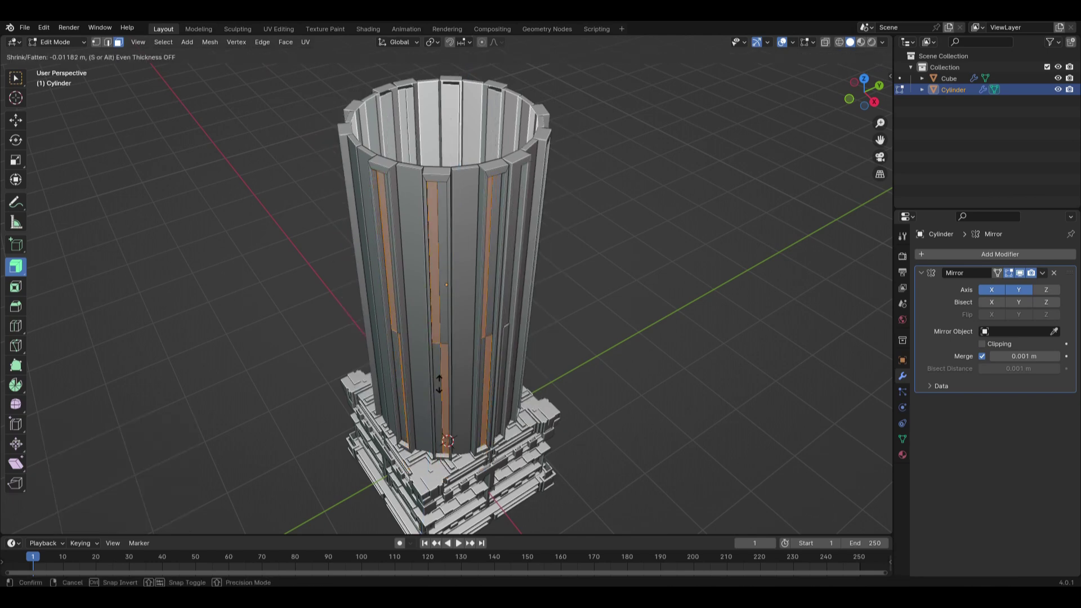
pyautogui.click(440, 381)
pyautogui.press('Tab')
pyautogui.moveTo(469, 391)
pyautogui.mouseDown(button='middle')
pyautogui.moveTo(330, 374)
pyautogui.moveTo(488, 365)
pyautogui.moveTo(461, 383)
pyautogui.moveTo(470, 381)
pyautogui.mouseUp(button='middle')
# Extrude the plain full-height shaft faces between the strips along their normals and inset them.
pyautogui.press('Tab')
pyautogui.click(457, 376)
pyautogui.keyDown('shift'); pyautogui.click(415, 228); pyautogui.keyUp('shift')
pyautogui.moveTo(415, 228); pyautogui.dragTo(428, 346, button='middle')
pyautogui.keyDown('shift'); pyautogui.click(421, 283); pyautogui.keyUp('shift')
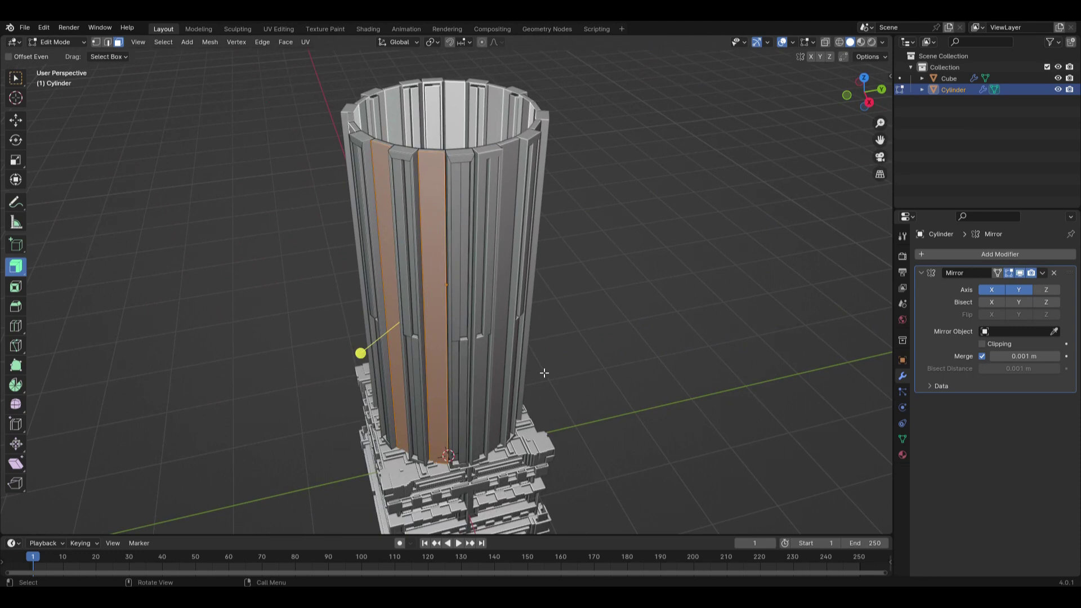
pyautogui.moveTo(366, 353); pyautogui.dragTo(346, 389)
pyautogui.press('i')
pyautogui.click(591, 388)
pyautogui.press('Tab')
# Select the whole shaft and scale it along the X axis to slim it above the base.
pyautogui.moveTo(489, 374); pyautogui.dragTo(557, 322, button='middle')
pyautogui.scroll(-4, 592, 333)
pyautogui.click(593, 333)
pyautogui.click(486, 283)
pyautogui.moveTo(486, 283); pyautogui.dragTo(483, 283)
pyautogui.click(481, 288)
pyautogui.moveTo(481, 288); pyautogui.dragTo(552, 421, button='middle')
pyautogui.press('s')
pyautogui.press('x')
pyautogui.moveTo(482, 292); pyautogui.dragTo(480, 292)
pyautogui.moveTo(481, 292); pyautogui.dragTo(435, 287, button='middle')
# Narrow the shaft along Y and adjust its X scale, reaching about 0.678 in Y and 0.722 in X.
pyautogui.scroll(-3, 529, 346)
pyautogui.click(528, 346)
pyautogui.moveTo(528, 345); pyautogui.dragTo(484, 279, button='middle')
pyautogui.click(475, 326)
pyautogui.press('s')
pyautogui.press('y')
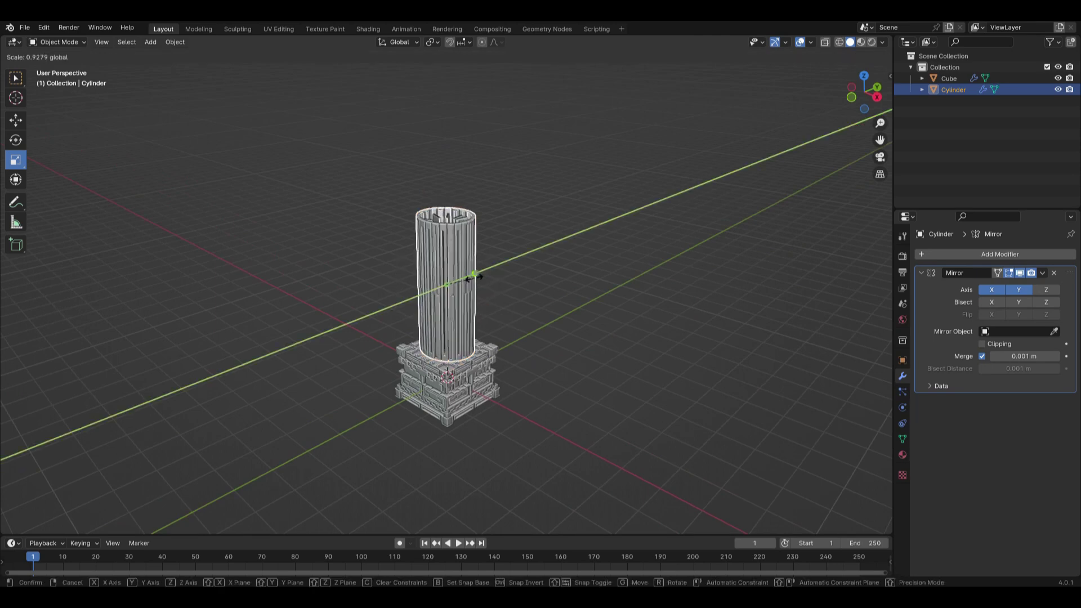
pyautogui.click(474, 277)
pyautogui.press('s')
pyautogui.press('x')
pyautogui.click(474, 308)
pyautogui.click(519, 310)
# Duplicate the ornamented square base and move the copy up along Z to the top of the shaft.
pyautogui.moveTo(519, 309); pyautogui.dragTo(469, 362, button='middle')
pyautogui.click(469, 362)
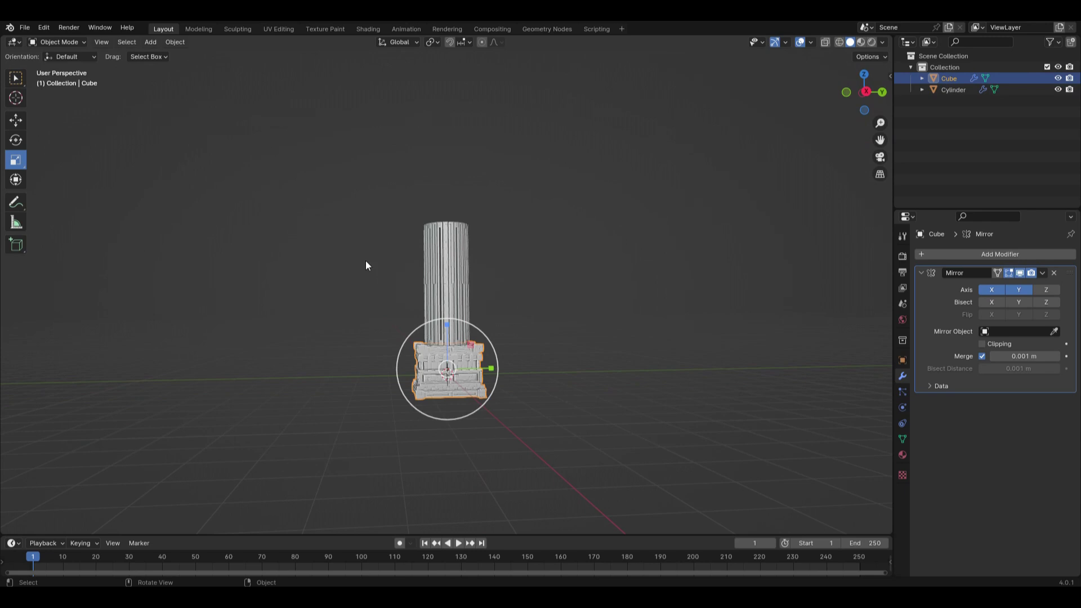
pyautogui.rightClick(366, 266)
pyautogui.click(338, 350)
pyautogui.press('z')
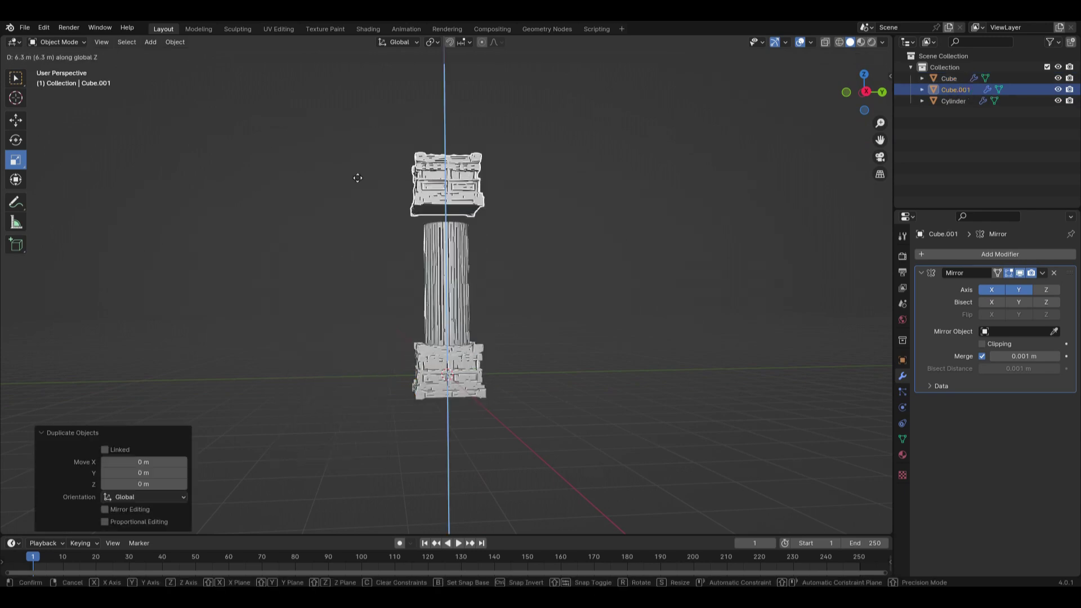
pyautogui.click(354, 208)
# Turn the copied base upside down by setting its X rotation to -180°.
pyautogui.click(12, 140)
pyautogui.moveTo(422, 179); pyautogui.dragTo(473, 259)
pyautogui.click(903, 360)
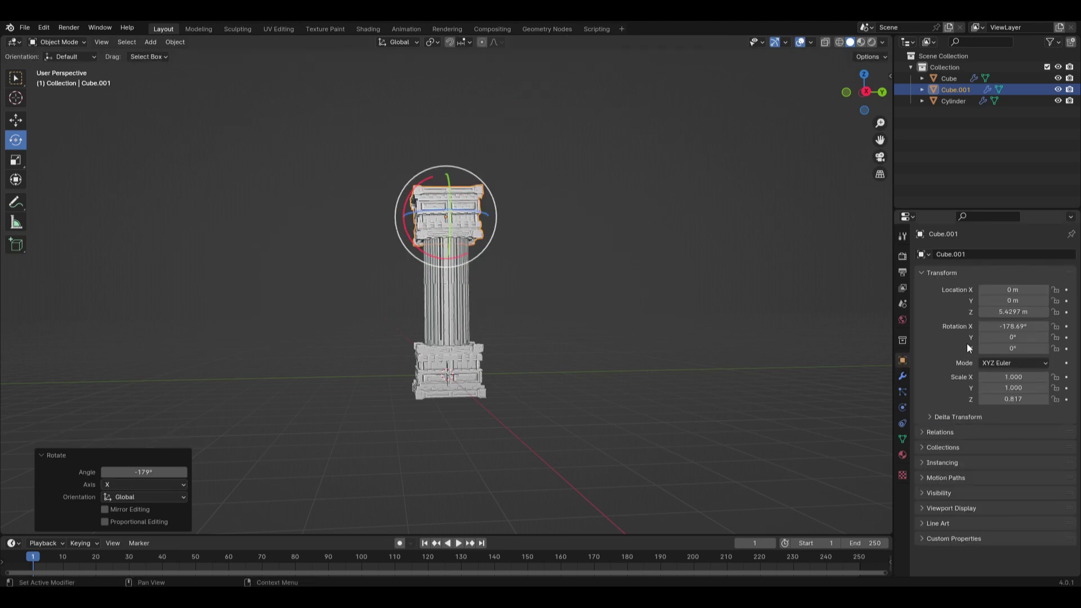
pyautogui.click(1004, 320)
pyautogui.write('-180')
pyautogui.press('Return')
# Adjust the inverted copy's height along Z so it sits on the shaft's top as a capital.
pyautogui.scroll(5, 679, 284)
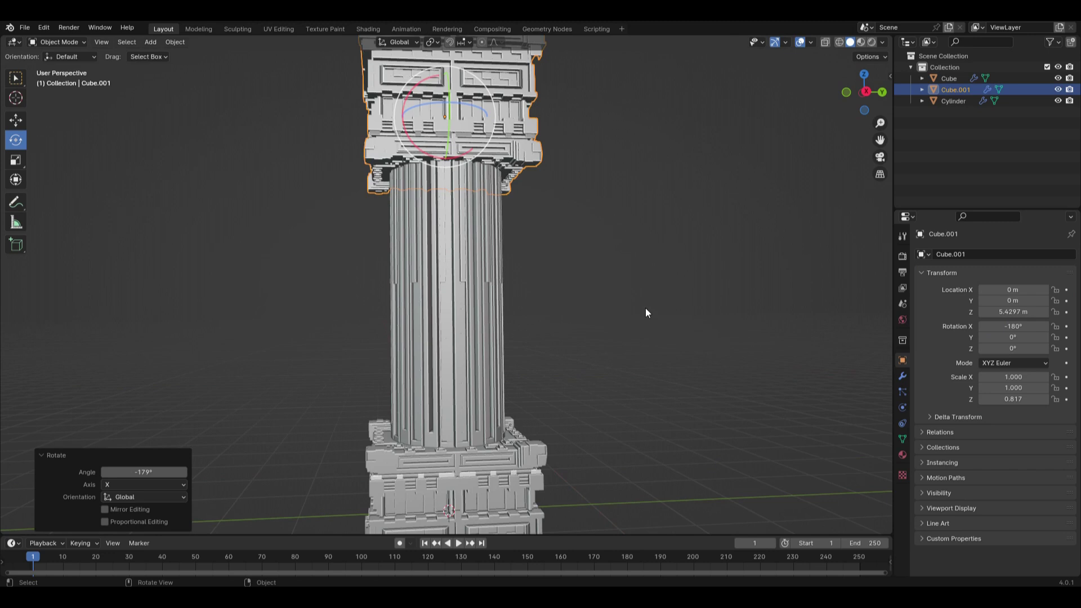
pyautogui.press('g')
pyautogui.press('z')
pyautogui.click(643, 278)
pyautogui.moveTo(643, 279)
pyautogui.mouseDown(button='middle')
pyautogui.moveTo(642, 291)
pyautogui.moveTo(657, 288)
pyautogui.moveTo(647, 281)
pyautogui.mouseUp(button='middle')
pyautogui.click(513, 178)
pyautogui.click(431, 115)
pyautogui.click(423, 184)
pyautogui.scroll(-4, 507, 225)
pyautogui.click(579, 265)
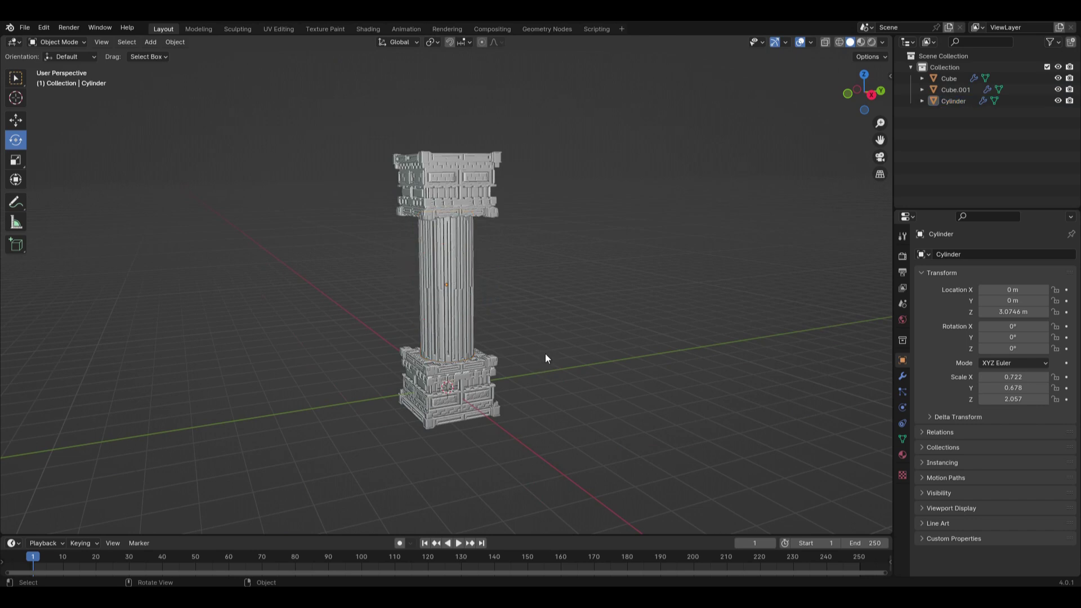
pyautogui.hotkey('ctrl', 'z')
# Display the viewport in rendered shading and set the render engine to Cycles.
pyautogui.click(872, 43)
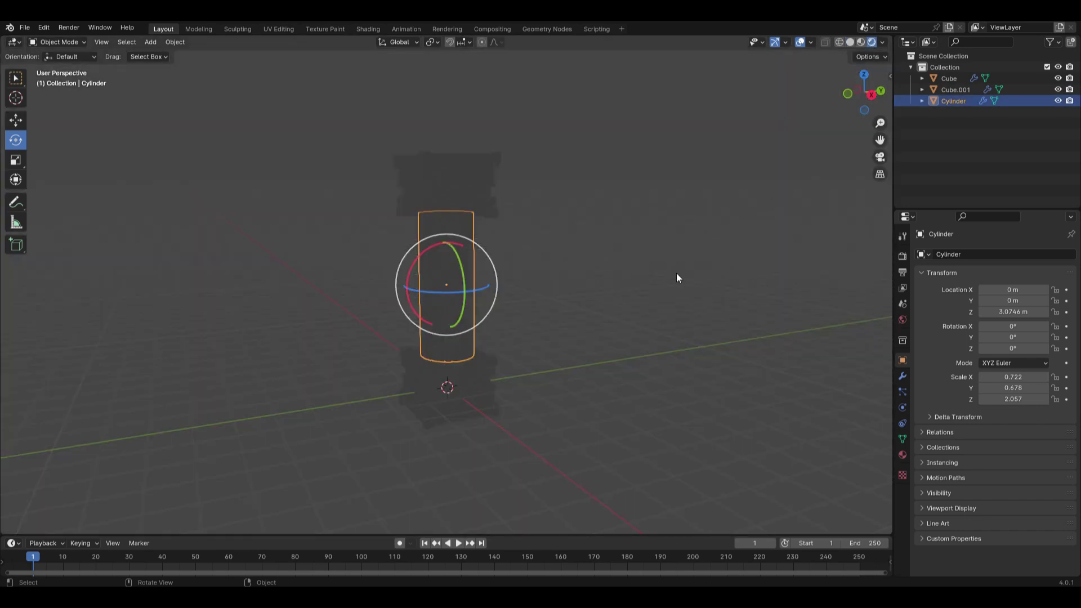
pyautogui.click(857, 350)
pyautogui.click(902, 257)
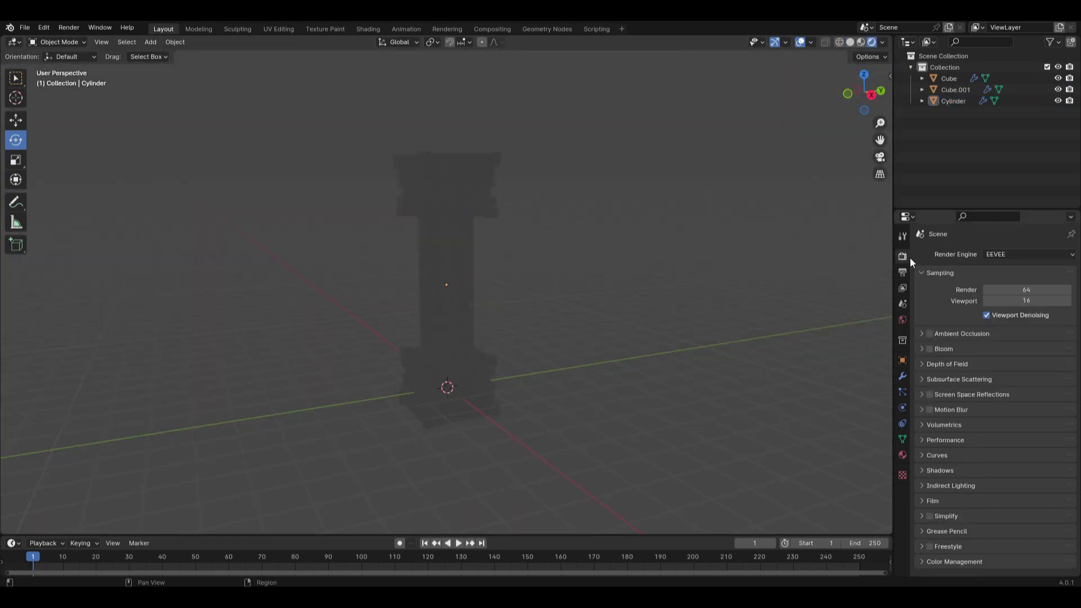
pyautogui.click(1016, 254)
pyautogui.click(1010, 292)
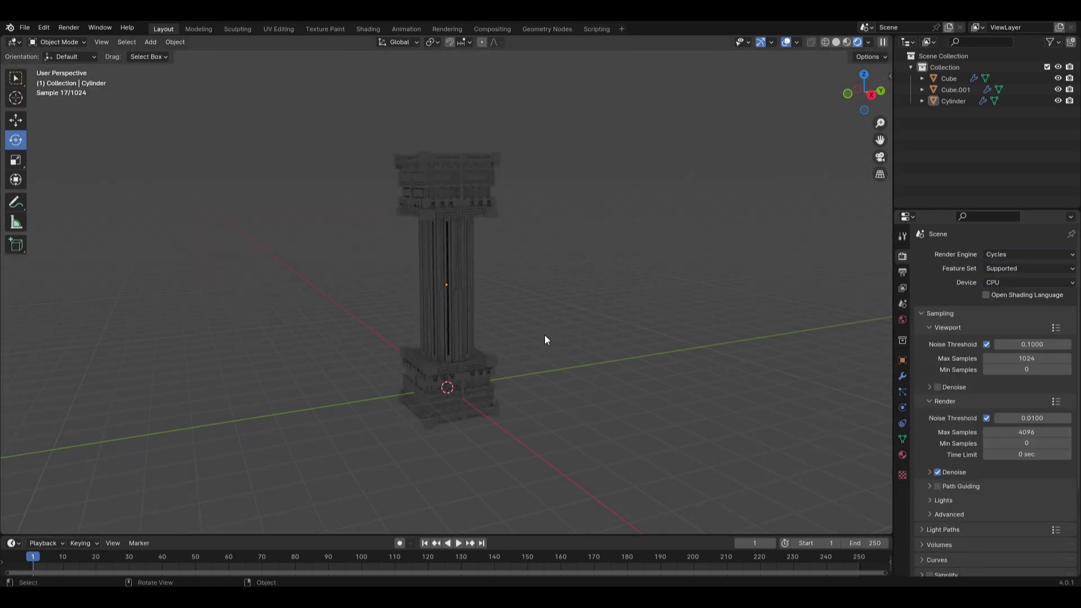
pyautogui.click(491, 463)
# Select all three pillar parts and raise them along Z so the base stands on the grid floor.
pyautogui.scroll(-4, 605, 318)
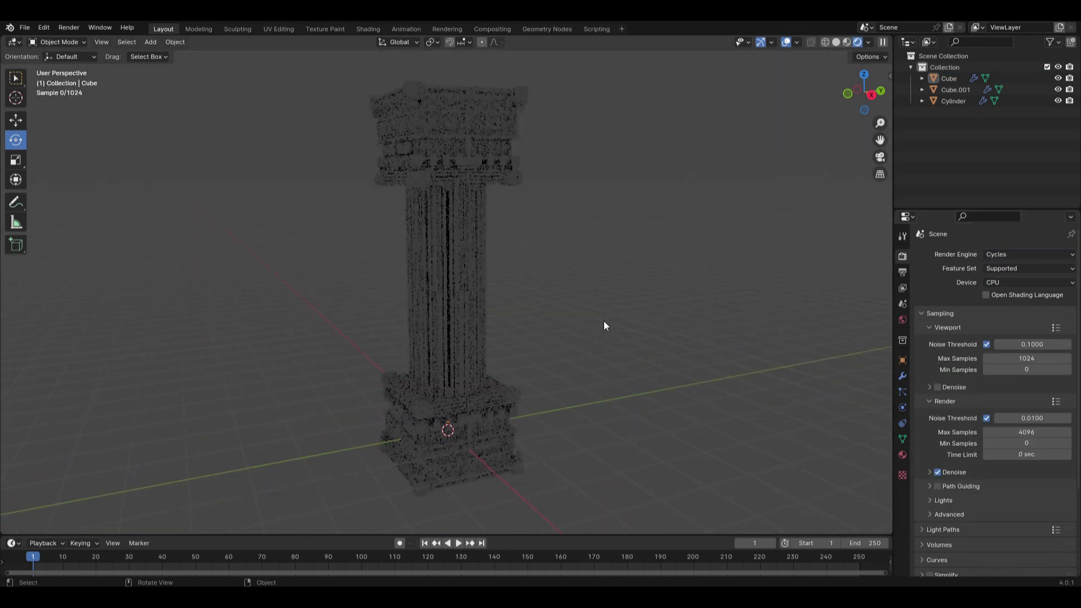
pyautogui.scroll(2, 555, 385)
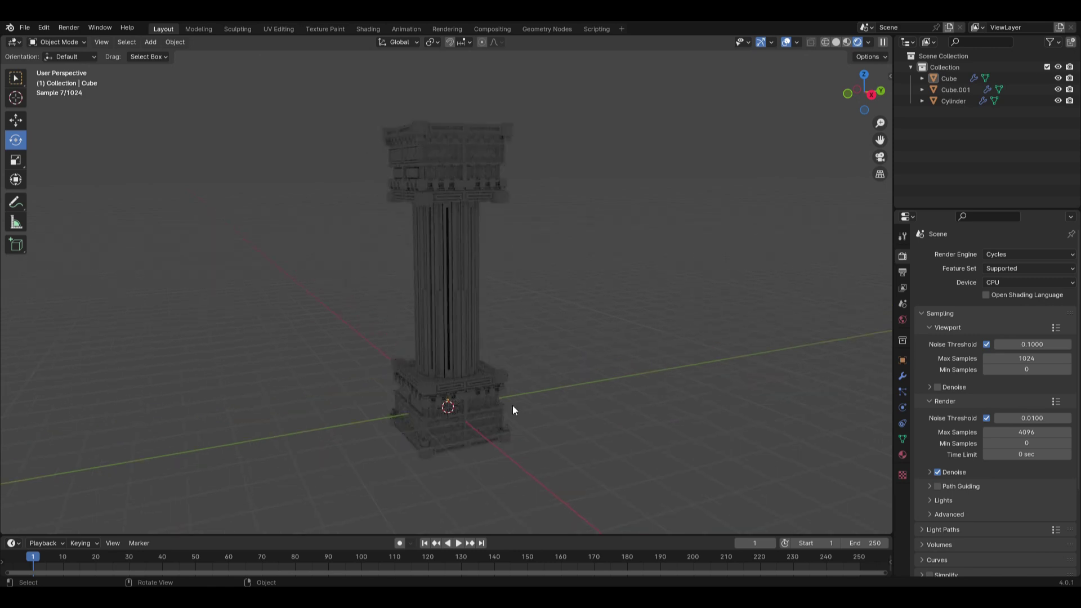
pyautogui.moveTo(369, 157); pyautogui.dragTo(580, 514)
pyautogui.press('g')
pyautogui.press('z')
pyautogui.click(572, 391)
pyautogui.click(587, 363)
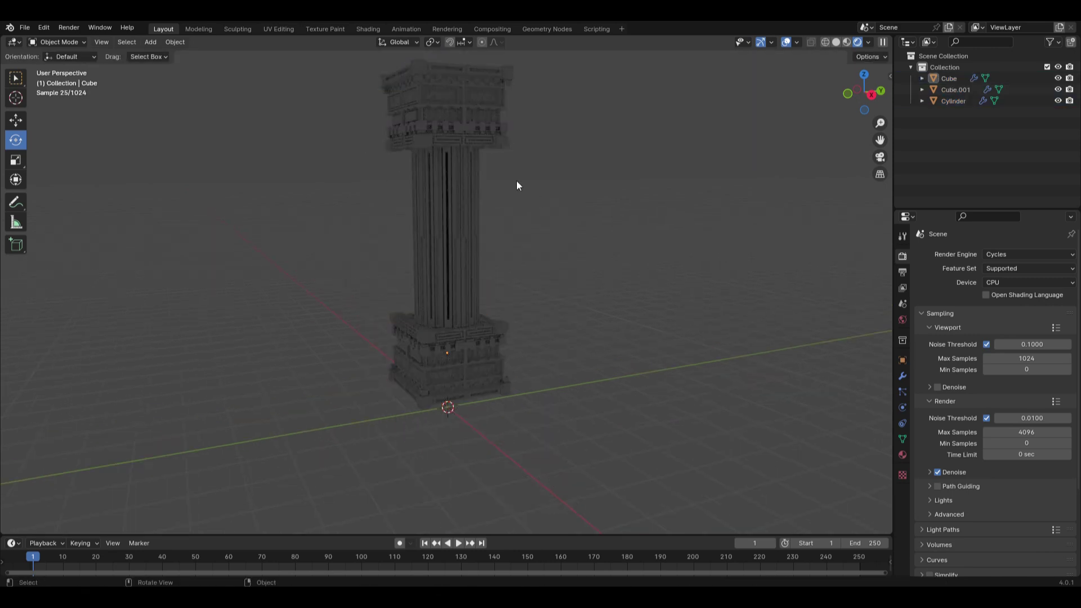
# Frame the view on the shaft and examine the whole pillar in the rendered preview.
pyautogui.click(446, 192)
pyautogui.click(99, 41)
pyautogui.click(145, 116)
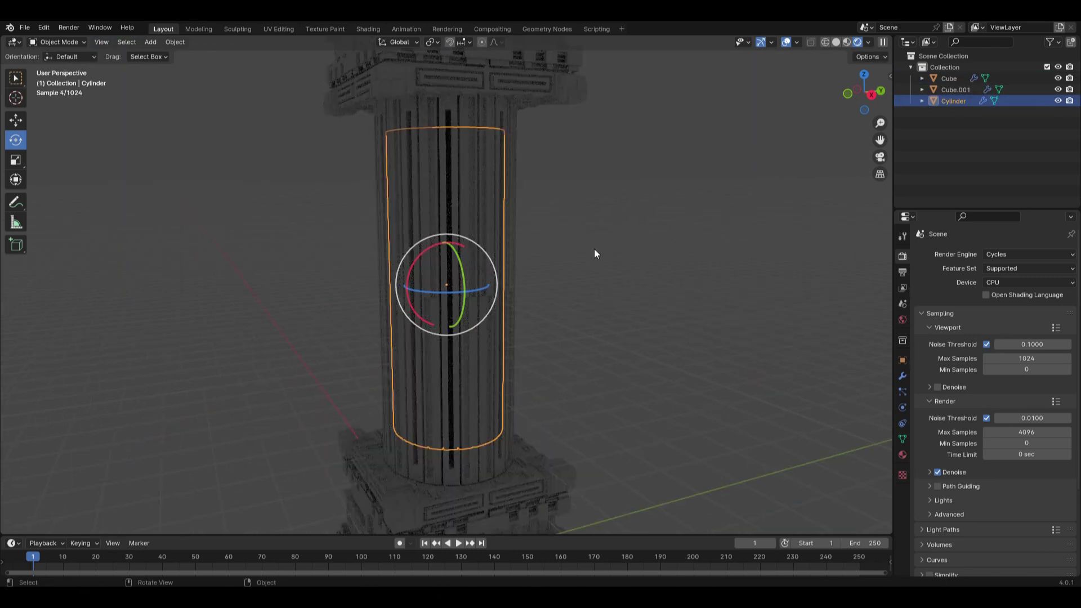
pyautogui.scroll(-3, 576, 225)
pyautogui.click(668, 323)
pyautogui.scroll(-3, 596, 366)
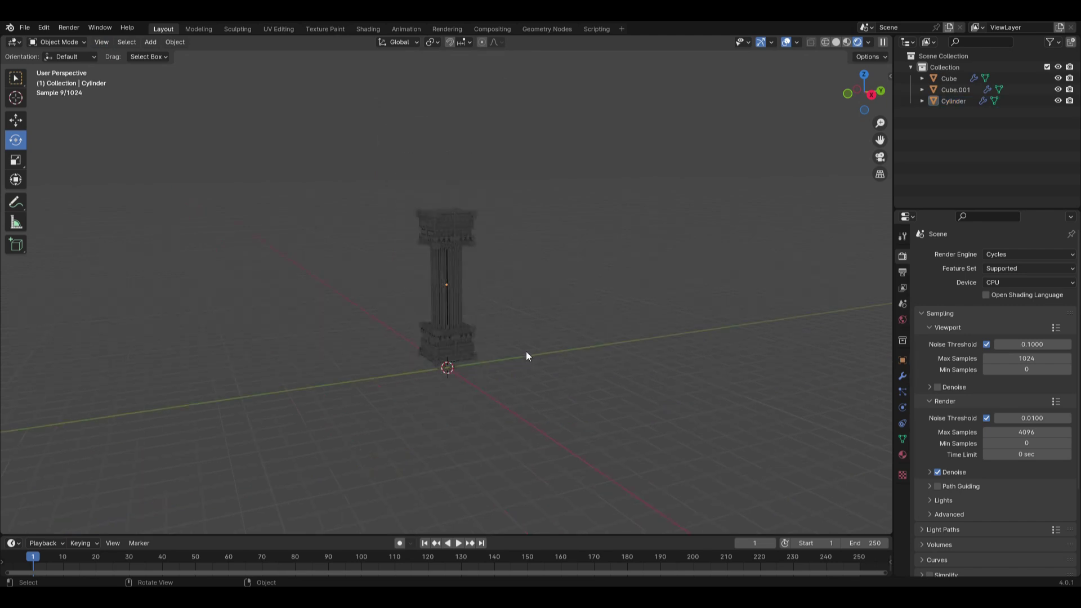
pyautogui.scroll(3, 526, 352)
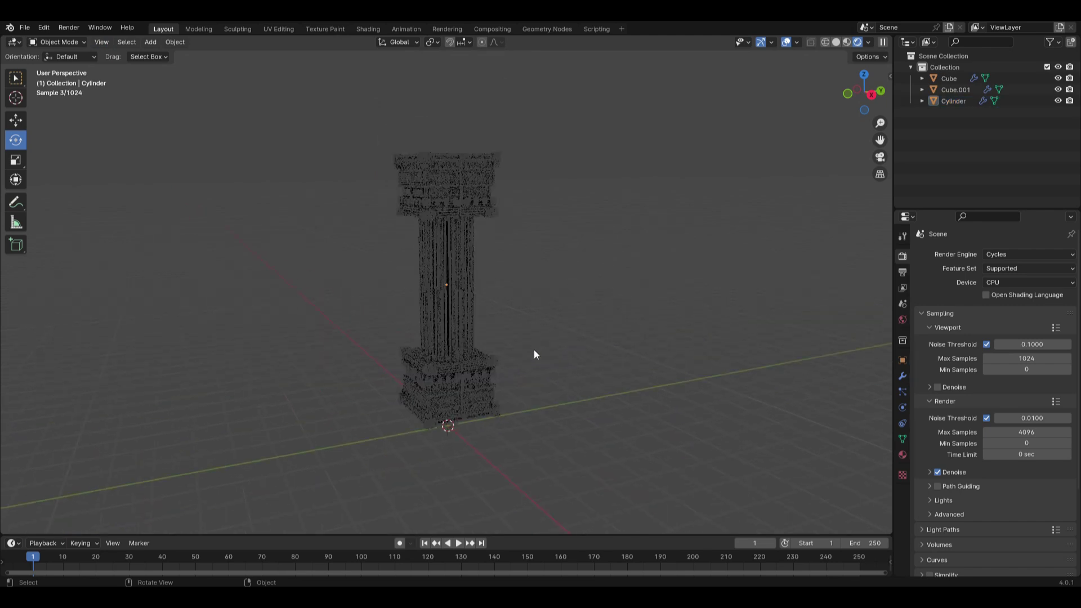
# Delete the Background node from the world shader in the Shading workspace and preview the scene in rendered shading.
pyautogui.click(368, 30)
pyautogui.click(216, 351)
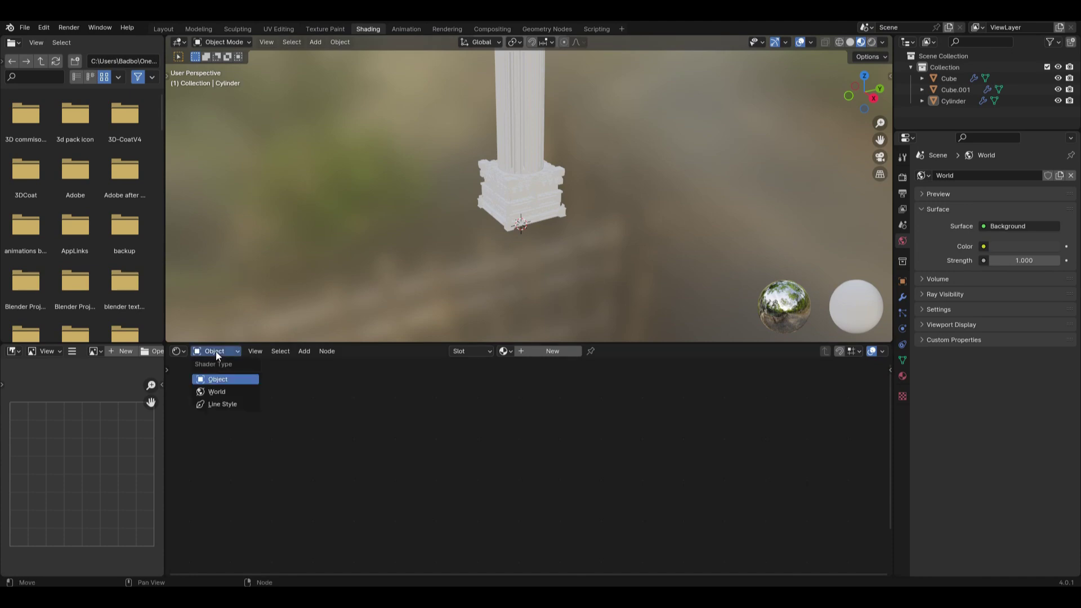
pyautogui.click(215, 392)
pyautogui.click(458, 366)
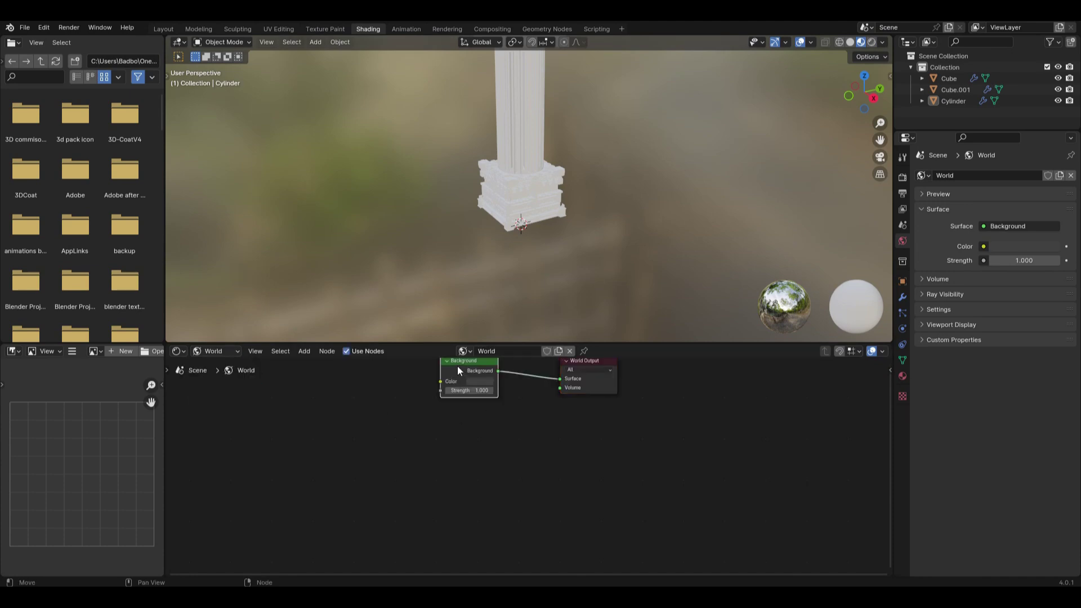
pyautogui.press('x')
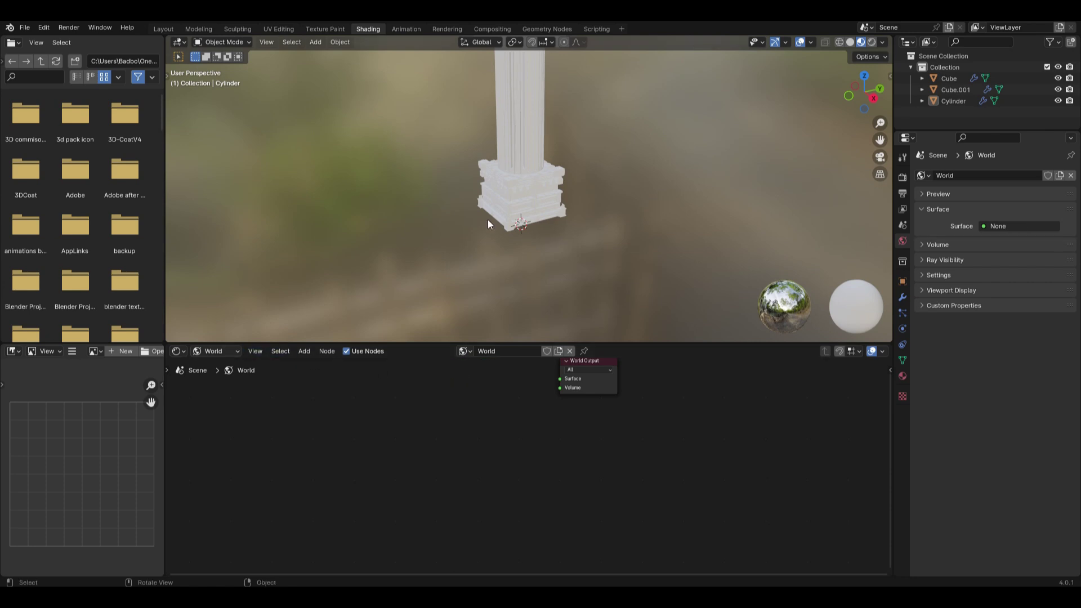
pyautogui.click(872, 43)
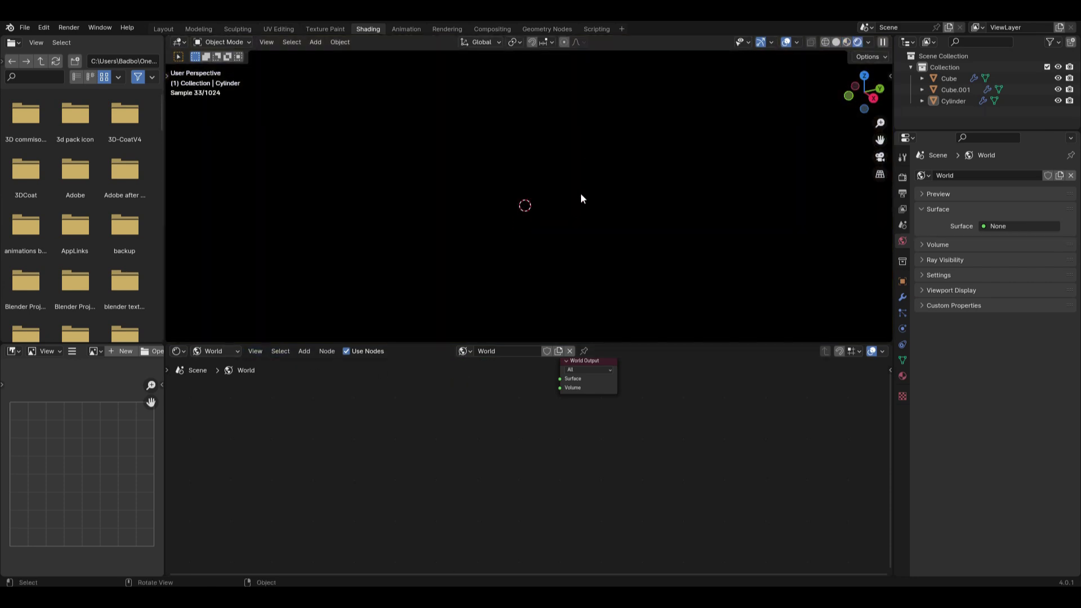
# Set the shader editor back to object shaders and return to the Layout workspace.
pyautogui.click(211, 351)
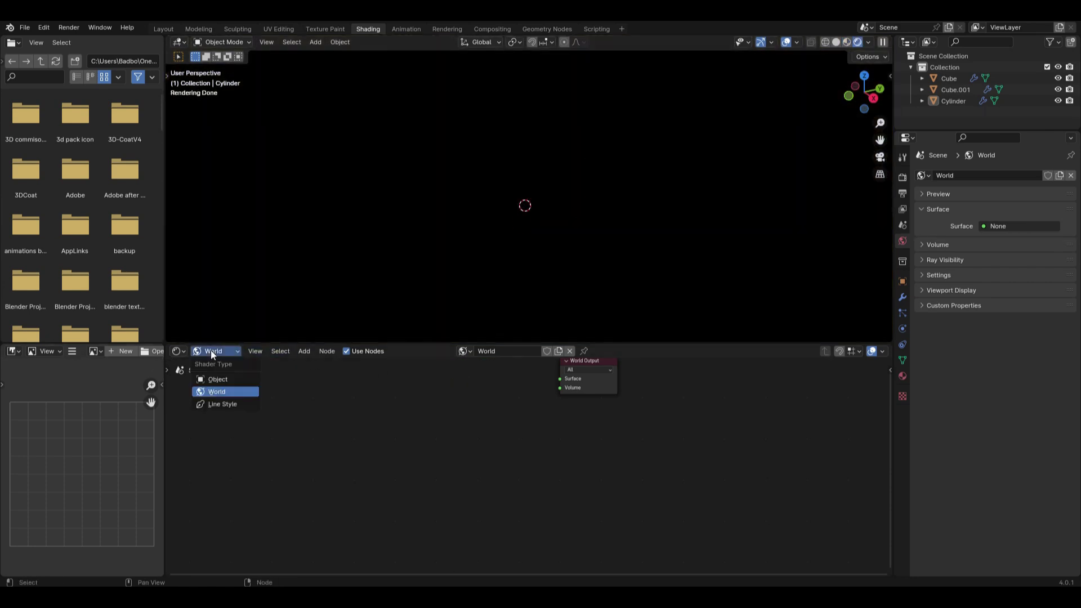
pyautogui.click(219, 380)
pyautogui.click(164, 30)
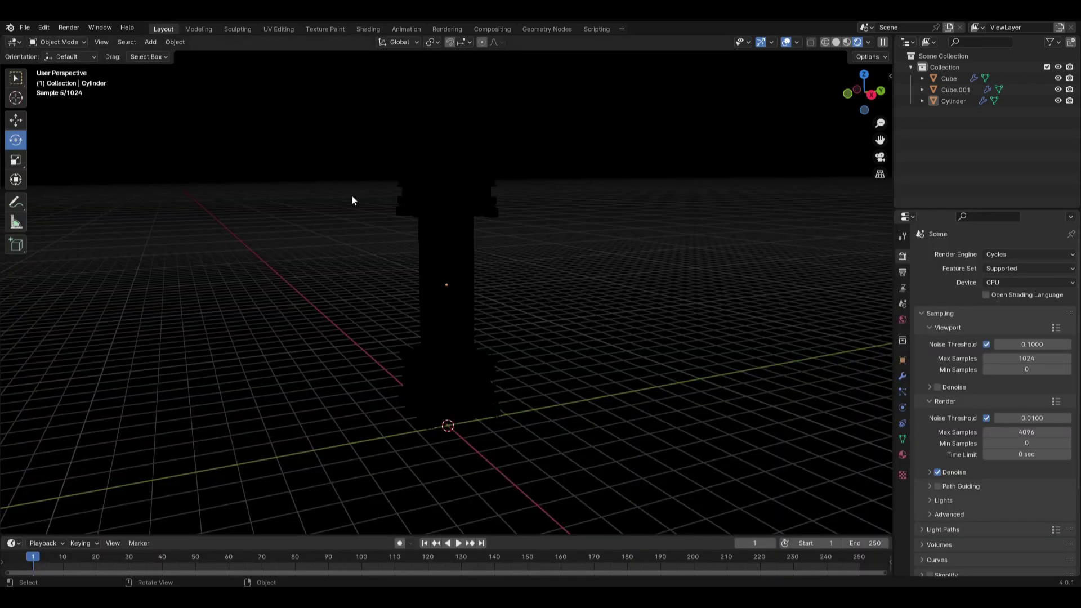
# Add an area light and raise it along Z above the pillar.
pyautogui.hotkey('shift', 'a')
pyautogui.moveTo(397, 434)
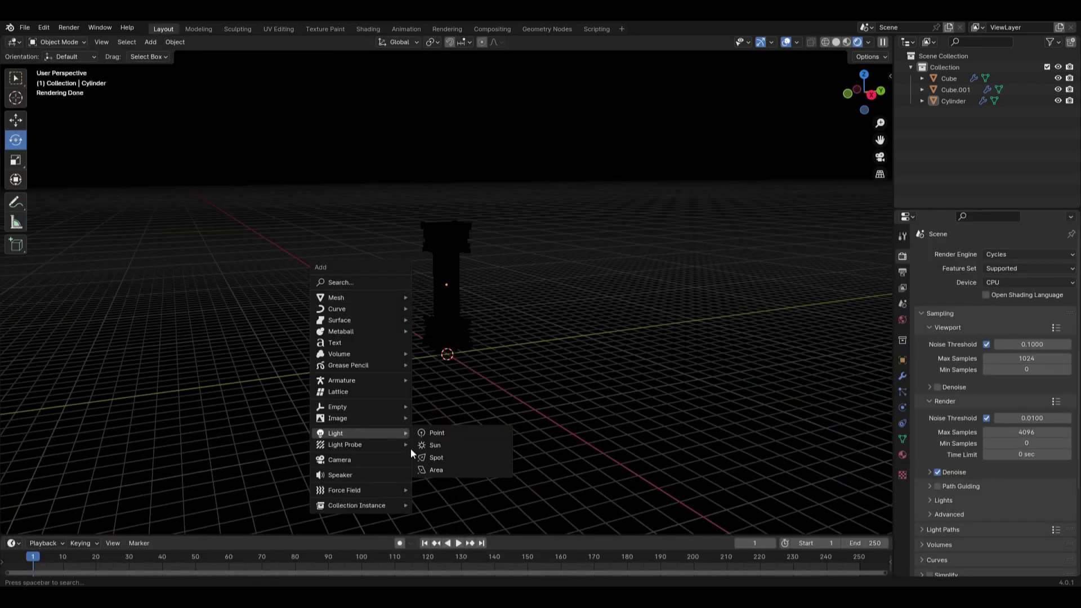
pyautogui.click(435, 468)
pyautogui.press('g')
pyautogui.press('z')
pyautogui.click(435, 343)
# Enlarge the area light and place it beside the pillar, rotated to aim at it.
pyautogui.press('s')
pyautogui.click(486, 244)
pyautogui.press('s')
pyautogui.click(557, 287)
pyautogui.press('g')
pyautogui.click(596, 219)
pyautogui.moveTo(567, 165); pyautogui.dragTo(859, 429)
# Set the area light's power to 1000 W and move it farther from the pillar.
pyautogui.click(903, 408)
pyautogui.click(1017, 331)
pyautogui.write('1000')
pyautogui.press('Return')
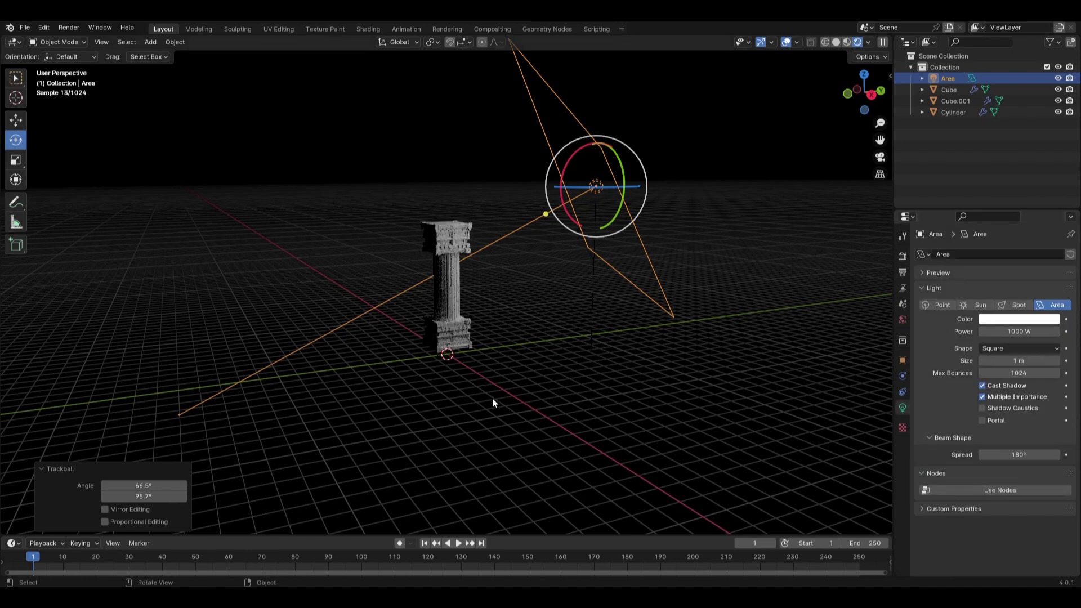
pyautogui.press('g')
pyautogui.click(451, 329)
# Duplicate the area light in place and rotate the copy to a different direction.
pyautogui.rightClick(450, 299)
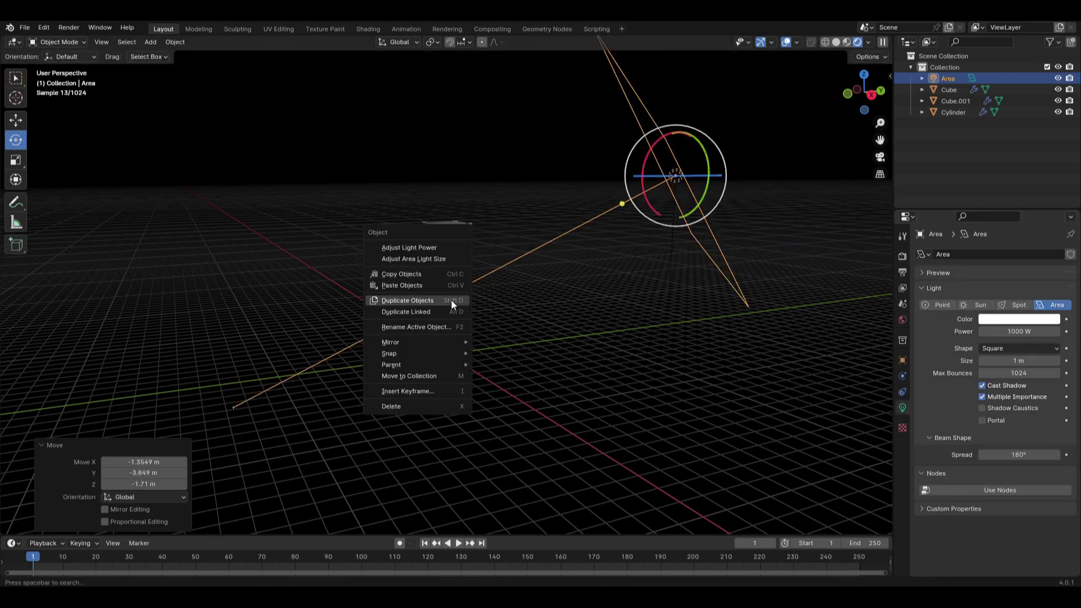
pyautogui.click(450, 300)
pyautogui.rightClick(449, 300)
pyautogui.moveTo(672, 155); pyautogui.dragTo(639, 172)
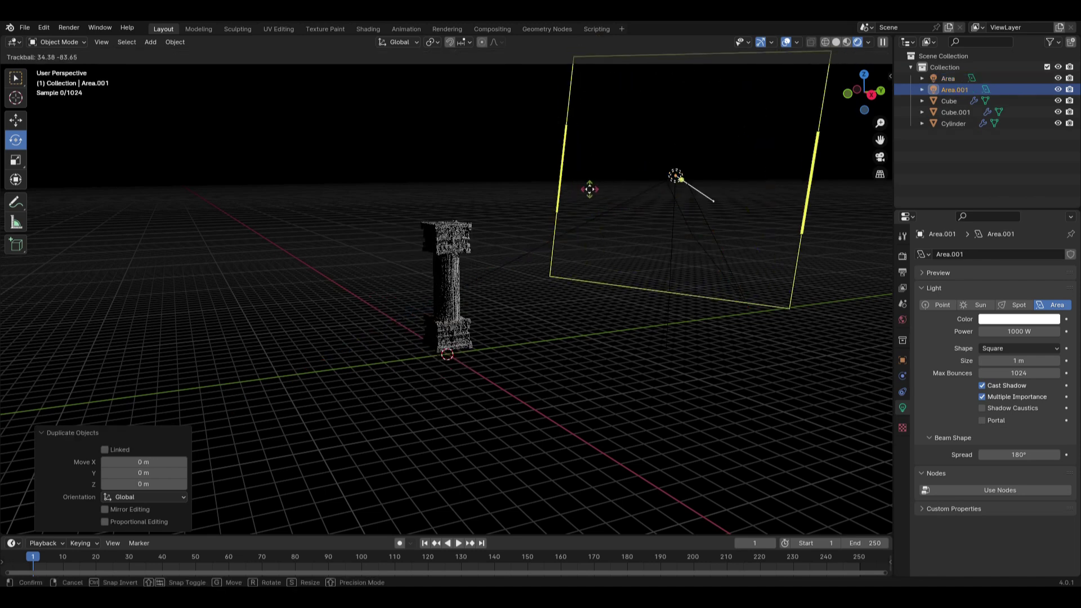
pyautogui.press('Escape')
# Move the copied light -28.73 m along Y to the pillar's opposite side and lower it about 4.84 m.
pyautogui.press('g')
pyautogui.press('x')
pyautogui.press('y')
pyautogui.click(134, 227)
pyautogui.press('g')
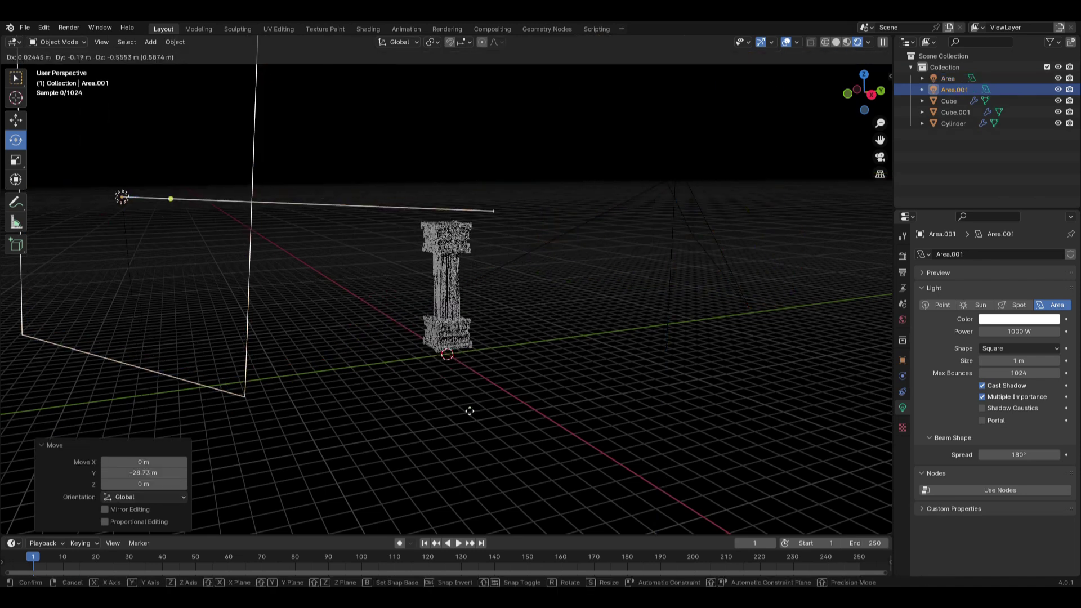
pyautogui.click(439, 519)
# Try 500 W on the copied area light and settle its power at 100 W.
pyautogui.click(1028, 327)
pyautogui.write('500')
pyautogui.press('Return')
pyautogui.click(1025, 331)
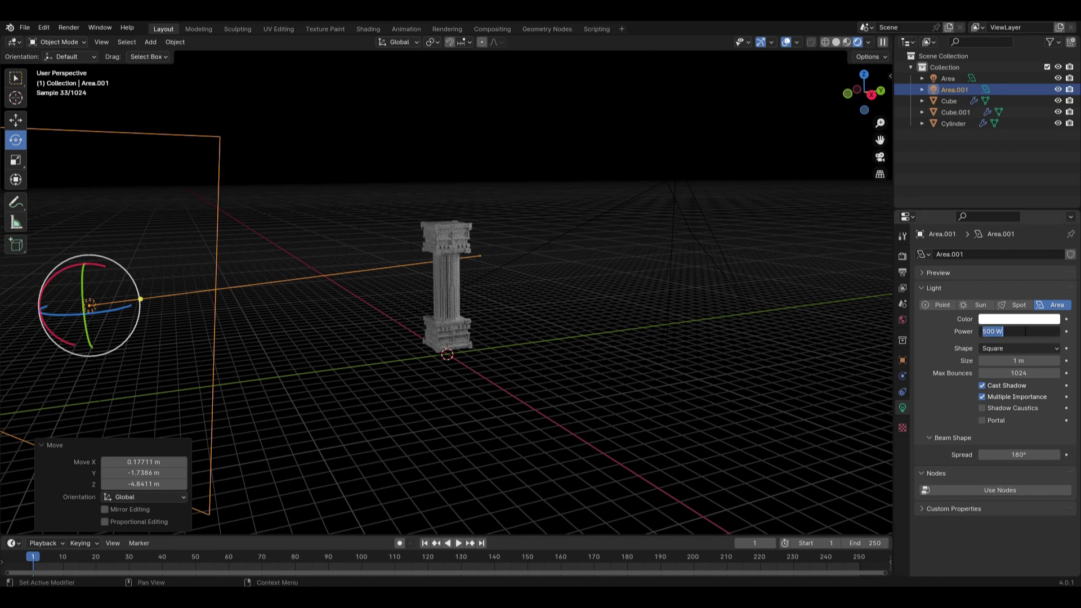
pyautogui.write('100')
pyautogui.press('Return')
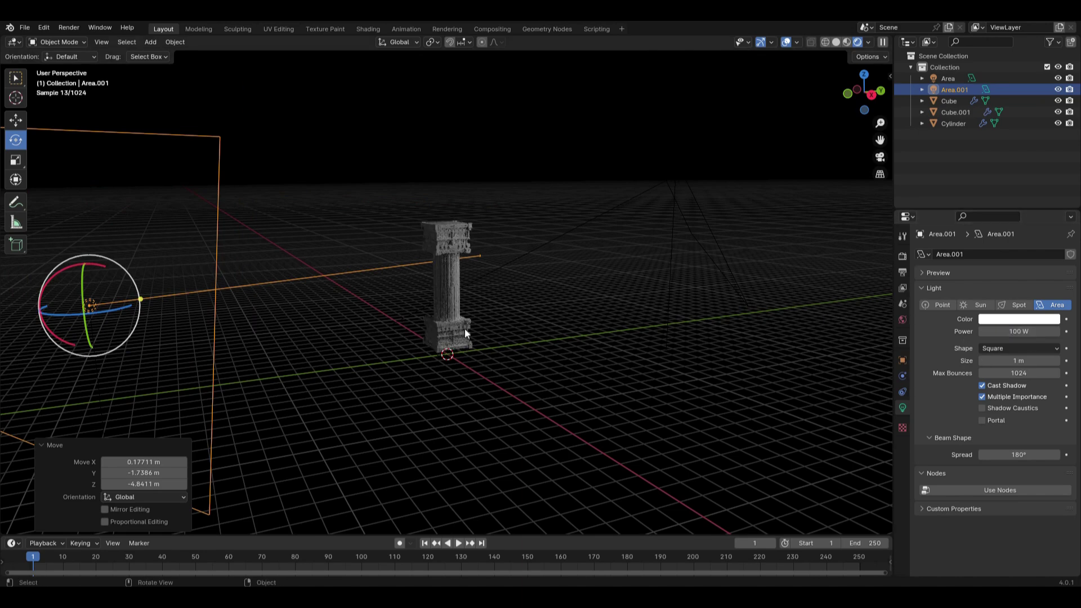
pyautogui.click(521, 342)
pyautogui.scroll(4, 629, 397)
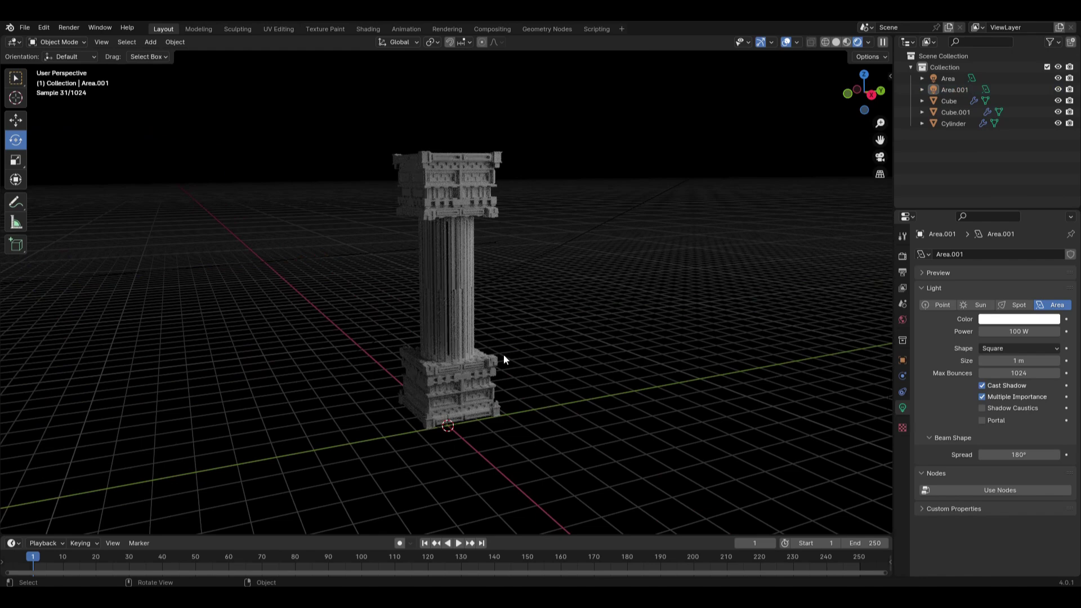
pyautogui.click(430, 340)
pyautogui.moveTo(429, 340); pyautogui.dragTo(562, 443, button='middle')
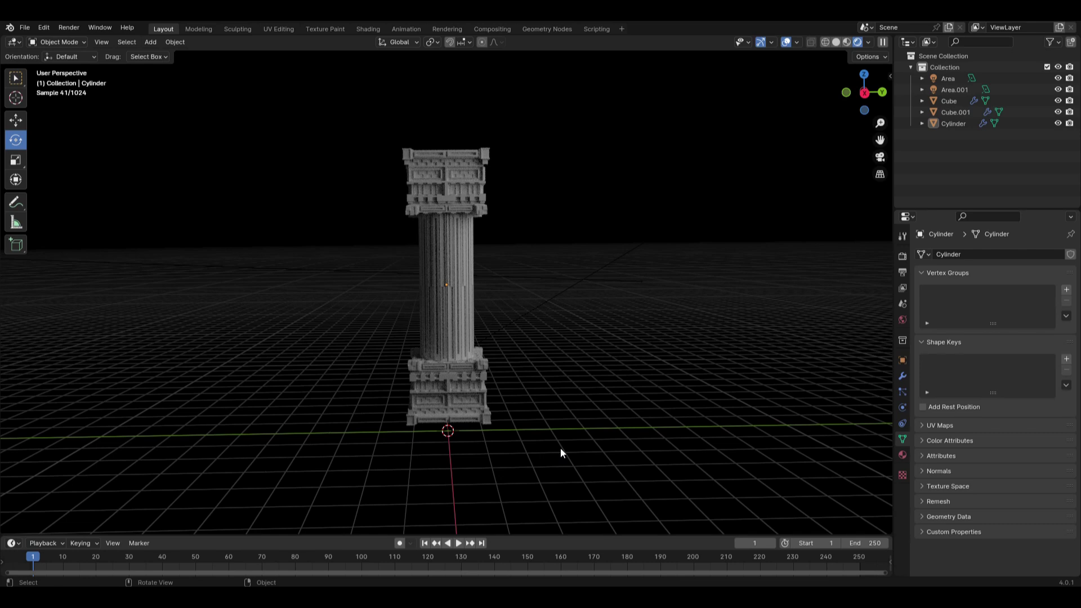
# Add an Ambient Occlusion node to the pillar base's material and connect its Color output to the Principled BSDF's Base Color.
pyautogui.click(451, 389)
pyautogui.click(366, 29)
pyautogui.scroll(4, 370, 489)
pyautogui.moveTo(370, 488); pyautogui.dragTo(372, 570, button='middle')
pyautogui.scroll(-2, 405, 483)
pyautogui.moveTo(392, 453); pyautogui.dragTo(437, 426, button='middle')
pyautogui.click(304, 351)
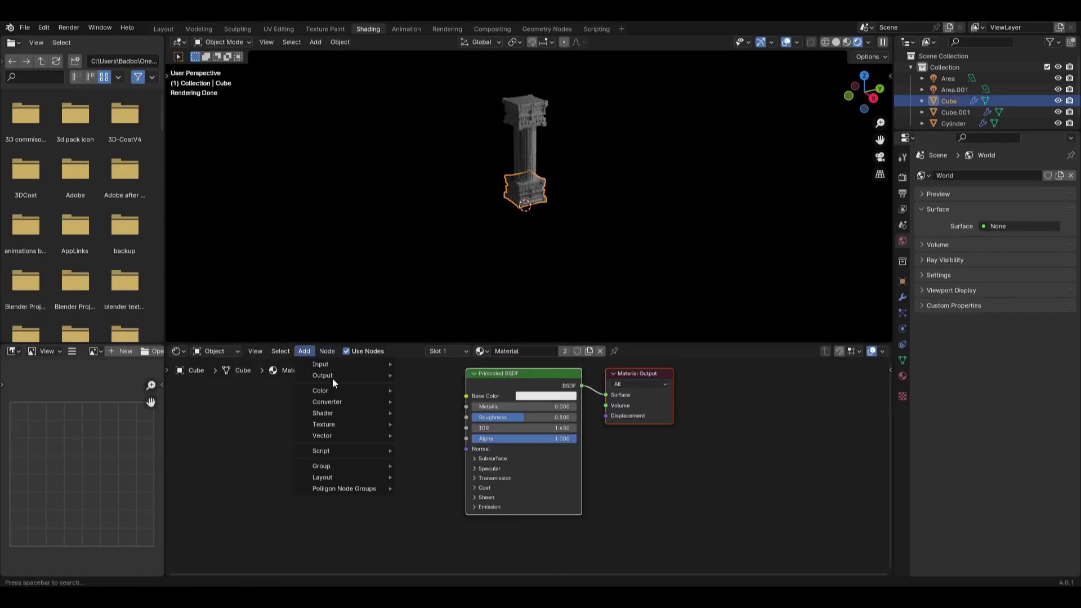
pyautogui.moveTo(281, 350)
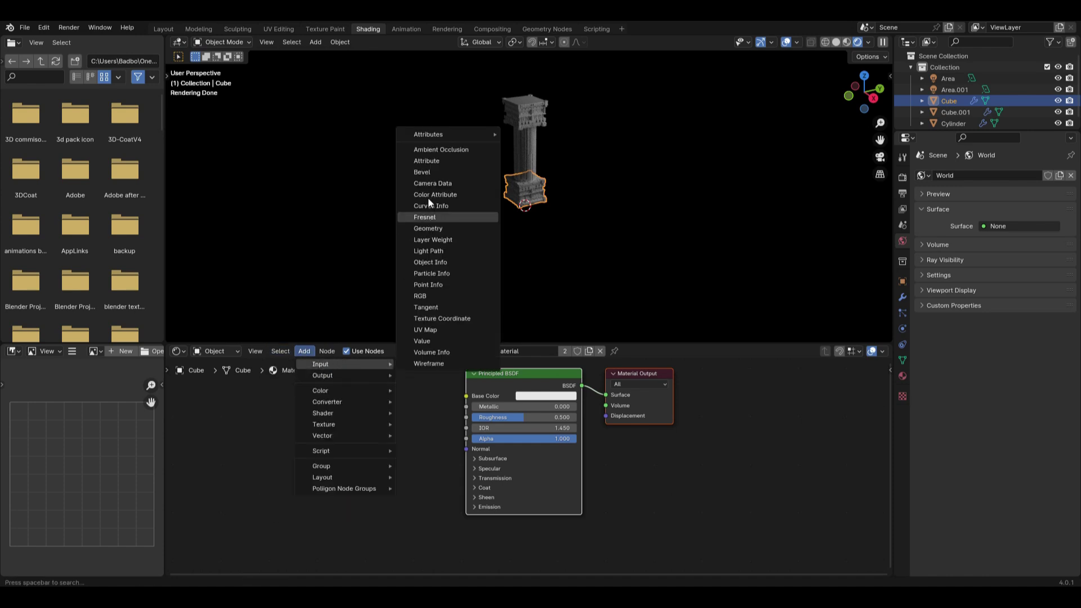
pyautogui.click(440, 149)
pyautogui.click(273, 387)
pyautogui.scroll(-2, 350, 425)
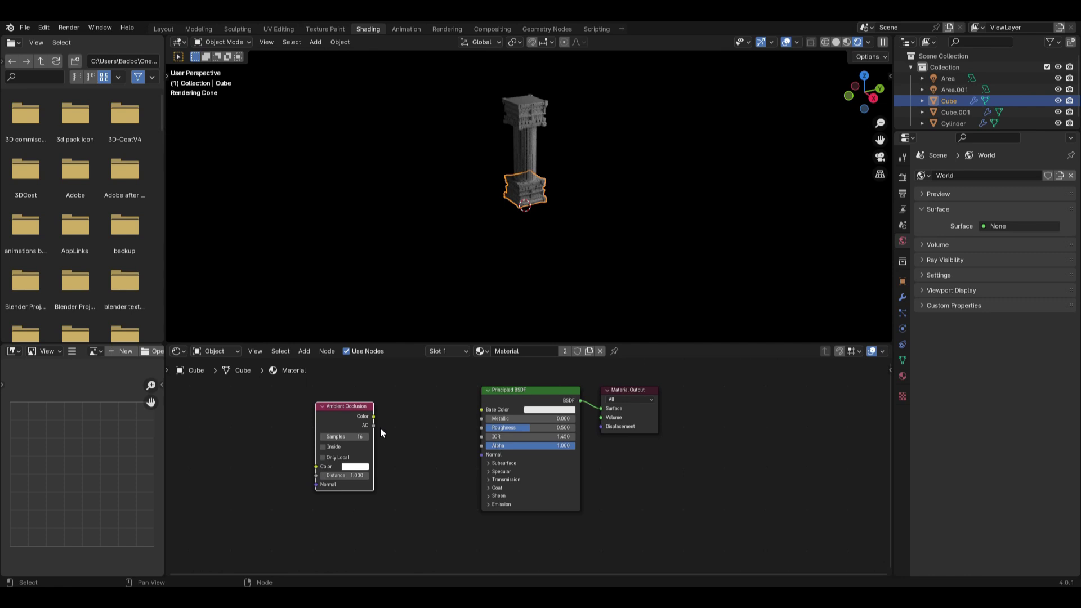
pyautogui.moveTo(485, 413); pyautogui.dragTo(484, 411)
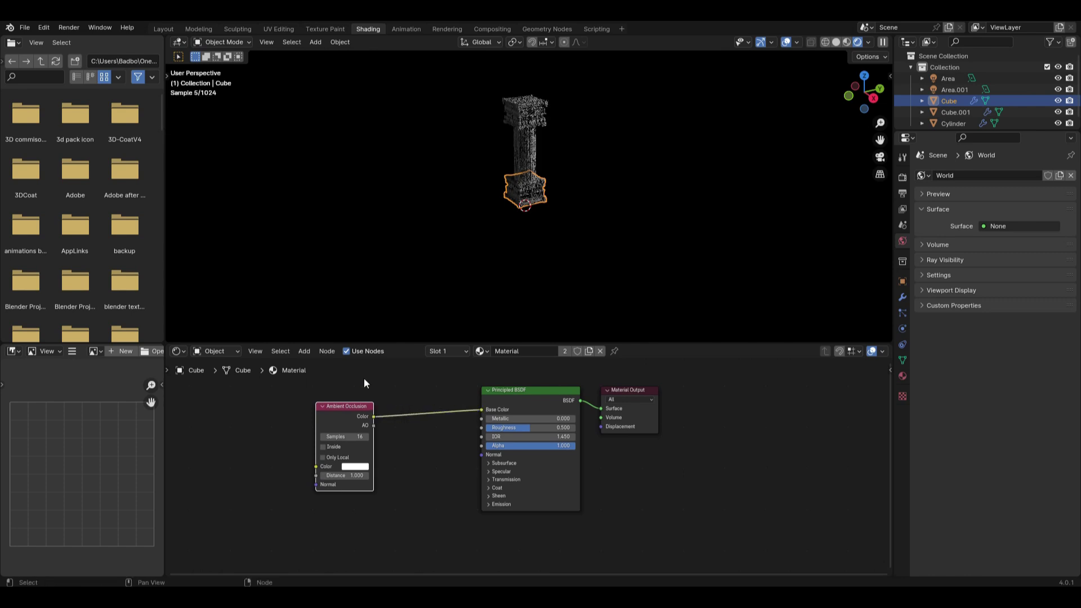
pyautogui.click(304, 351)
pyautogui.write('c')
pyautogui.press('Escape')
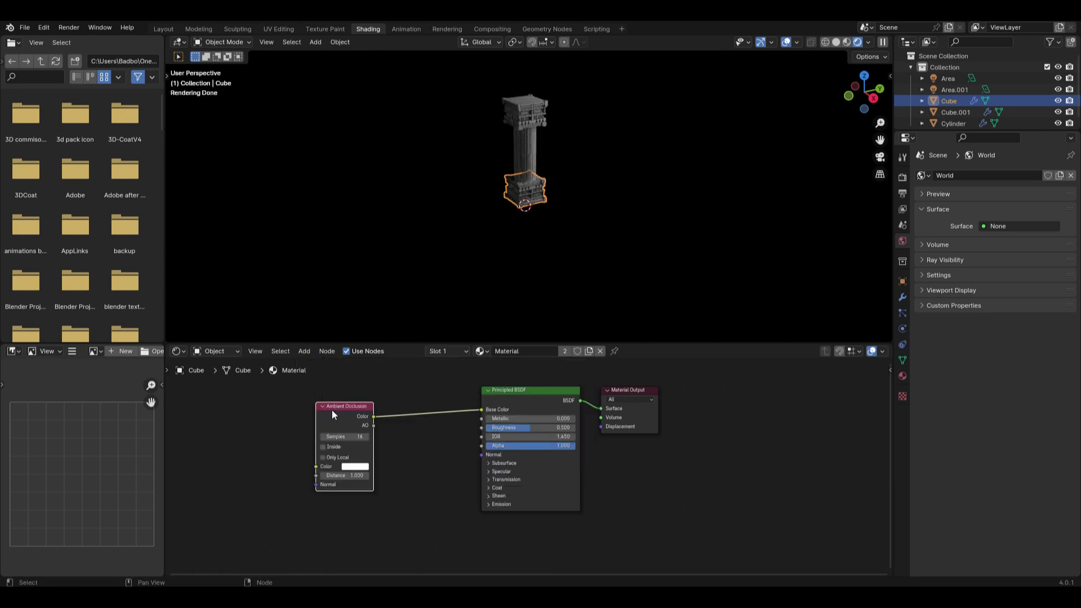
pyautogui.hotkey('ctrl', 't')
pyautogui.moveTo(334, 451); pyautogui.dragTo(372, 448, button='middle')
pyautogui.hotkey('ctrl', 'z')
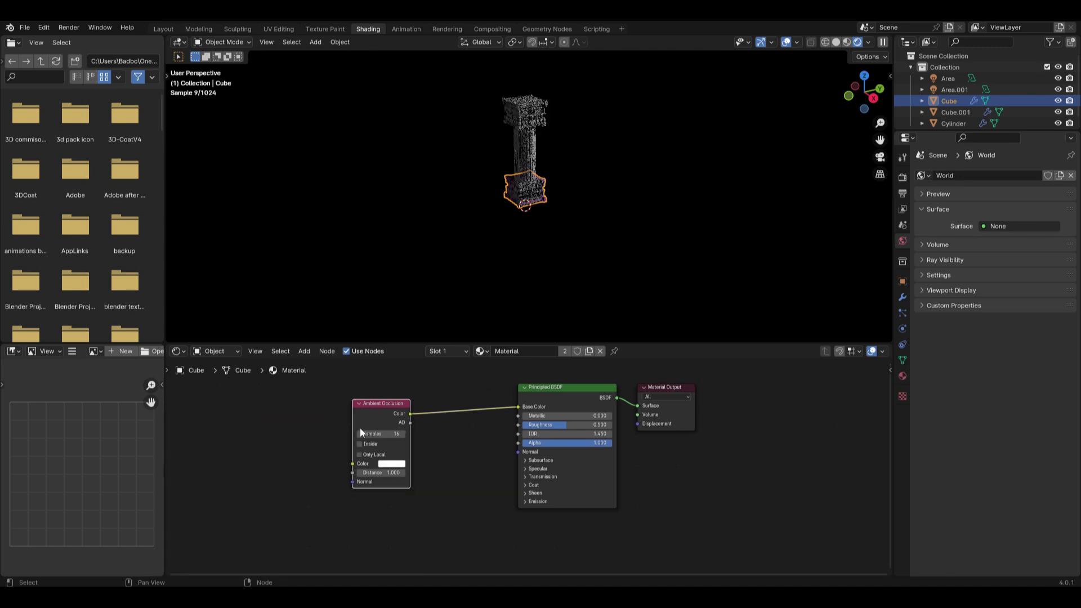
# Add Texture Coordinate and Mapping nodes, remove the extra texture node, and connect the Mapping vector to the Ambient Occlusion's Normal input.
pyautogui.hotkey('ctrl', 't')
pyautogui.click(262, 431)
pyautogui.press('x')
pyautogui.moveTo(221, 431); pyautogui.dragTo(355, 482)
pyautogui.scroll(6, 631, 226)
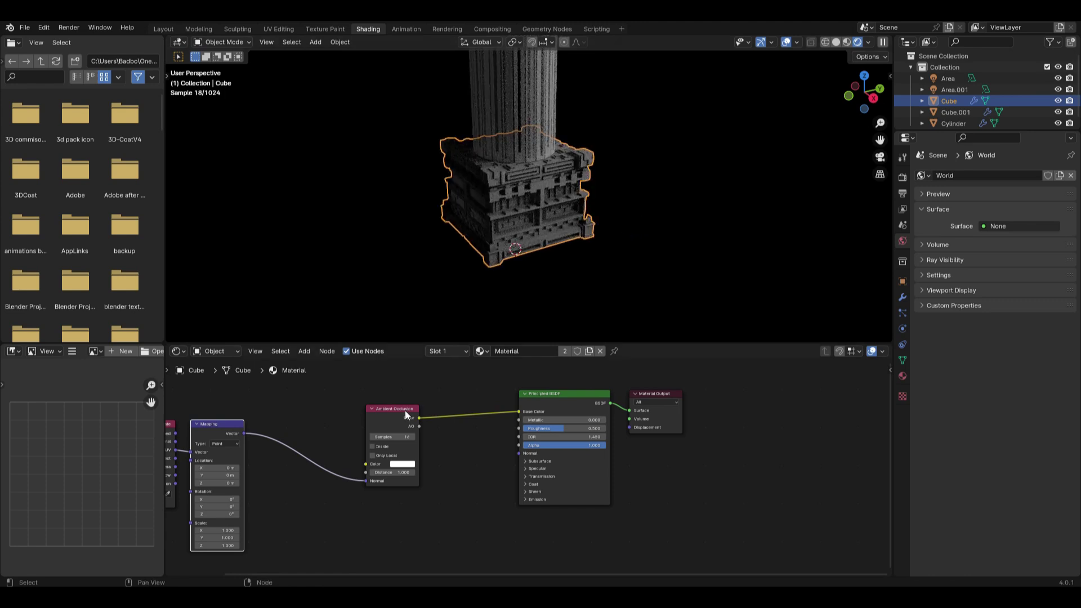
# Rearrange the Texture Coordinate, Mapping and Ambient Occlusion nodes to leave space before the Principled BSDF.
pyautogui.moveTo(405, 413); pyautogui.dragTo(348, 414)
pyautogui.moveTo(277, 424); pyautogui.dragTo(399, 394, button='middle')
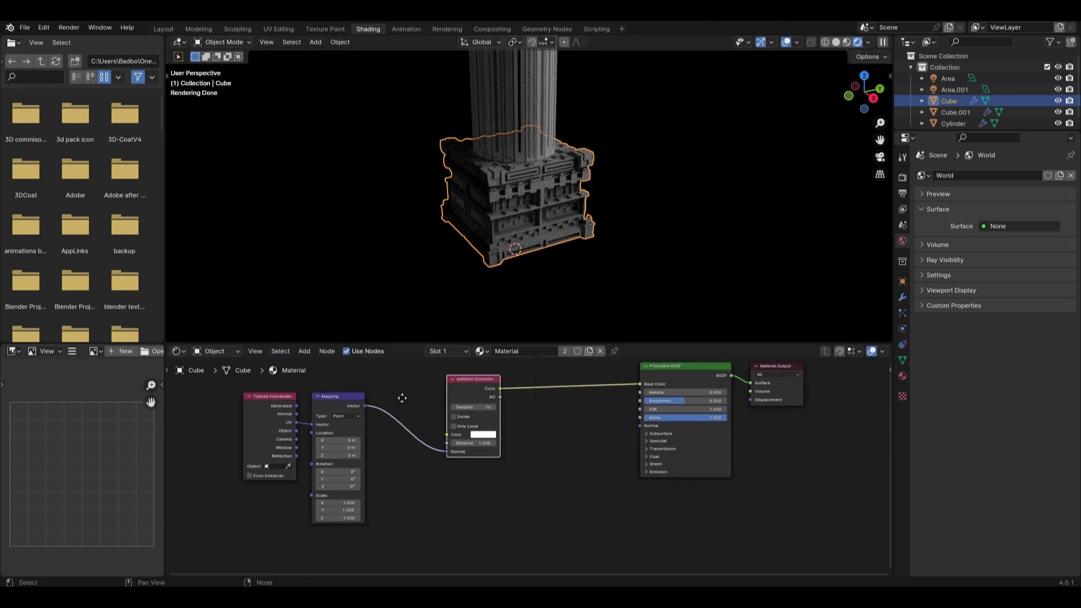
pyautogui.scroll(1, 400, 395)
pyautogui.moveTo(276, 412); pyautogui.dragTo(307, 426, button='middle')
pyautogui.moveTo(305, 425); pyautogui.dragTo(274, 416)
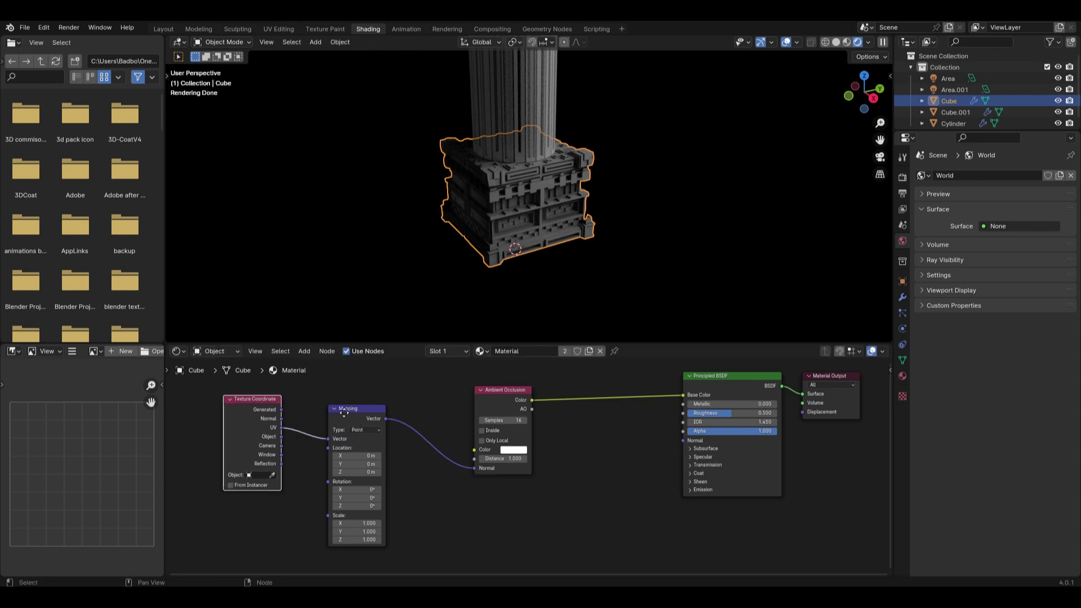
pyautogui.moveTo(357, 415); pyautogui.dragTo(330, 406)
pyautogui.moveTo(482, 427); pyautogui.dragTo(424, 437, button='middle')
pyautogui.moveTo(429, 417); pyautogui.dragTo(370, 428)
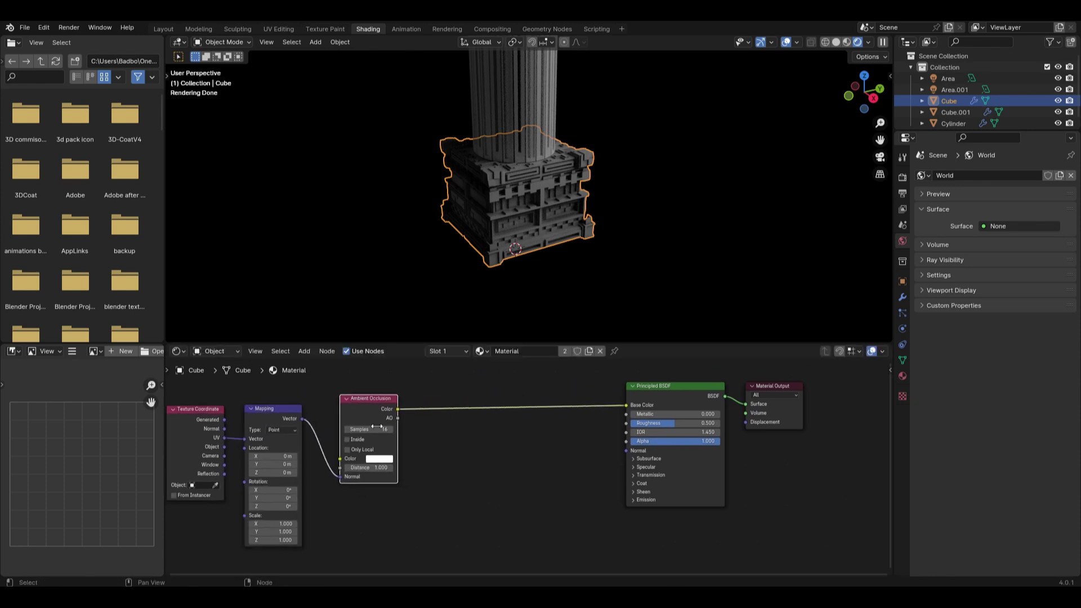
# Insert a Color Ramp node between the Ambient Occlusion's Color output and the Principled BSDF's Base Color.
pyautogui.click(303, 353)
pyautogui.write('c')
pyautogui.click(406, 380)
pyautogui.click(475, 383)
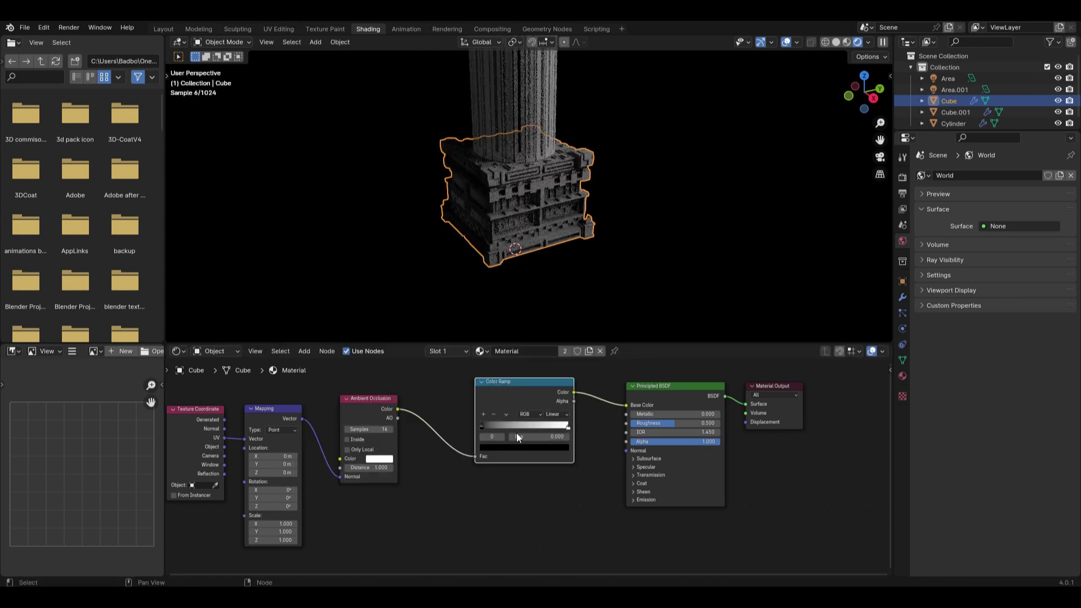
pyautogui.click(518, 447)
pyautogui.moveTo(563, 353); pyautogui.dragTo(562, 391)
# Assign the existing material named Material to the pillar's cylindrical shaft so it shares the shading of the base and capital.
pyautogui.moveTo(479, 327); pyautogui.dragTo(574, 217, button='middle')
pyautogui.click(902, 376)
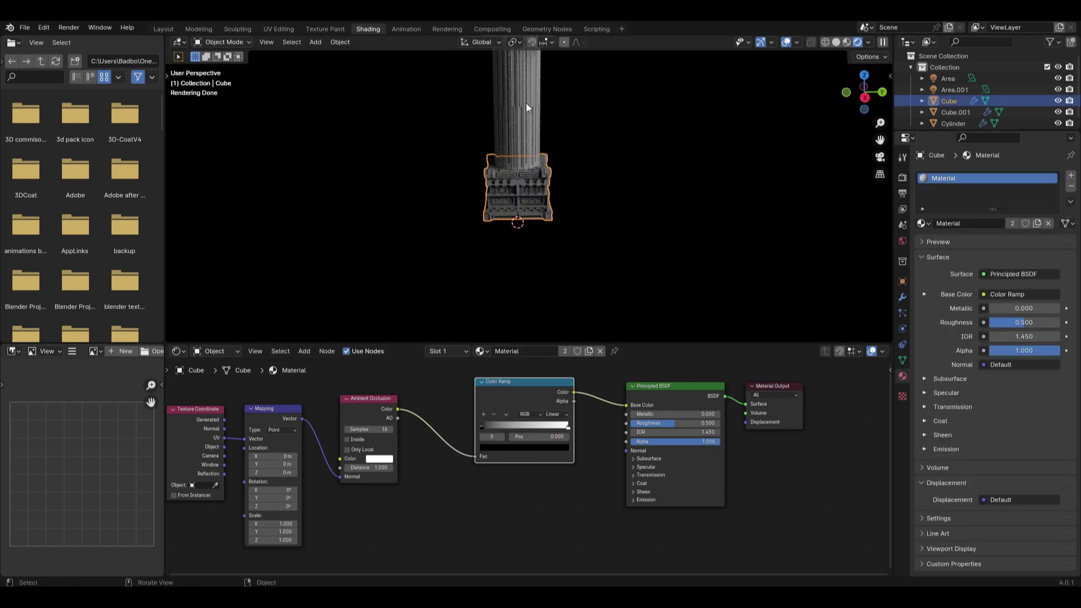
pyautogui.click(541, 119)
pyautogui.click(924, 223)
pyautogui.click(940, 242)
pyautogui.scroll(-3, 505, 109)
pyautogui.click(506, 108)
pyautogui.scroll(1, 554, 366)
pyautogui.scroll(1, 557, 251)
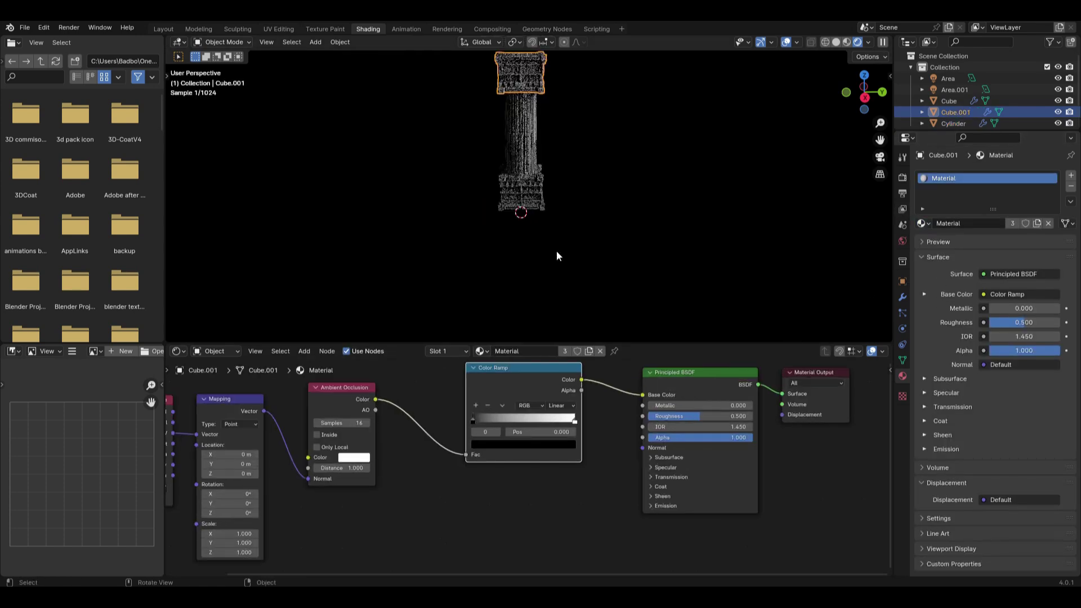
# With the shaft selected, try a red-orange end stop on the Color Ramp with hue 0.020, saturation 0.912 and value 1.000.
pyautogui.click(503, 118)
pyautogui.click(267, 41)
pyautogui.click(306, 114)
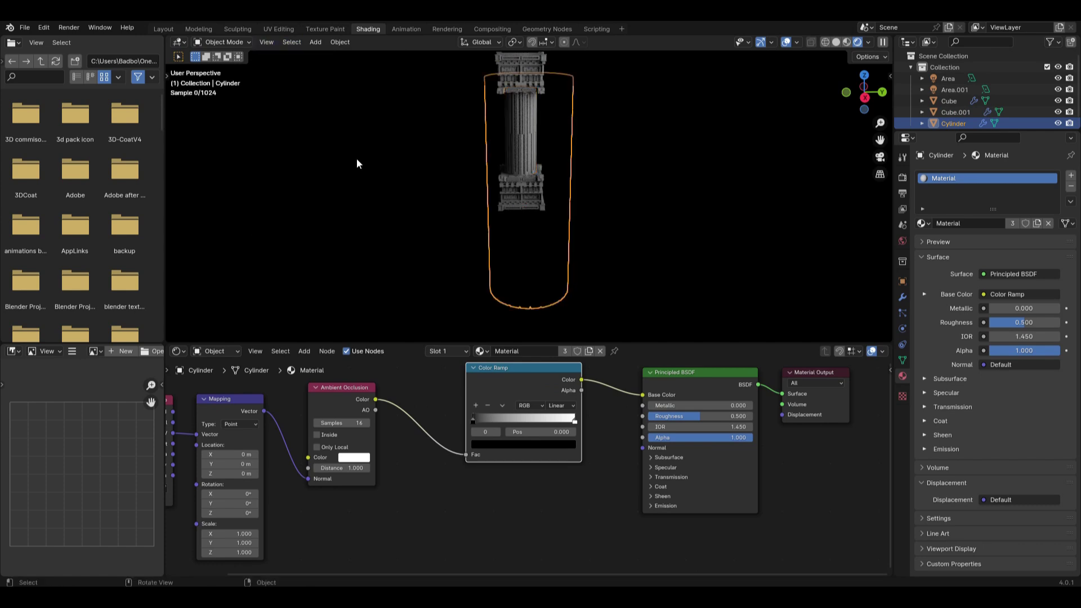
pyautogui.click(491, 444)
pyautogui.moveTo(570, 319); pyautogui.dragTo(512, 363)
pyautogui.click(574, 420)
pyautogui.click(550, 444)
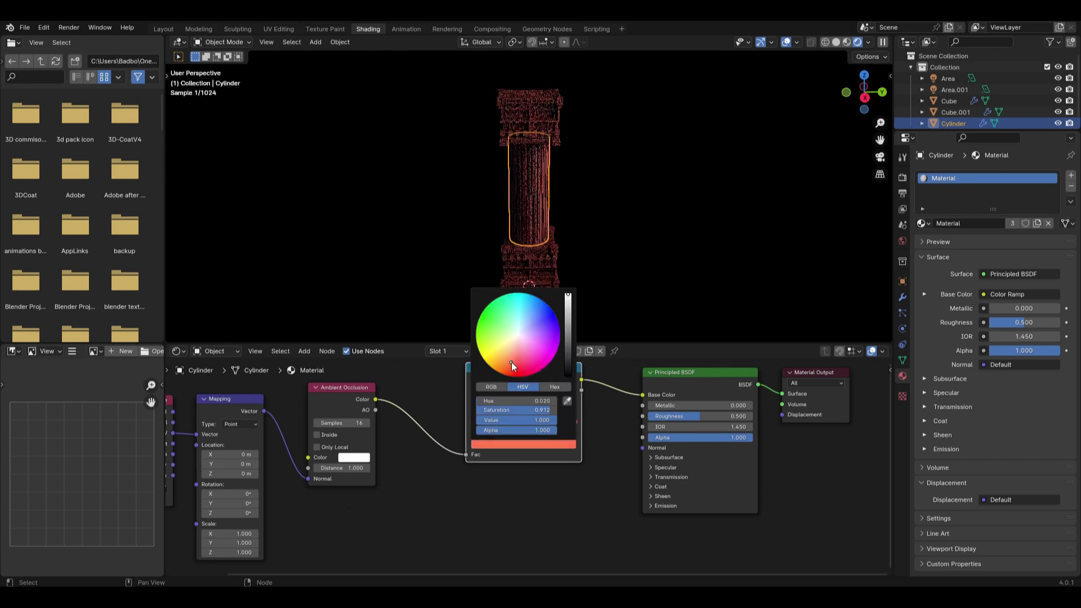
# Try a bright red-orange in place of black for the Color Ramp's start stop and inspect the pillar.
pyautogui.click(481, 421)
pyautogui.click(493, 445)
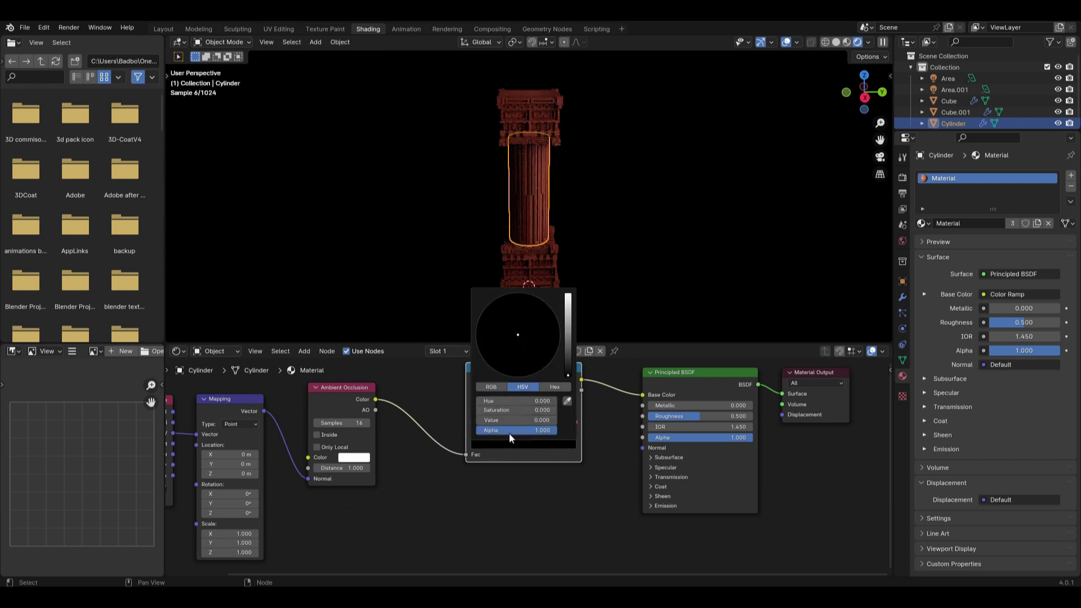
pyautogui.moveTo(566, 330); pyautogui.dragTo(567, 298)
pyautogui.moveTo(517, 352); pyautogui.dragTo(513, 369)
pyautogui.click(623, 282)
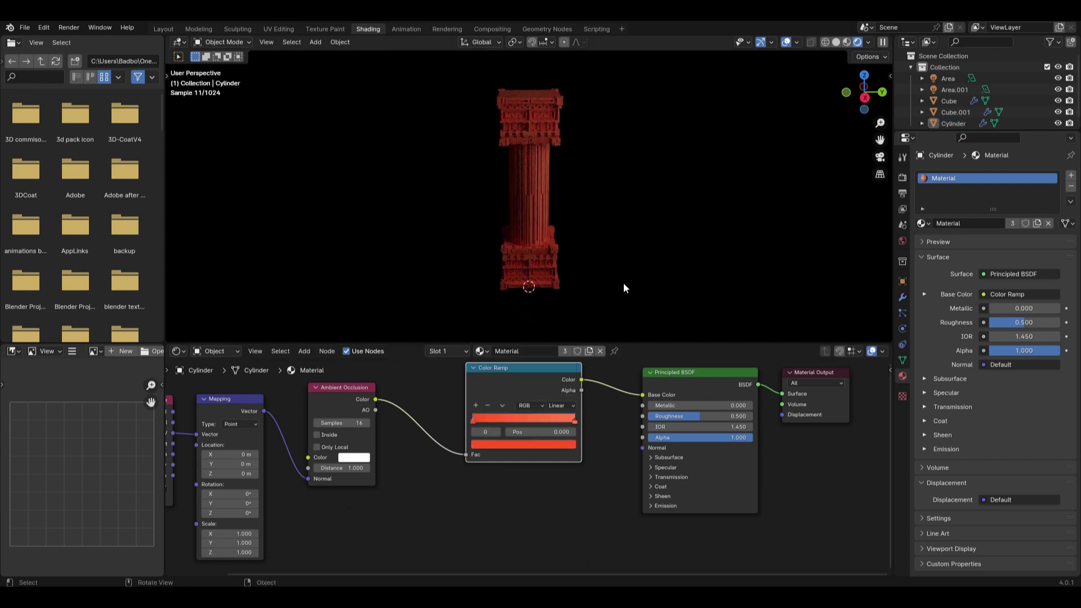
pyautogui.scroll(3, 624, 282)
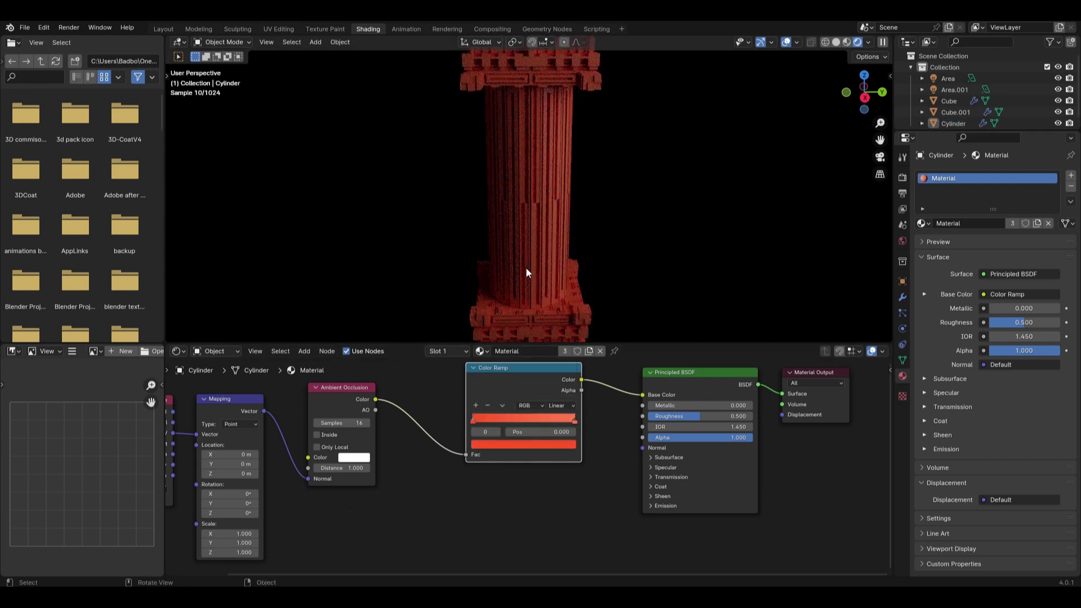
pyautogui.scroll(-2, 527, 273)
# Set the Ambient Occlusion distance to 4.700 and the Color Ramp's start stop to a pale pink.
pyautogui.click(359, 458)
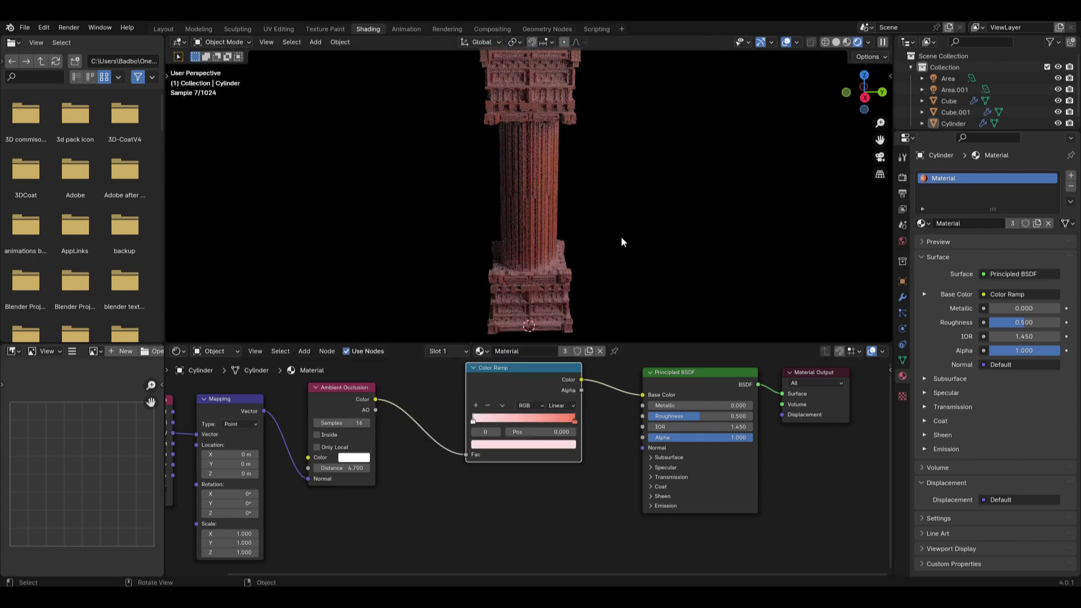
pyautogui.scroll(-2, 634, 173)
pyautogui.moveTo(638, 258); pyautogui.dragTo(678, 238, button='middle')
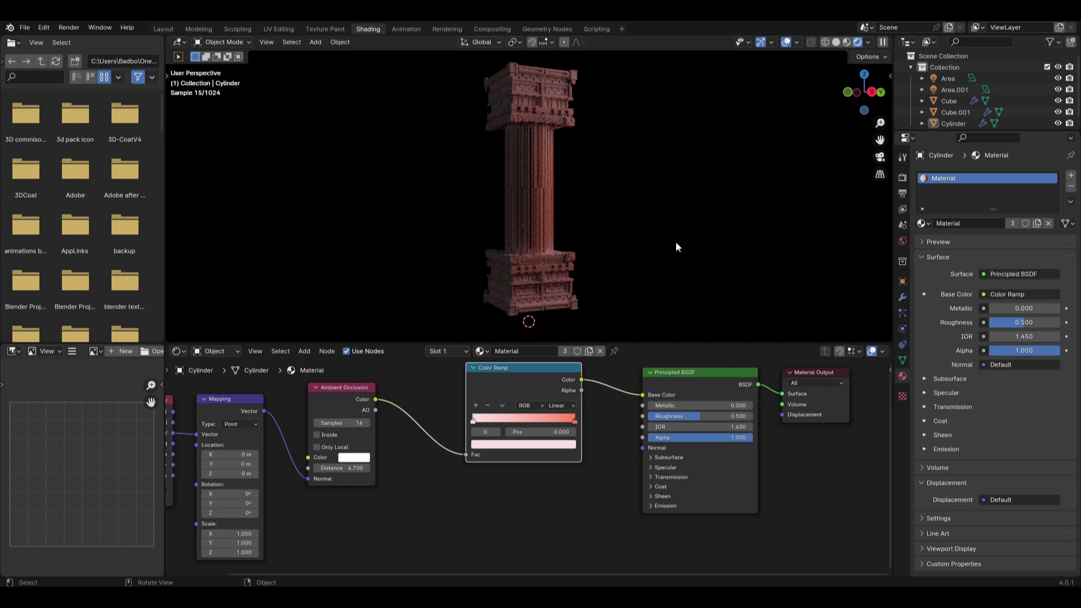
# Change the Color Ramp's end stop to a light peach and check the pillar's colouring from another angle.
pyautogui.click(557, 444)
pyautogui.click(512, 353)
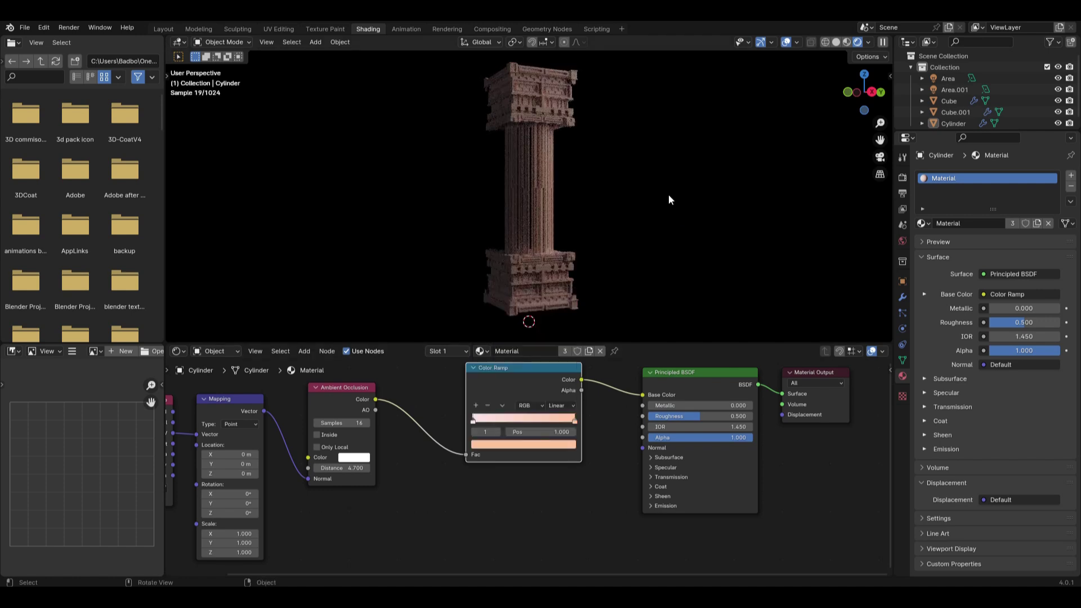
pyautogui.click(562, 414)
pyautogui.click(559, 444)
pyautogui.click(551, 389)
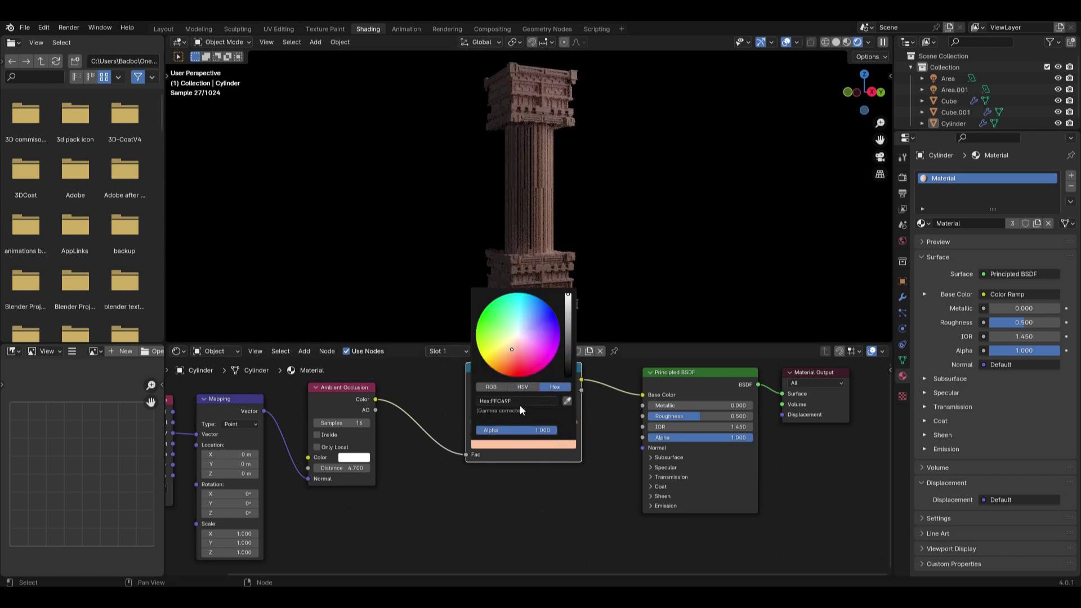
pyautogui.click(493, 471)
pyautogui.click(483, 418)
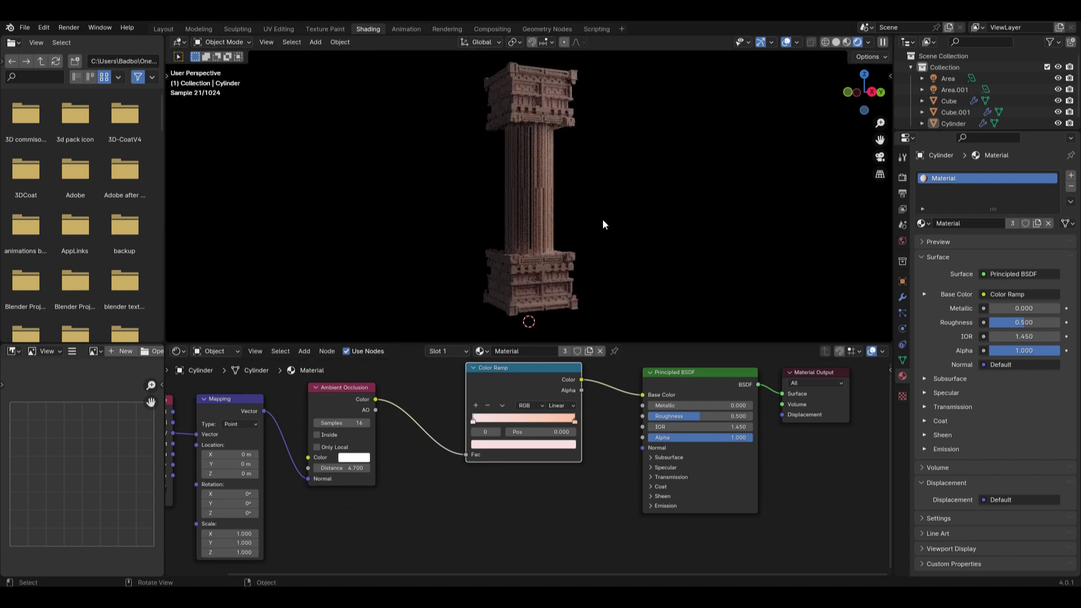
pyautogui.moveTo(592, 232); pyautogui.dragTo(533, 250, button='middle')
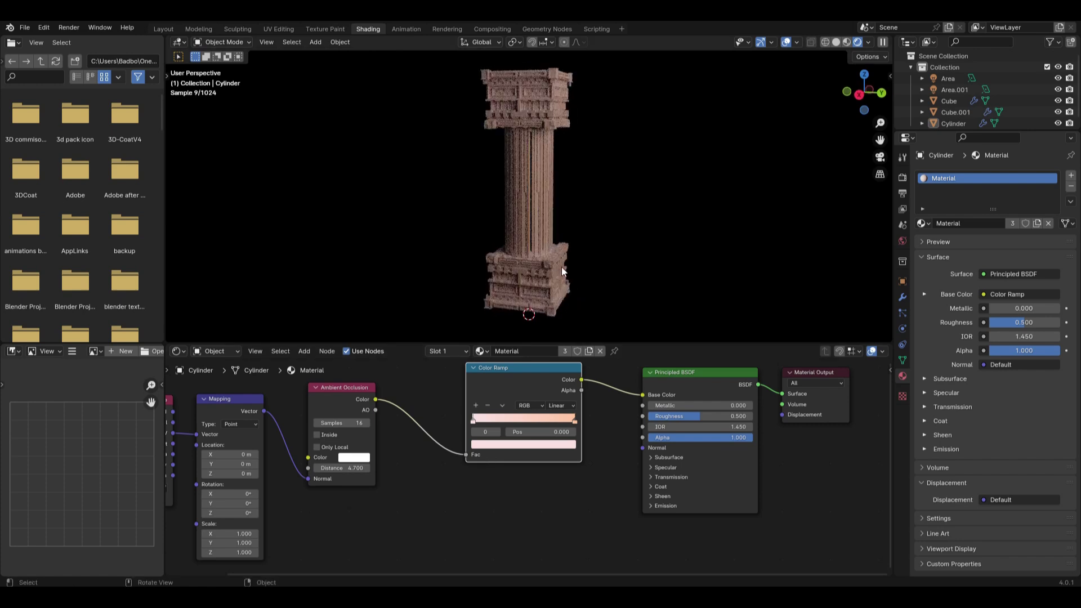
# Duplicate the pillar's base, shaft and capital without the area lights and move the copy along Y beside the original.
pyautogui.click(163, 27)
pyautogui.moveTo(482, 212)
pyautogui.mouseDown(button='middle')
pyautogui.moveTo(580, 296)
pyautogui.moveTo(594, 367)
pyautogui.mouseUp(button='middle')
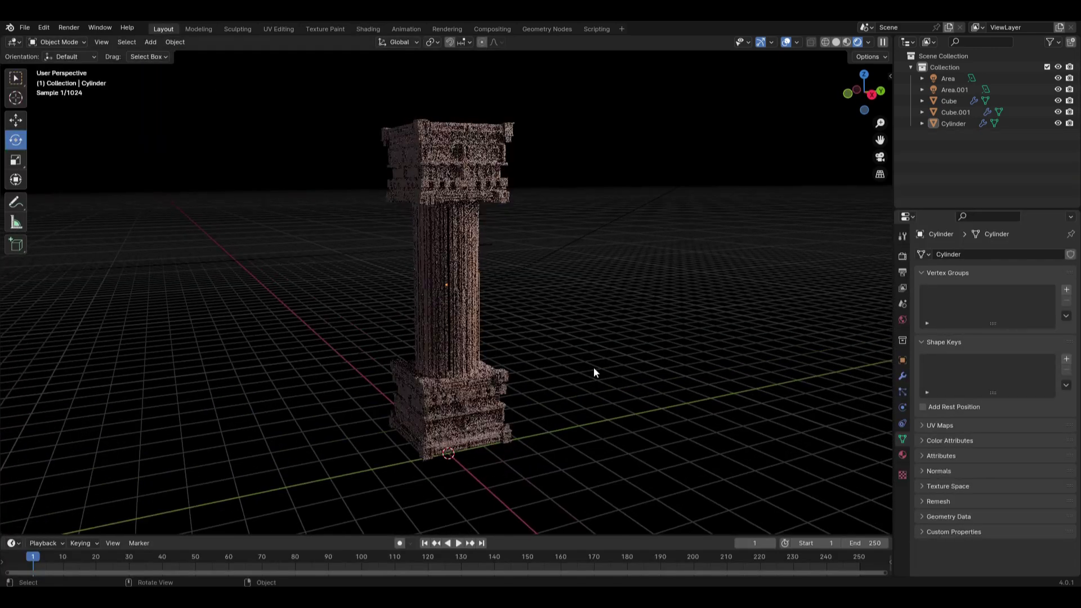
pyautogui.click(485, 434)
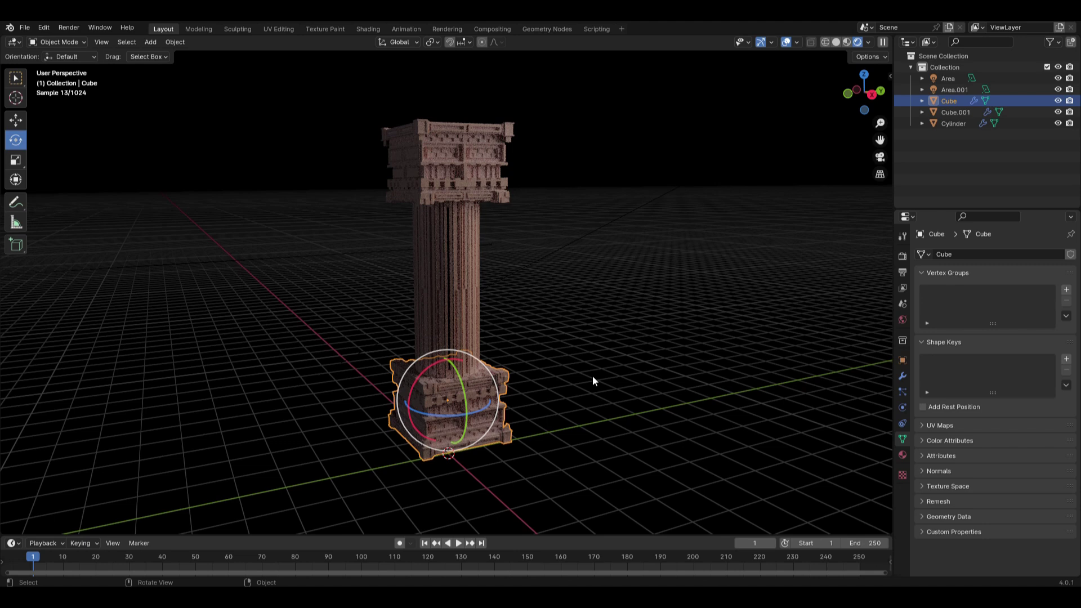
pyautogui.keyDown('shift'); pyautogui.moveTo(363, 171); pyautogui.dragTo(482, 445); pyautogui.keyUp('shift')
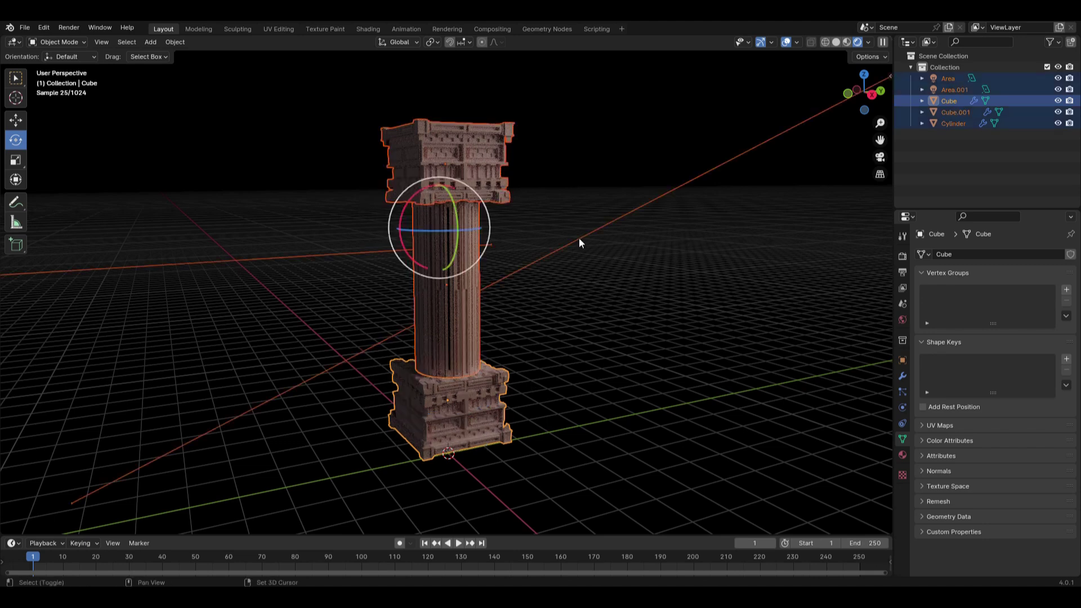
pyautogui.keyDown('shift'); pyautogui.click(571, 248); pyautogui.keyUp('shift')
pyautogui.keyDown('shift'); pyautogui.click(571, 249); pyautogui.keyUp('shift')
pyautogui.keyDown('shift'); pyautogui.click(353, 249); pyautogui.keyUp('shift')
pyautogui.keyDown('shift'); pyautogui.click(354, 249); pyautogui.keyUp('shift')
pyautogui.scroll(-3, 359, 273)
pyautogui.rightClick(381, 285)
pyautogui.click(380, 286)
pyautogui.press('x')
pyautogui.press('y')
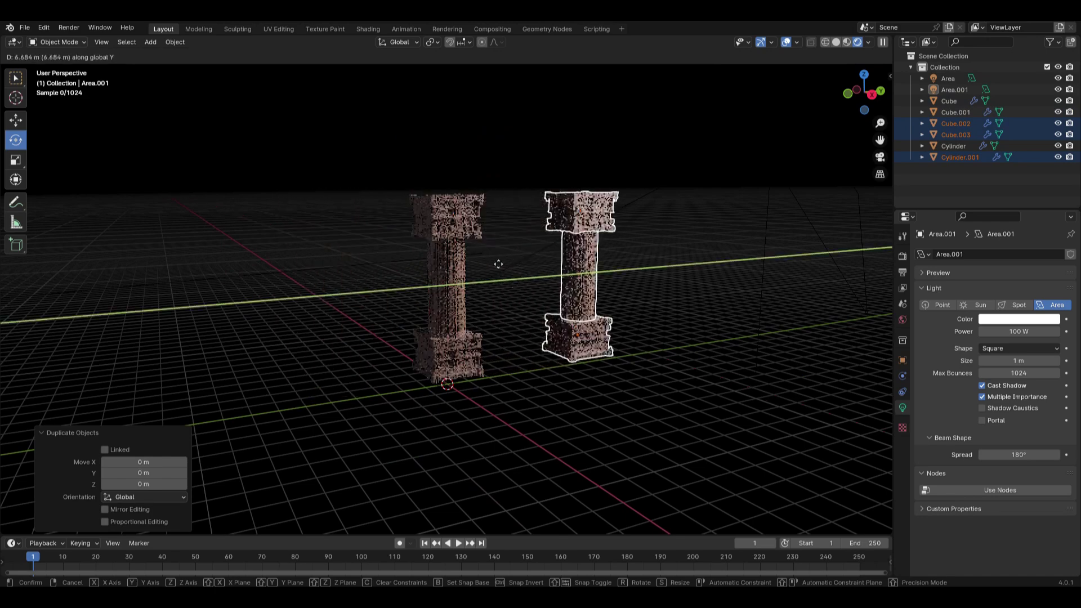
pyautogui.click(497, 269)
pyautogui.click(539, 236)
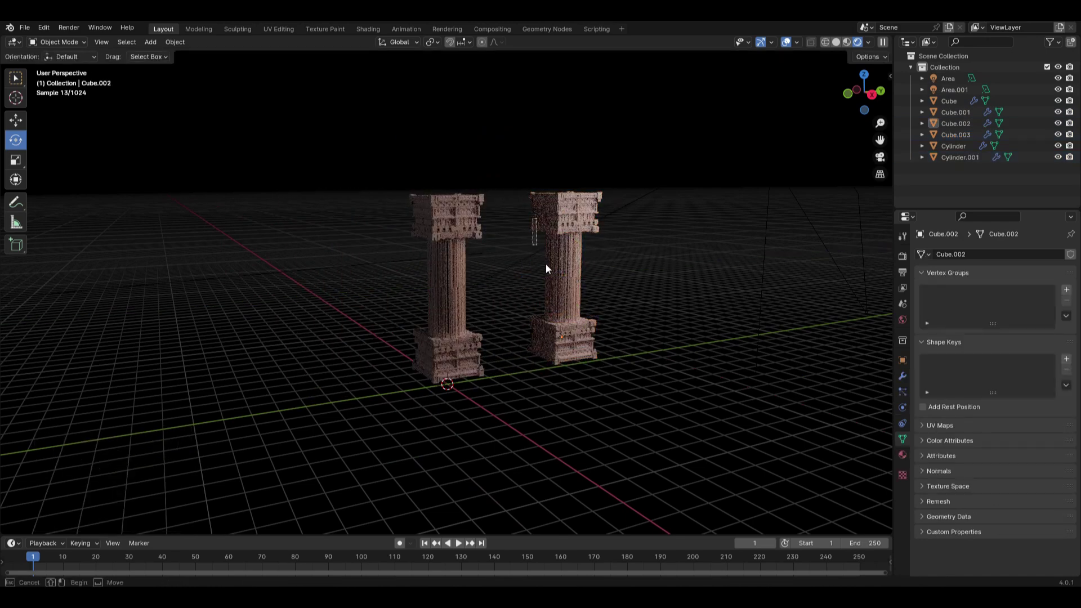
pyautogui.moveTo(545, 265); pyautogui.dragTo(655, 182)
pyautogui.keyDown('shift'); pyautogui.click(654, 183); pyautogui.keyUp('shift')
pyautogui.keyDown('shift'); pyautogui.click(654, 183); pyautogui.keyUp('shift')
pyautogui.rightClick(463, 206)
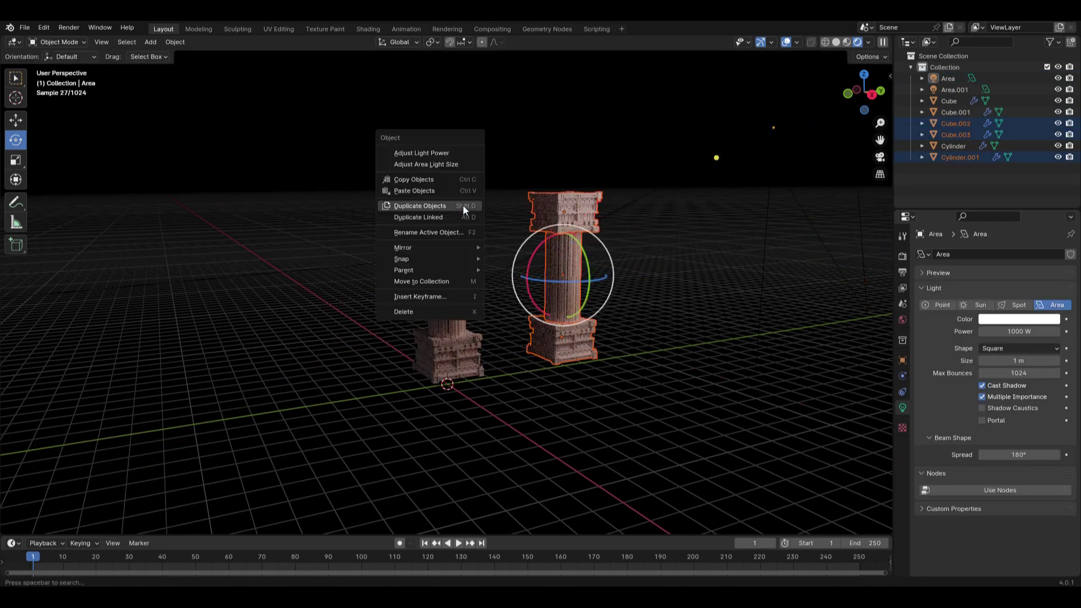
pyautogui.click(600, 246)
# Duplicate the second pillar's capital and move the copy along Y into the gap between the two pillars.
pyautogui.click(545, 217)
pyautogui.moveTo(530, 201); pyautogui.dragTo(528, 213, button='middle')
pyautogui.rightClick(504, 208)
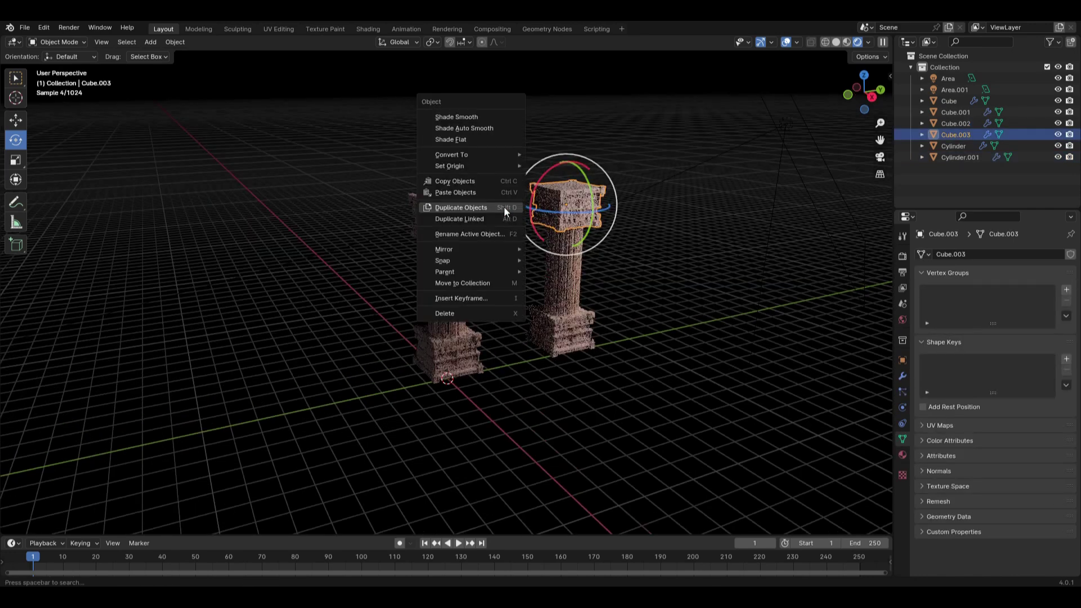
pyautogui.click(505, 208)
pyautogui.click(504, 208)
pyautogui.press('g')
pyautogui.press('x')
pyautogui.press('y')
pyautogui.click(446, 214)
# Scale the copied capital to 0.893 along Z, adjust its thickness, and stretch it along Y to span both pillars.
pyautogui.click(20, 159)
pyautogui.moveTo(488, 181); pyautogui.dragTo(530, 213, button='middle')
pyautogui.moveTo(531, 213); pyautogui.dragTo(525, 187)
pyautogui.moveTo(489, 156); pyautogui.dragTo(490, 160)
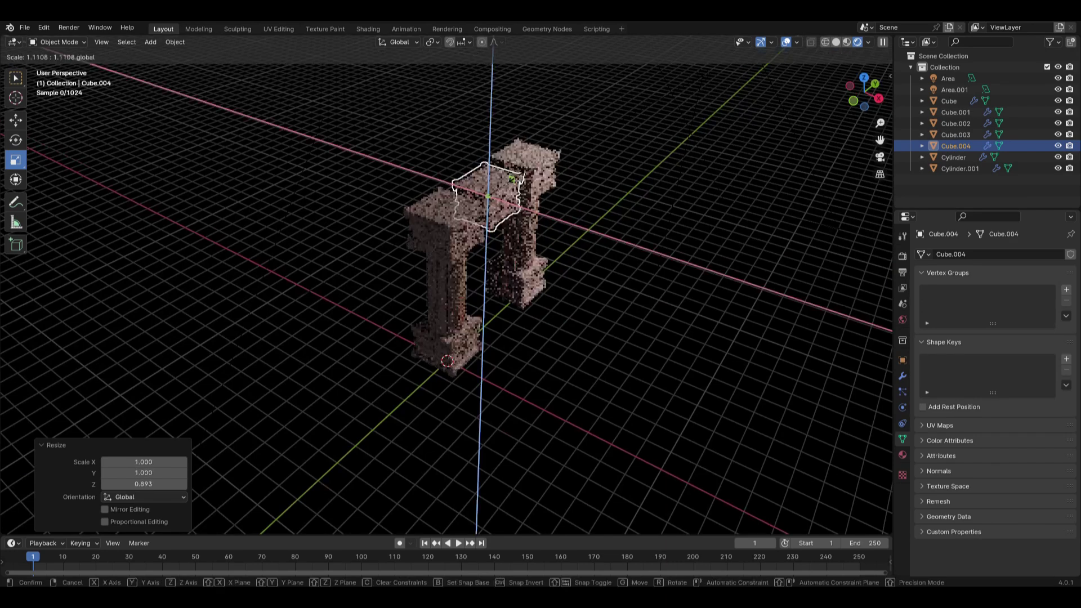
pyautogui.moveTo(536, 208); pyautogui.dragTo(482, 196, button='middle')
pyautogui.moveTo(552, 206); pyautogui.dragTo(582, 202)
# Adjust the vertical scale of the beam connecting the two capitals.
pyautogui.click(702, 312)
pyautogui.moveTo(700, 309); pyautogui.dragTo(656, 271, button='middle')
pyautogui.click(501, 210)
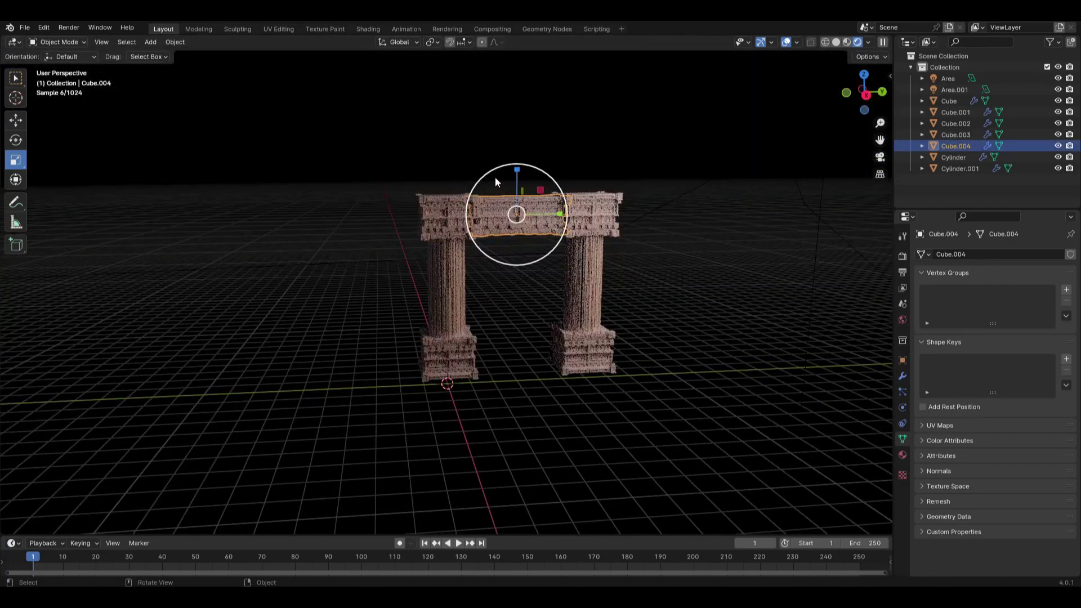
pyautogui.moveTo(519, 169); pyautogui.dragTo(543, 130)
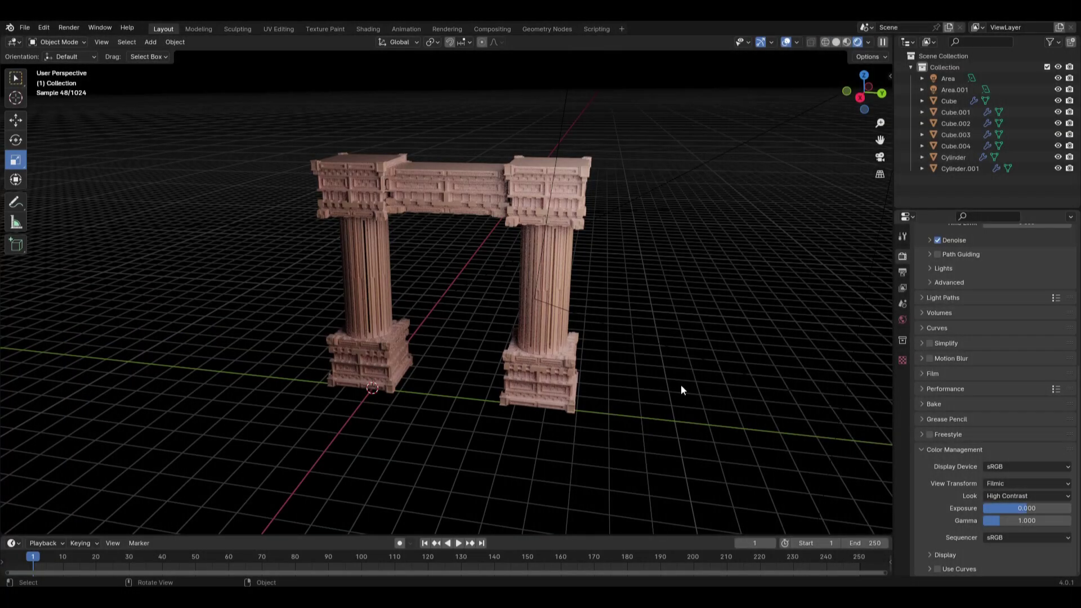